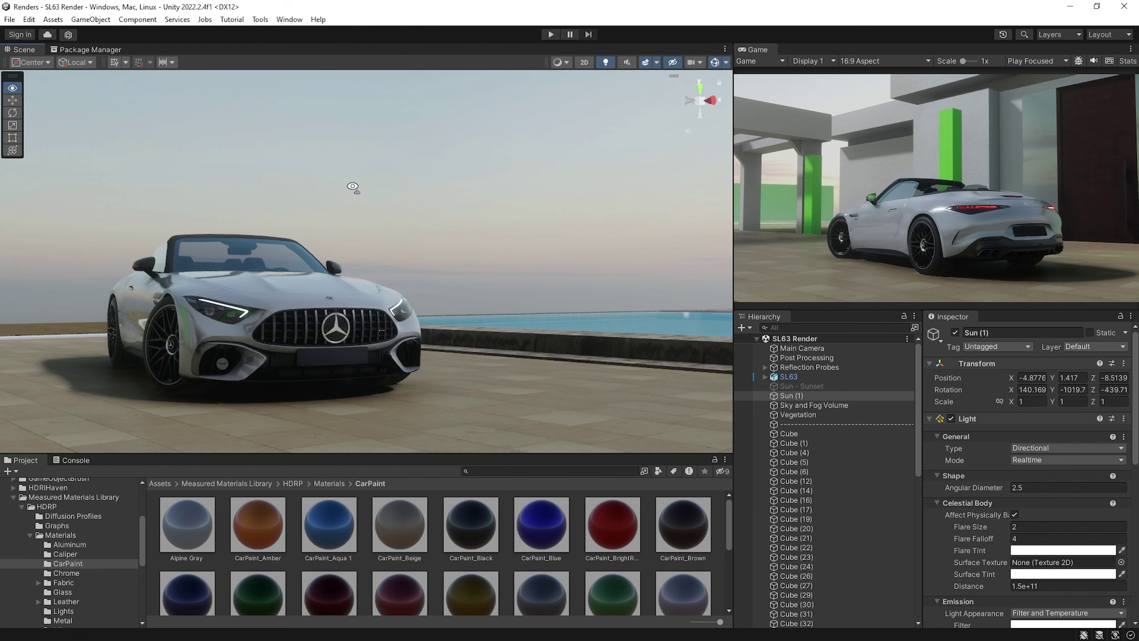
- Lower Sun (1)'s emission colour temperature for warmer evening light
{"action": "left_click", "coordinate": [792, 395]}
{"action": "left_click", "coordinate": [1058, 478]}
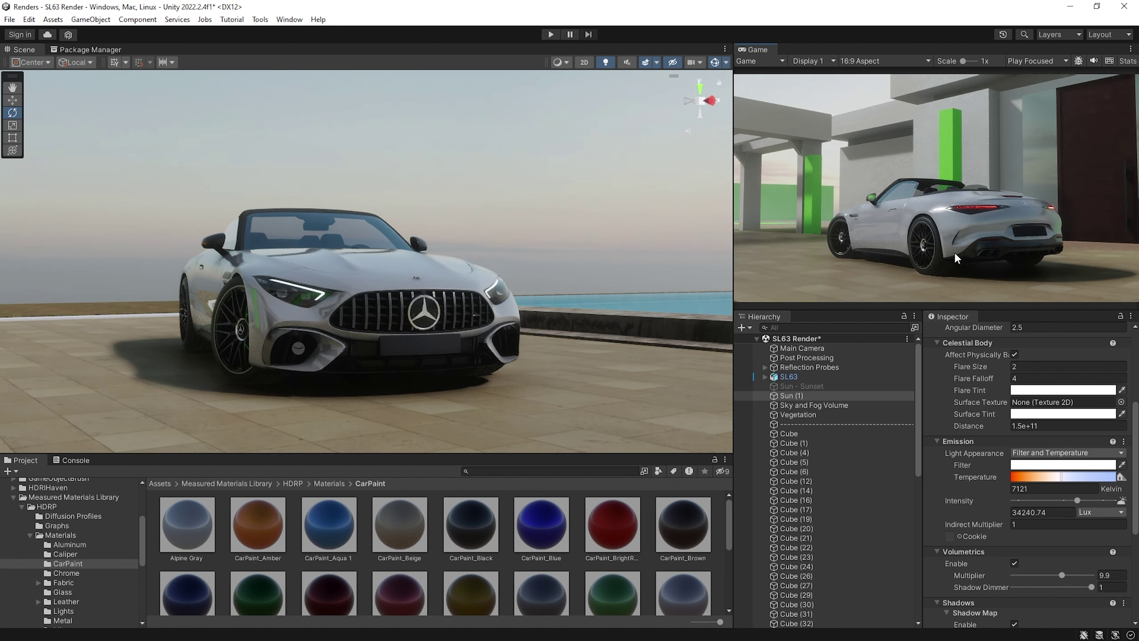
{"action": "left_click", "coordinate": [794, 395]}
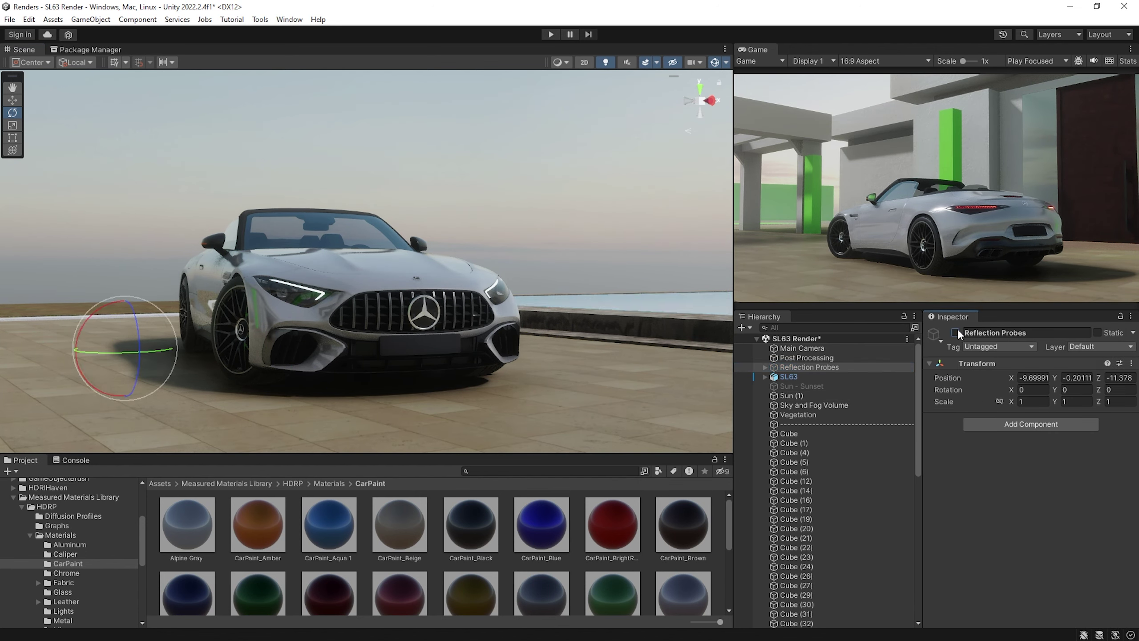
{"action": "left_click_drag", "start_coordinate": [420, 236], "coordinate": [475, 237], "text": "alt"}
- Toggle Path Tracing on and back off in the Post Processing volume
{"action": "left_click", "coordinate": [806, 357]}
{"action": "left_click", "coordinate": [947, 483]}
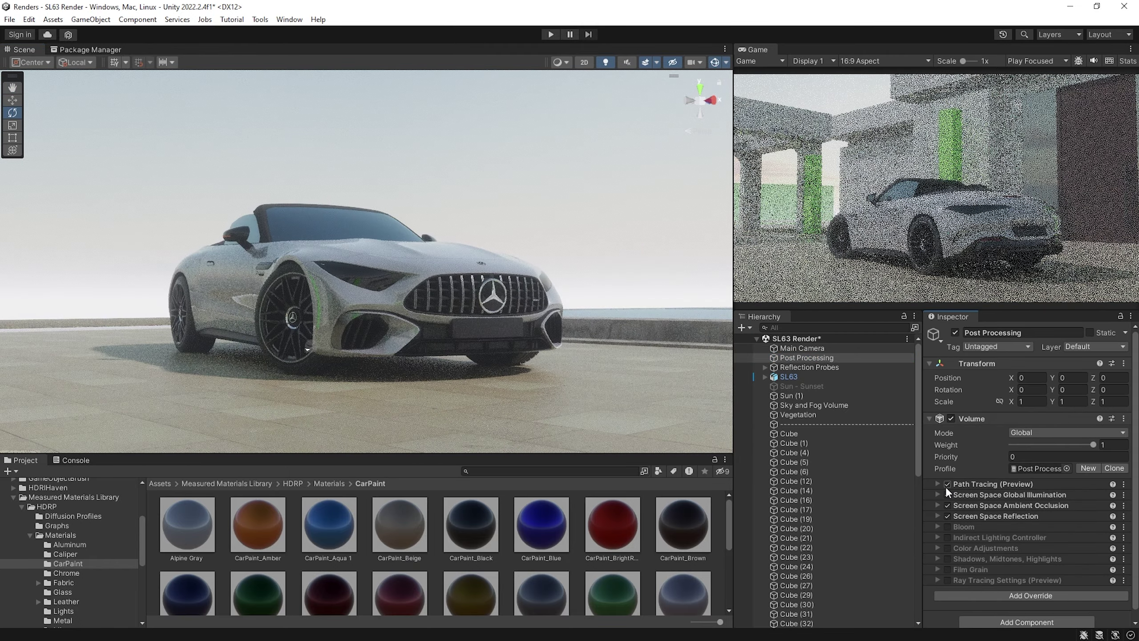
{"action": "left_click", "coordinate": [948, 484]}
{"action": "left_click", "coordinate": [796, 356]}
{"action": "left_click_drag", "start_coordinate": [582, 375], "coordinate": [453, 353], "text": "alt"}
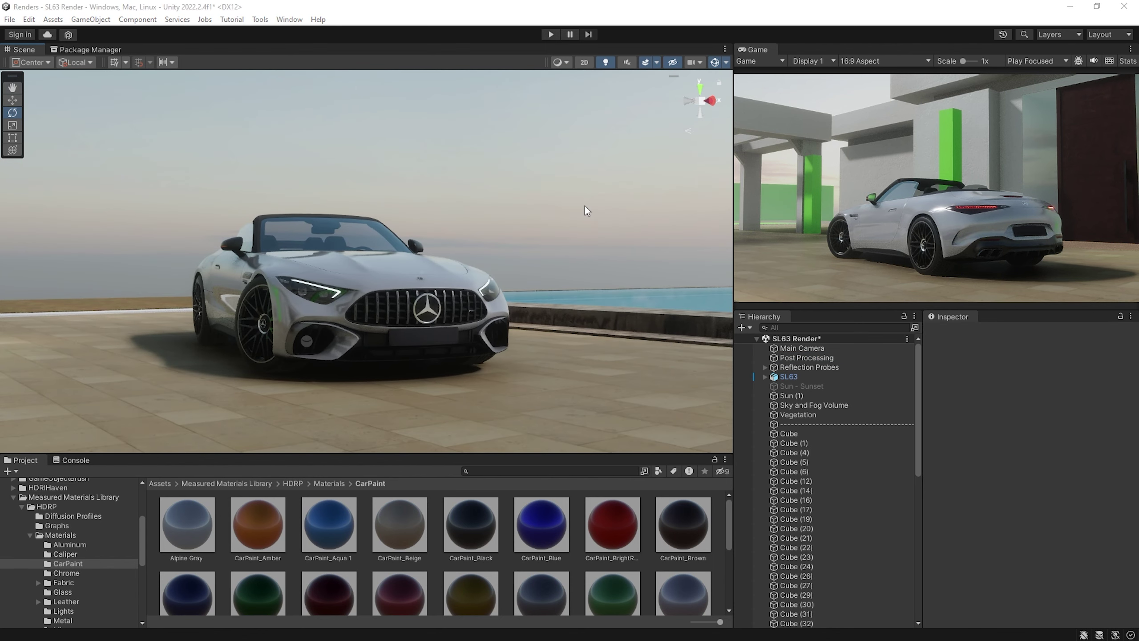
{"action": "left_click", "coordinate": [835, 406]}
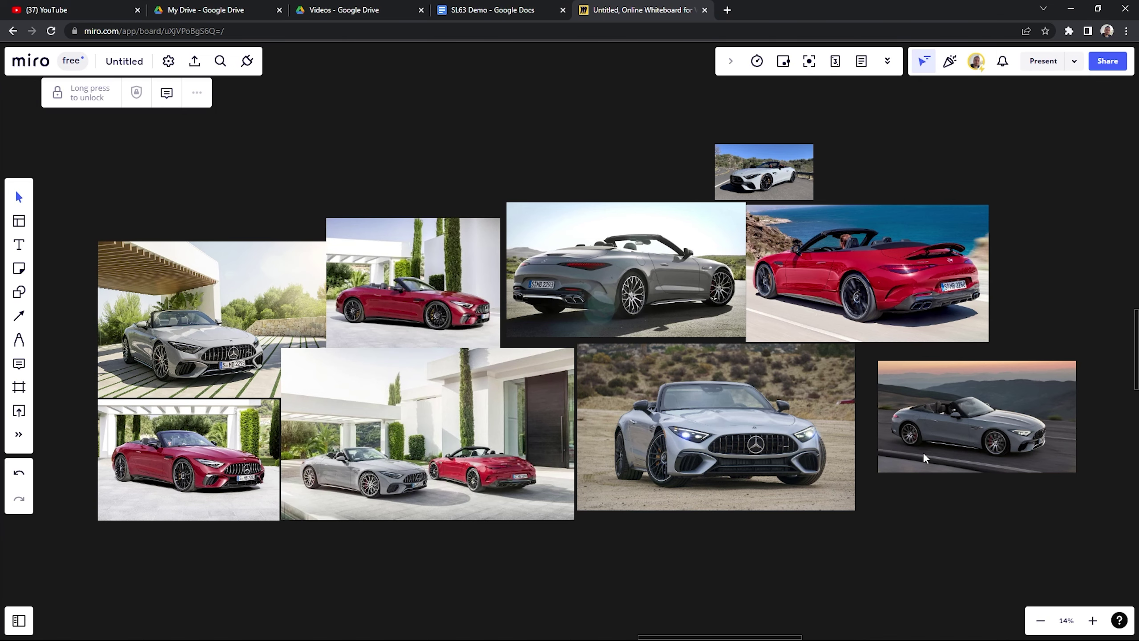
{"action": "right_click_drag", "start_coordinate": [807, 353], "coordinate": [650, 338]}
{"action": "scroll", "coordinate": [748, 274], "scroll_direction": "up", "scroll_amount": 3}
{"action": "scroll", "coordinate": [748, 274], "scroll_direction": "up", "scroll_amount": 3}
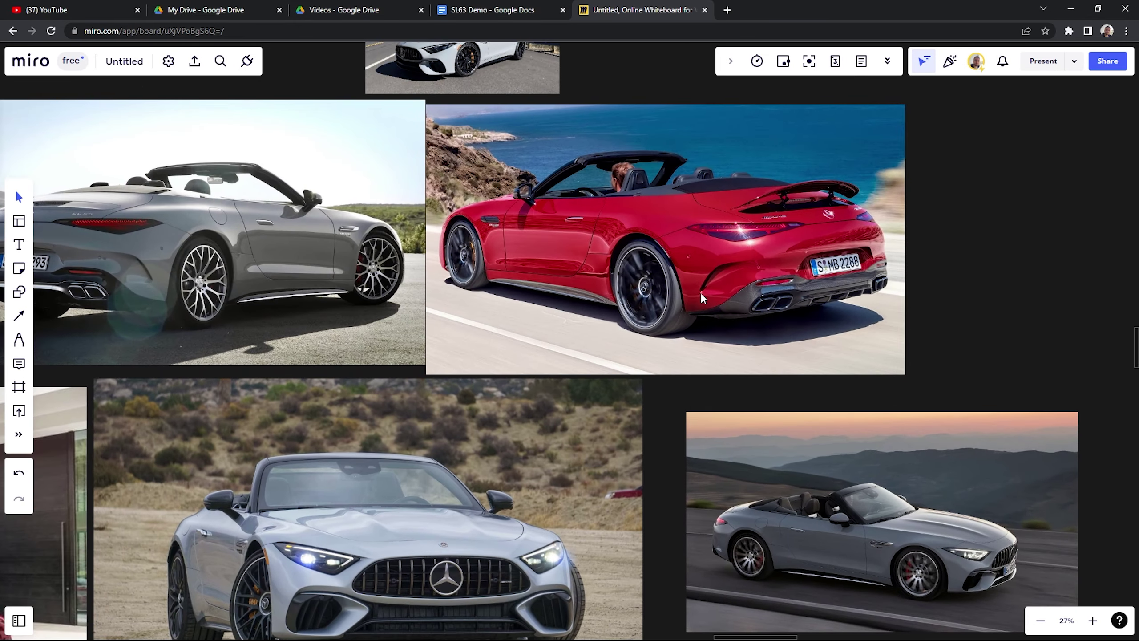
{"action": "right_click_drag", "start_coordinate": [578, 309], "coordinate": [883, 421]}
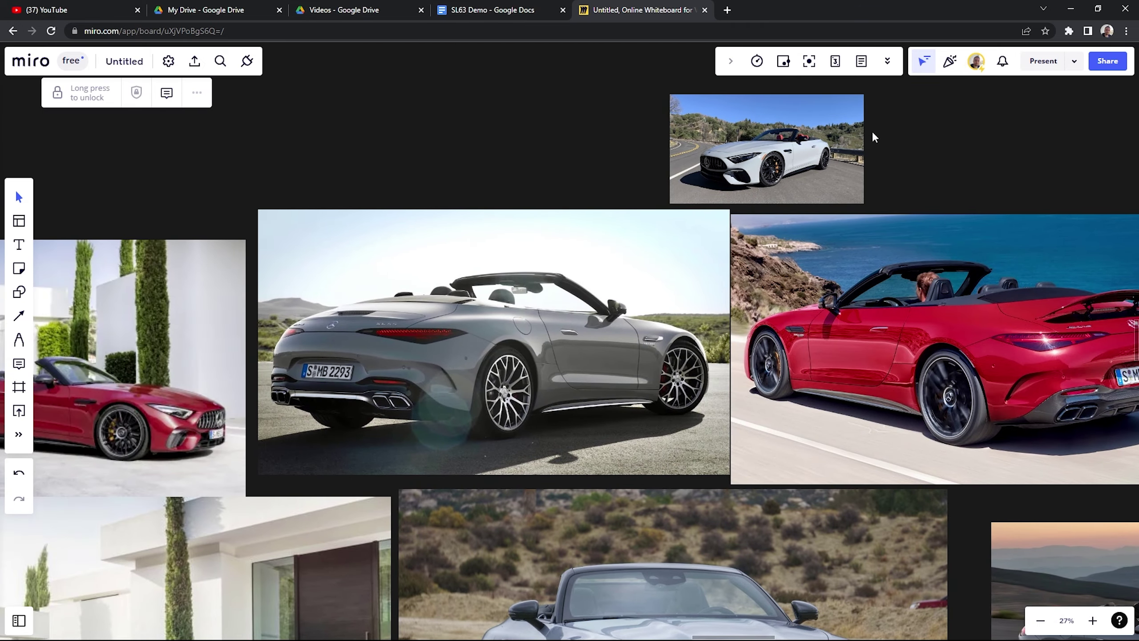
{"action": "scroll", "coordinate": [827, 112], "scroll_direction": "up", "scroll_amount": 10}
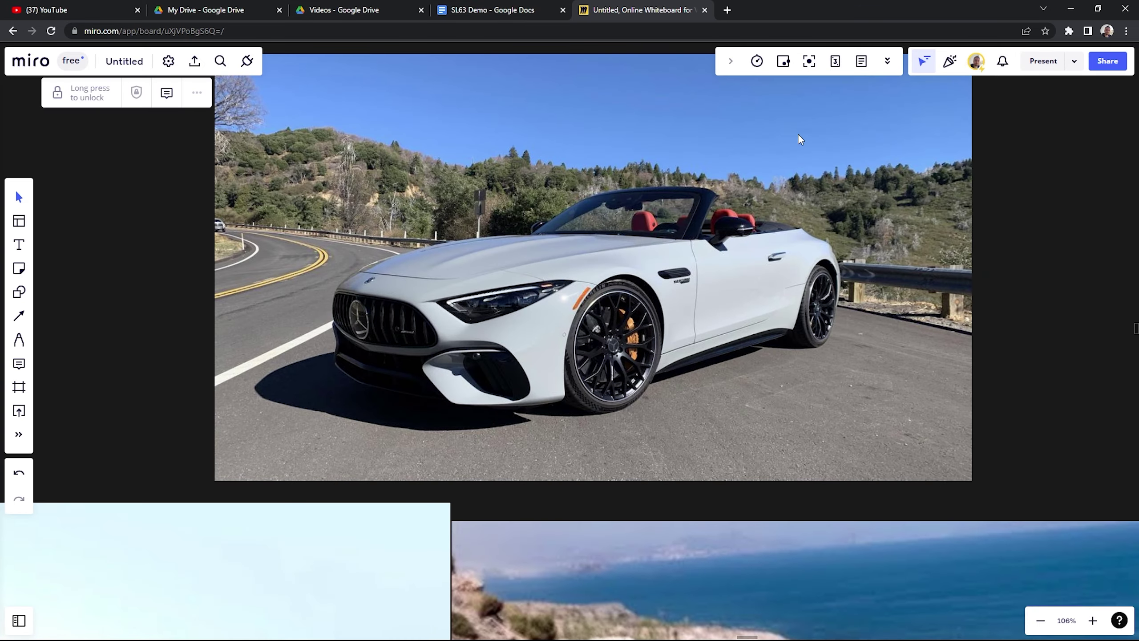
{"action": "scroll", "coordinate": [792, 147], "scroll_direction": "down", "scroll_amount": 10}
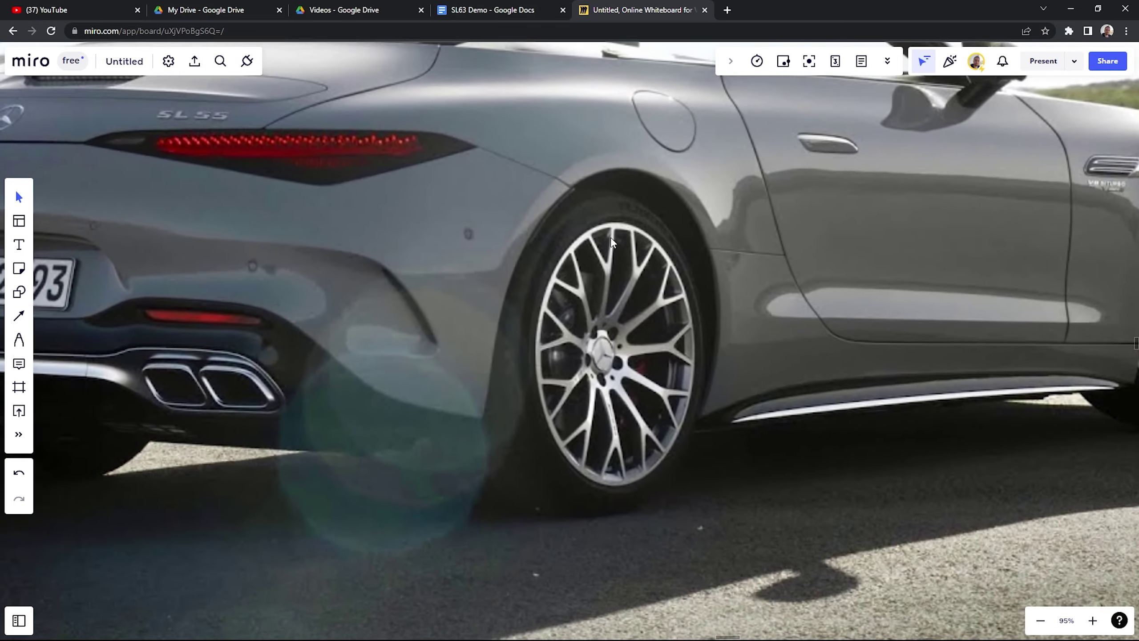
{"action": "scroll", "coordinate": [612, 242], "scroll_direction": "down", "scroll_amount": 5}
{"action": "scroll", "coordinate": [417, 438], "scroll_direction": "up", "scroll_amount": 2}
{"action": "left_click", "coordinate": [417, 438]}
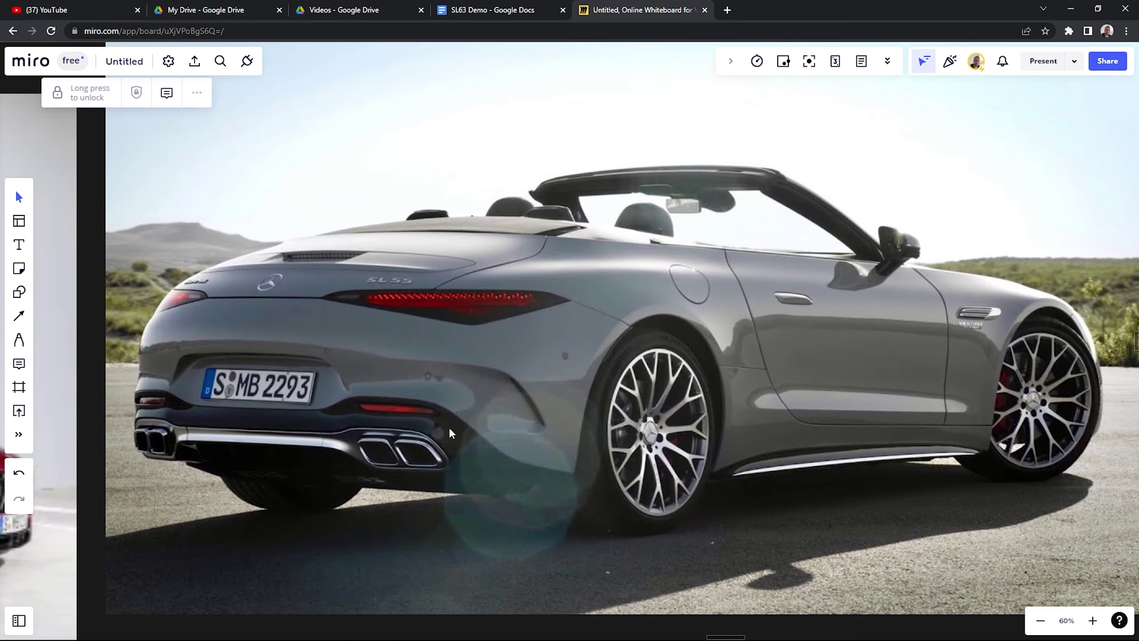
{"action": "scroll", "coordinate": [417, 437], "scroll_direction": "left", "scroll_amount": 15}
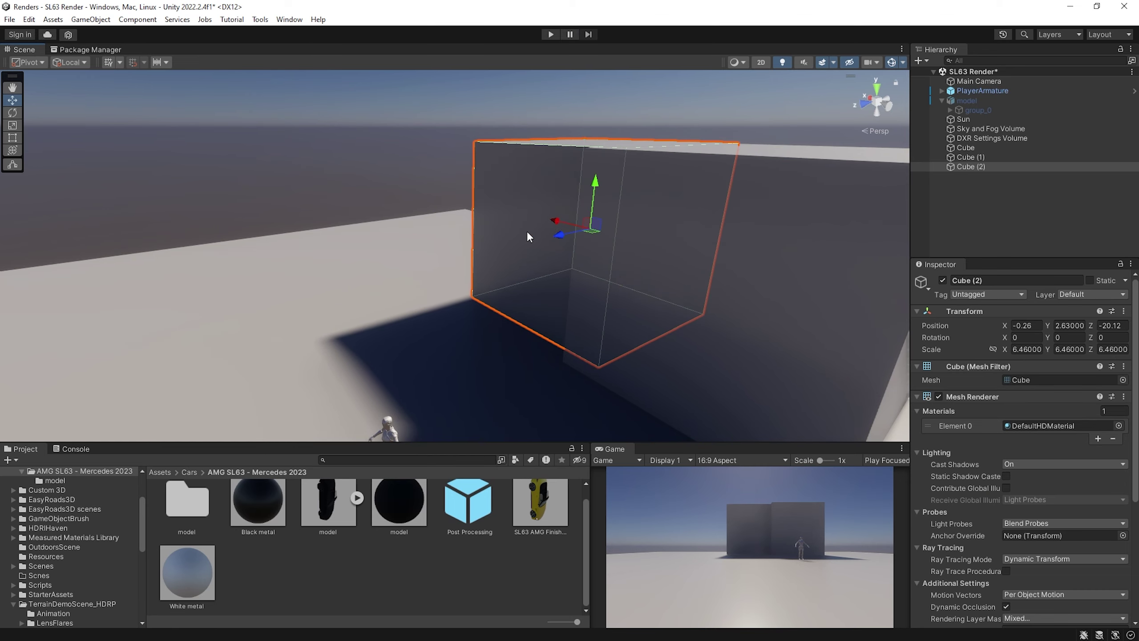
- Shift the wall cube slightly along X and check the floor shadow
{"action": "right_click_drag", "start_coordinate": [513, 240], "coordinate": [529, 103]}
{"action": "left_click", "coordinate": [508, 157]}
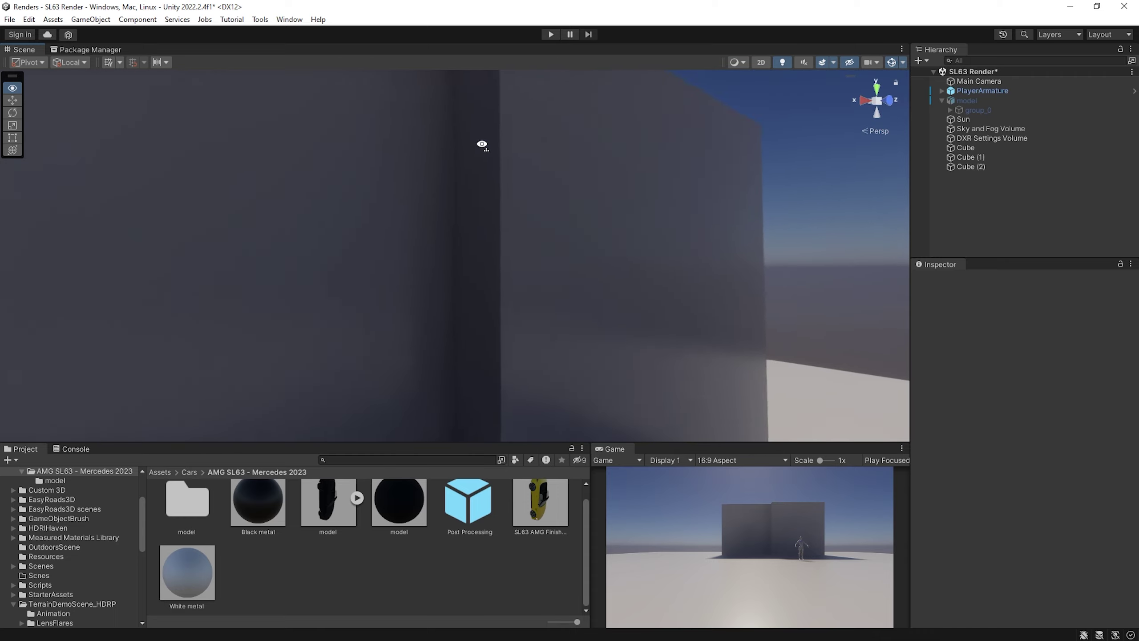
{"action": "right_click_drag", "start_coordinate": [481, 145], "coordinate": [510, 162]}
- Switch off and delete the DXR Settings Volume
{"action": "left_click", "coordinate": [995, 138]}
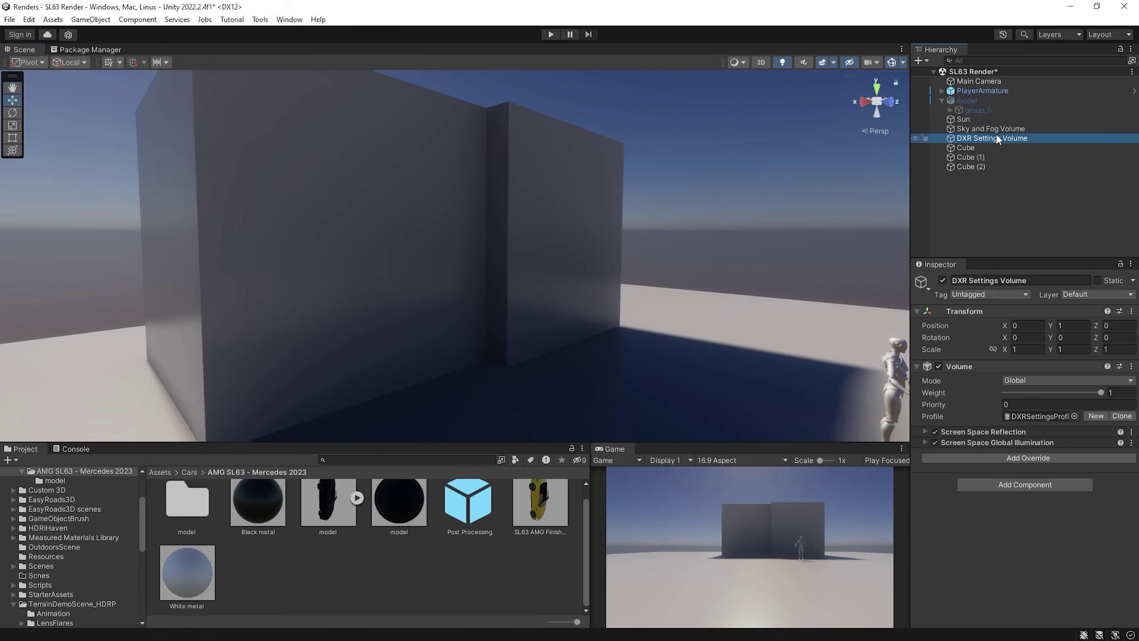
{"action": "left_click", "coordinate": [944, 280]}
{"action": "left_click", "coordinate": [992, 139]}
{"action": "key", "text": "Delete"}
{"action": "right_click_drag", "start_coordinate": [448, 225], "coordinate": [494, 233]}
- Push Cube (2) back and duplicate it into the left wall
{"action": "left_click", "coordinate": [483, 249]}
{"action": "left_click_drag", "start_coordinate": [483, 249], "coordinate": [486, 241]}
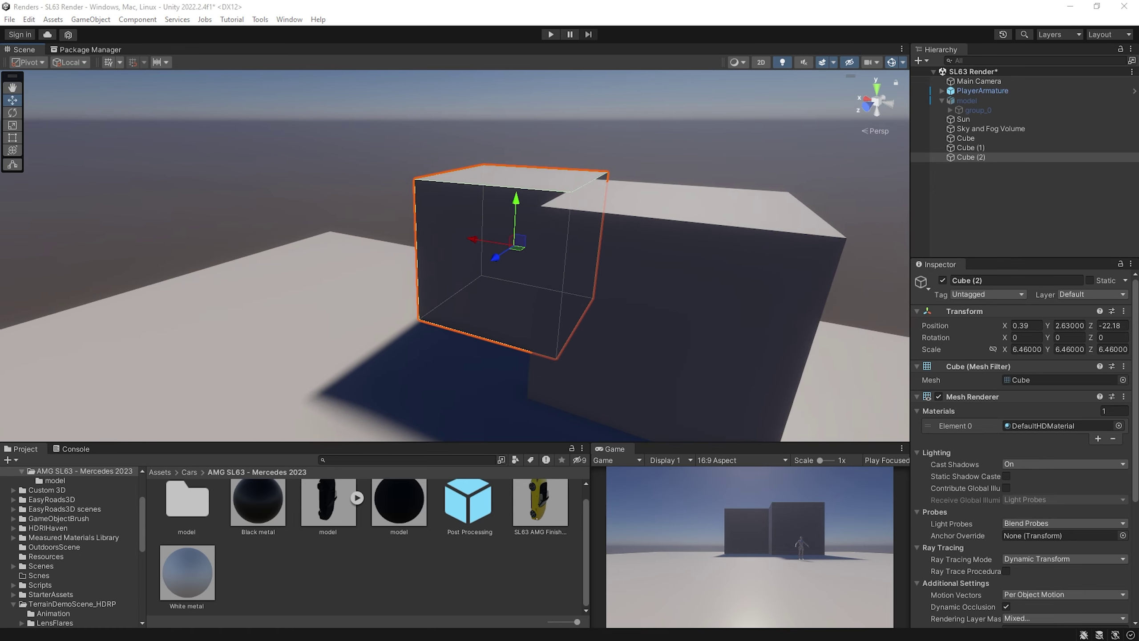
{"action": "right_click_drag", "start_coordinate": [486, 241], "coordinate": [506, 222]}
{"action": "key", "text": "ctrl+d"}
{"action": "left_click_drag", "start_coordinate": [506, 222], "coordinate": [494, 198]}
{"action": "right_click_drag", "start_coordinate": [493, 198], "coordinate": [737, 247]}
- Duplicate further wall cubes, creating Cube (5)
{"action": "left_click", "coordinate": [737, 247]}
{"action": "key", "text": "ctrl+d"}
{"action": "right_click_drag", "start_coordinate": [516, 237], "coordinate": [561, 215]}
{"action": "left_click", "coordinate": [597, 251]}
{"action": "left_click", "coordinate": [483, 198]}
{"action": "left_click", "coordinate": [432, 236]}
{"action": "key", "text": "ctrl+d"}
{"action": "key", "text": "ctrl+d"}
- Slim Cube (6) down into a canopy pillar beside the left pillar
{"action": "left_click", "coordinate": [1113, 337]}
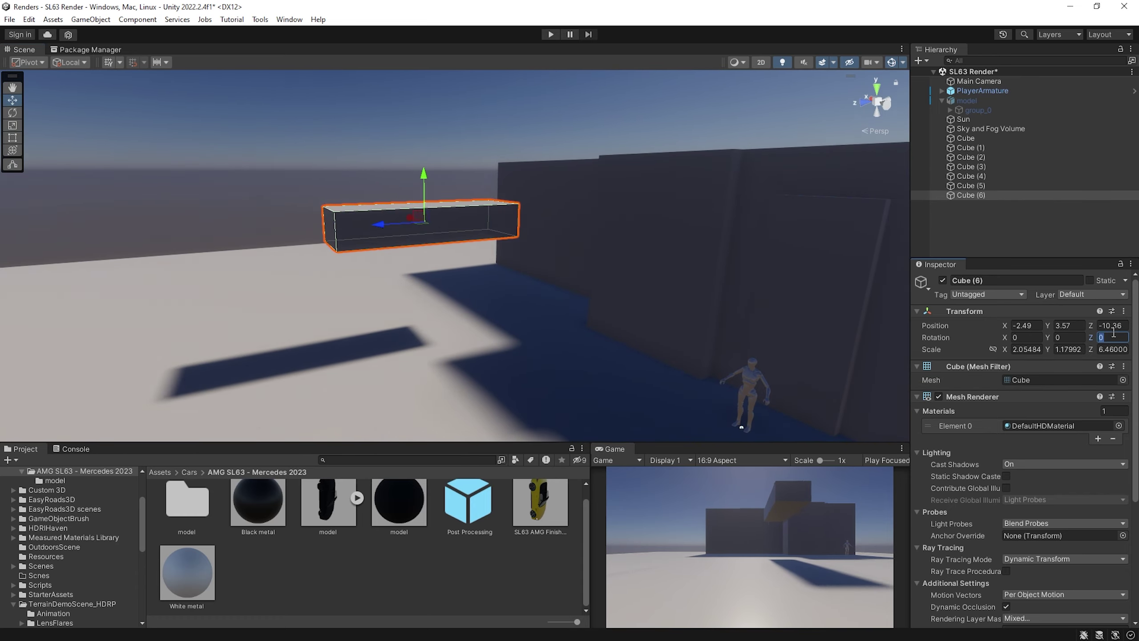
{"action": "right_click_drag", "start_coordinate": [470, 205], "coordinate": [504, 233]}
{"action": "key", "text": "ctrl+z"}
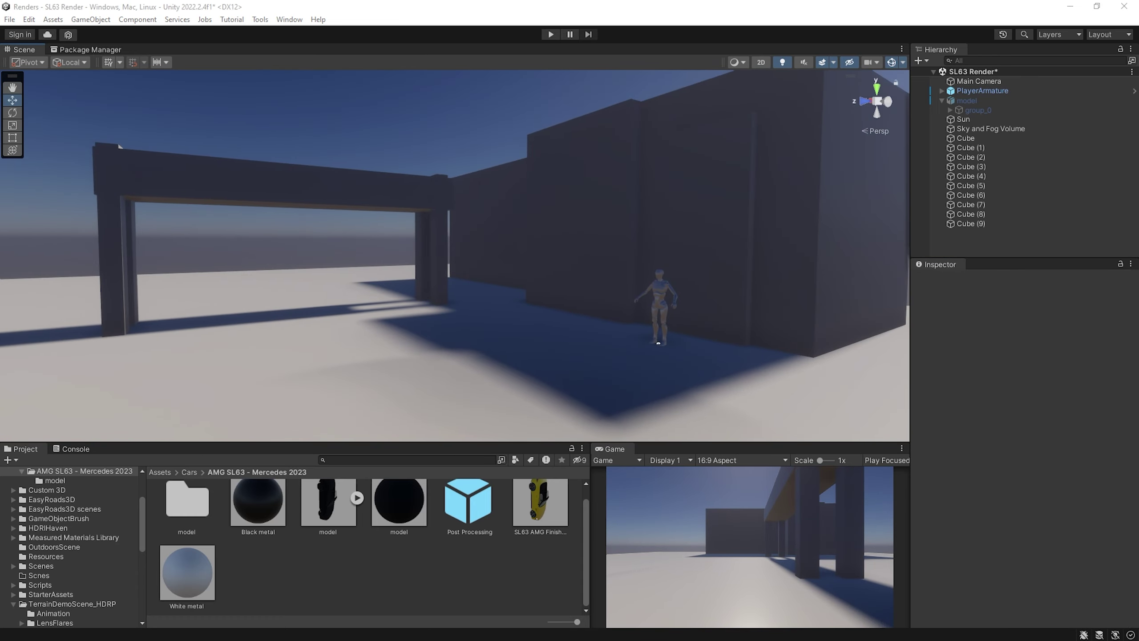
{"action": "left_click", "coordinate": [71, 247]}
{"action": "right_click_drag", "start_coordinate": [71, 247], "coordinate": [363, 173]}
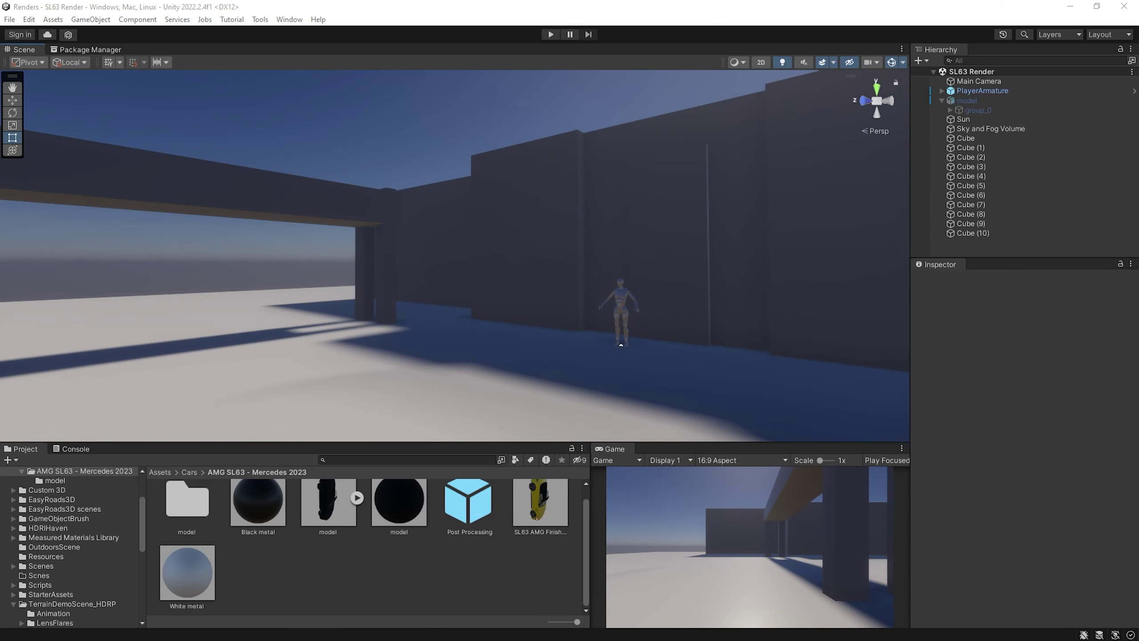
- Frame the car, fly over the pool toward it, and select both canopy pillars
{"action": "double_click", "coordinate": [967, 101]}
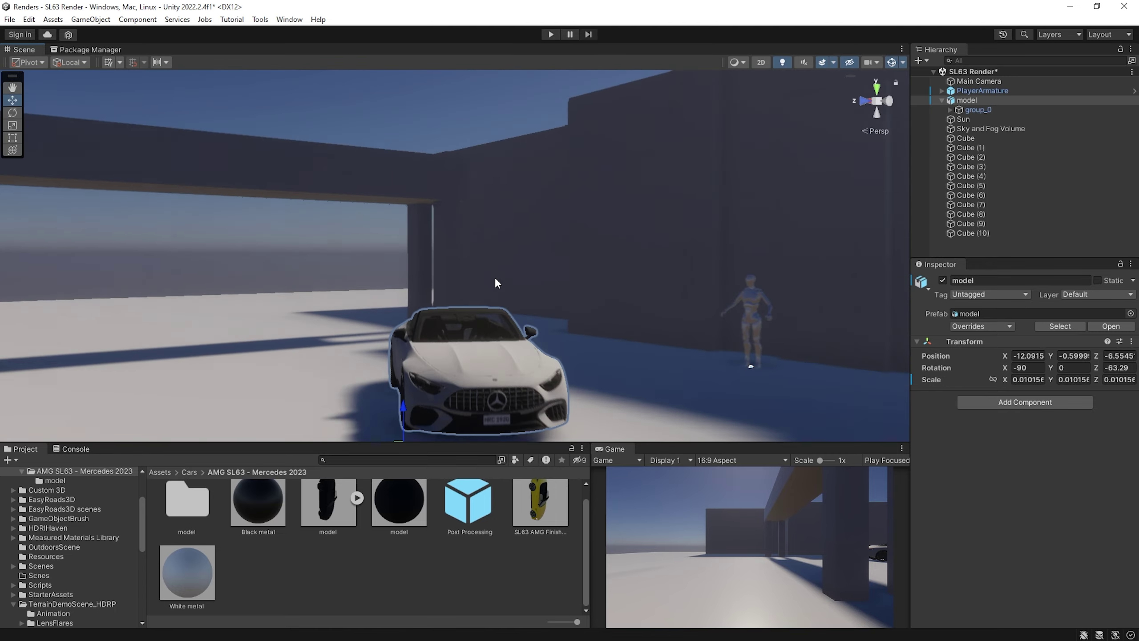
{"action": "key", "text": "e"}
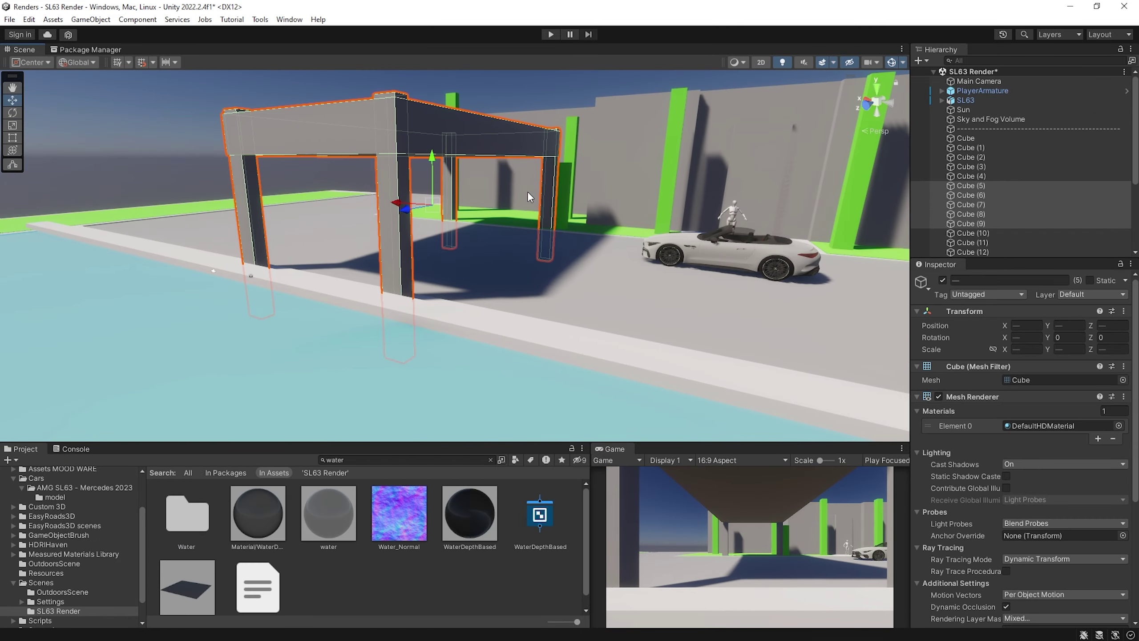
{"action": "right_click_drag", "start_coordinate": [527, 190], "coordinate": [732, 111]}
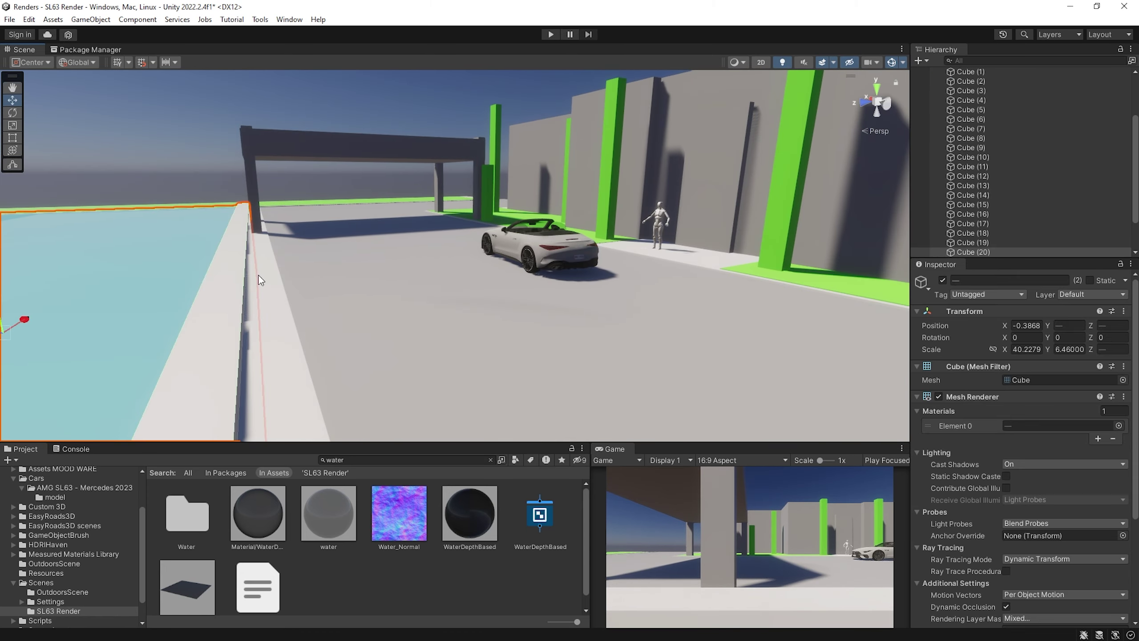
{"action": "right_click_drag", "start_coordinate": [23, 319], "coordinate": [449, 204]}
{"action": "right_click_drag", "start_coordinate": [695, 155], "coordinate": [711, 164]}
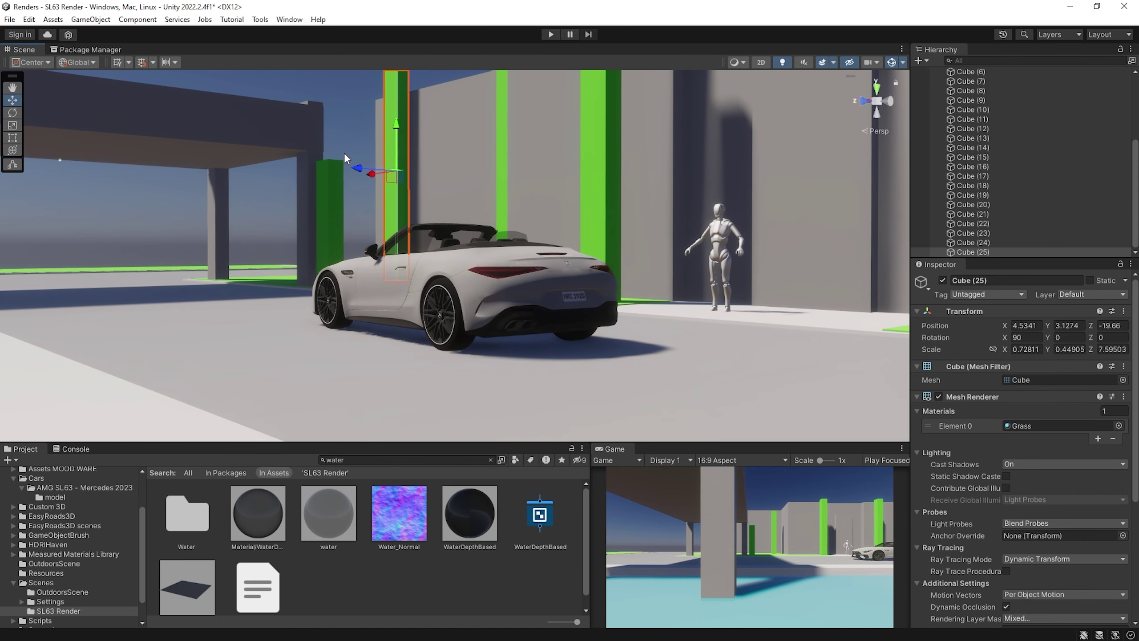
{"action": "right_click_drag", "start_coordinate": [358, 175], "coordinate": [367, 242]}
{"action": "left_click", "coordinate": [342, 215]}
{"action": "left_click", "coordinate": [296, 246], "text": "shift"}
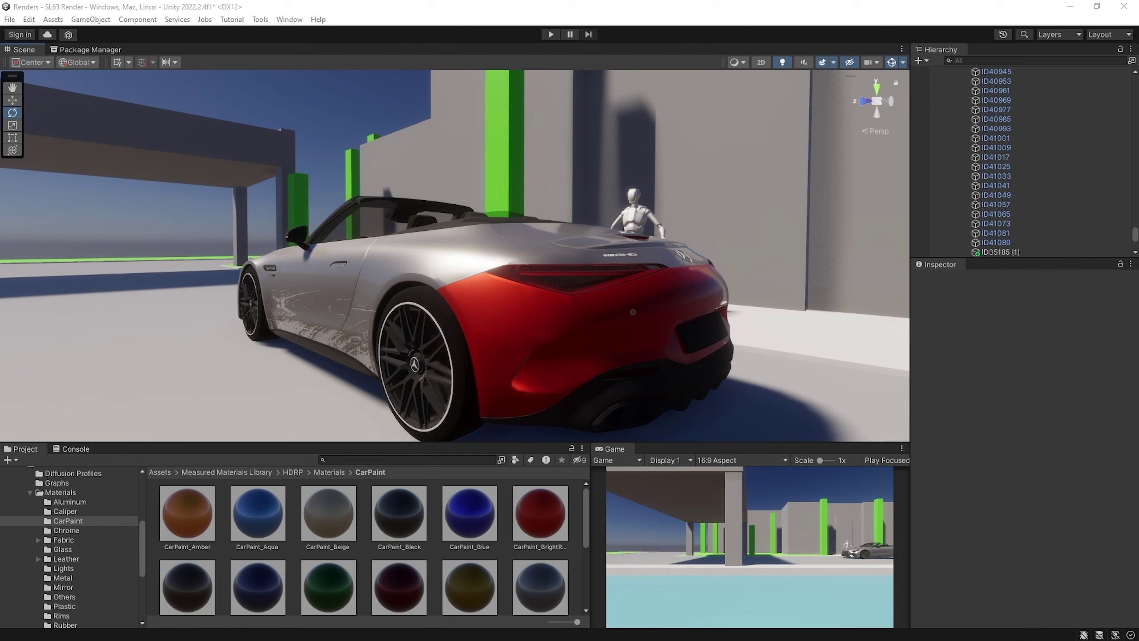
- Paint the whole car body with the BrightRed CarPaint material
{"action": "left_click_drag", "start_coordinate": [540, 513], "coordinate": [512, 258]}
{"action": "left_click_drag", "start_coordinate": [611, 250], "coordinate": [579, 242]}
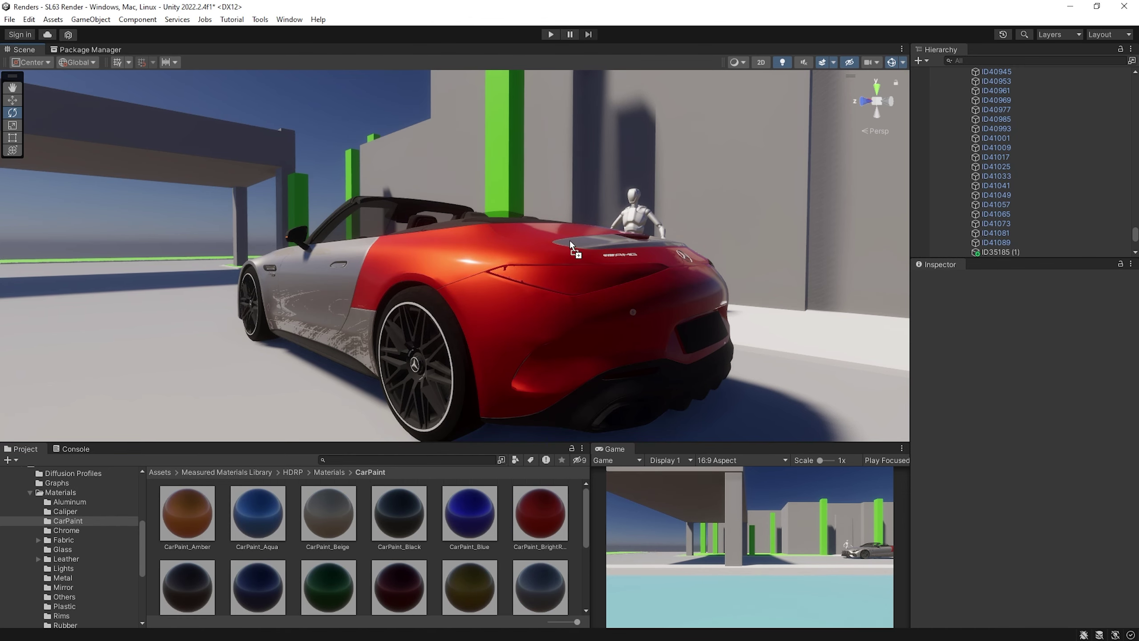
{"action": "right_click_drag", "start_coordinate": [569, 241], "coordinate": [404, 251]}
{"action": "left_click_drag", "start_coordinate": [514, 515], "coordinate": [363, 248]}
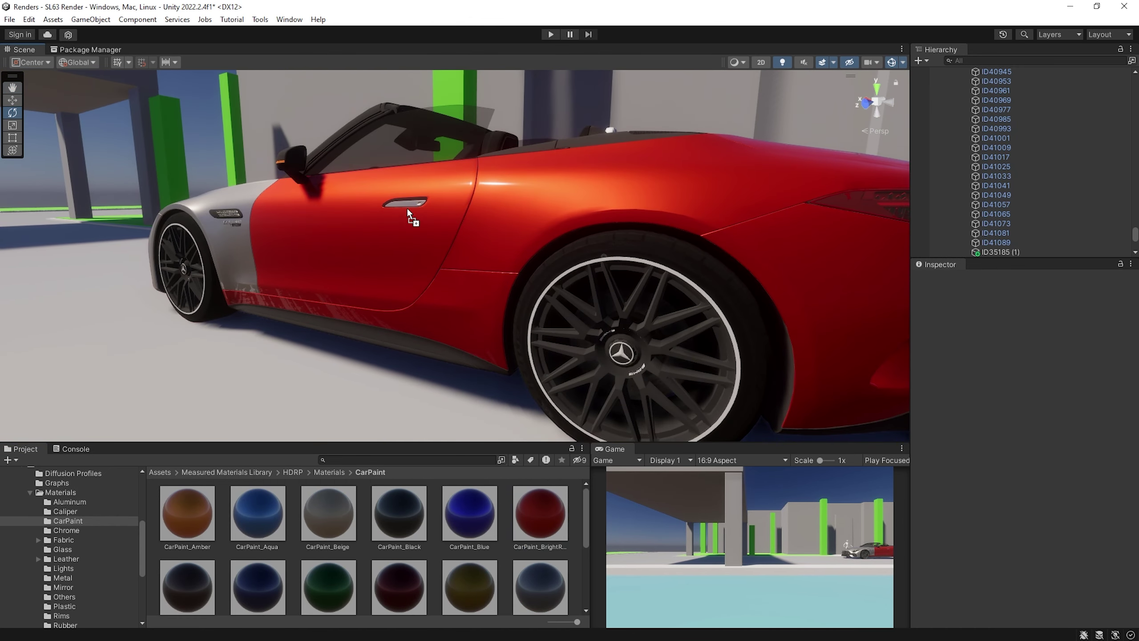
{"action": "left_click_drag", "start_coordinate": [404, 203], "coordinate": [405, 205]}
{"action": "right_click_drag", "start_coordinate": [406, 211], "coordinate": [538, 234]}
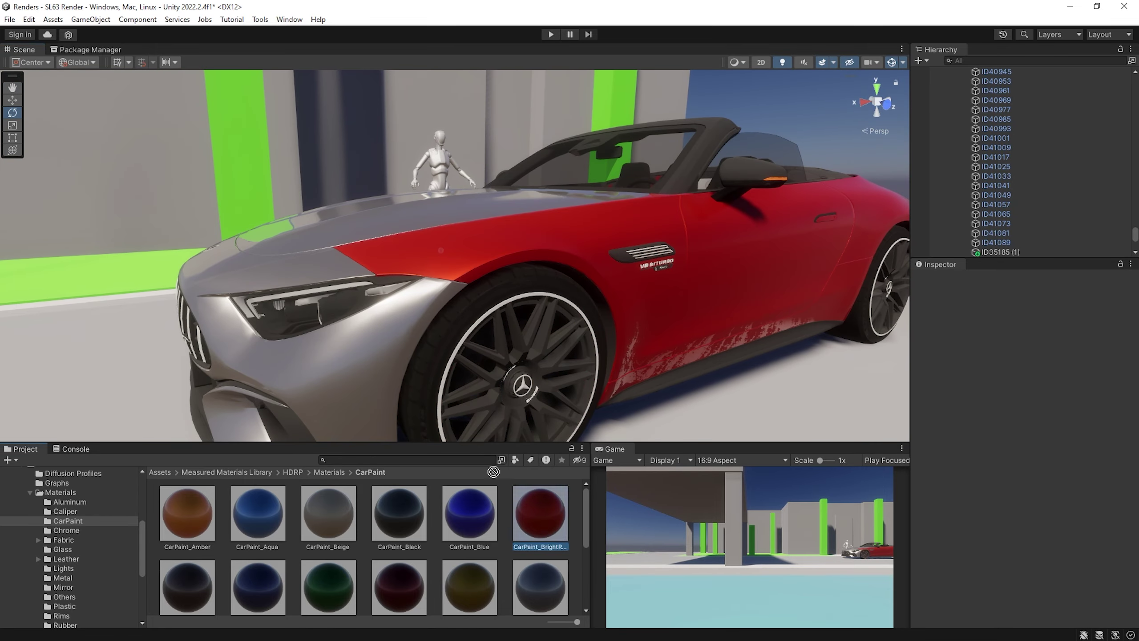
{"action": "left_click_drag", "start_coordinate": [420, 420], "coordinate": [448, 209]}
{"action": "right_click_drag", "start_coordinate": [449, 209], "coordinate": [359, 225]}
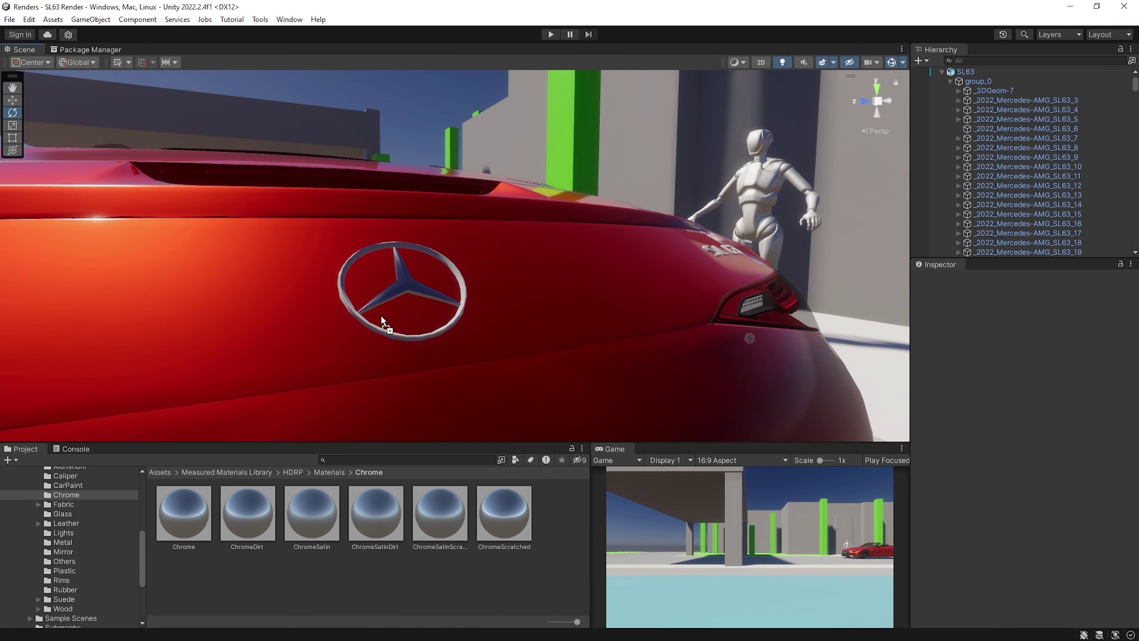
{"action": "scroll", "coordinate": [369, 326], "scroll_direction": "down", "scroll_amount": 5}
- Try chrome on the rear bumper and a glass material on the headlight
{"action": "left_click_drag", "start_coordinate": [184, 514], "coordinate": [341, 255]}
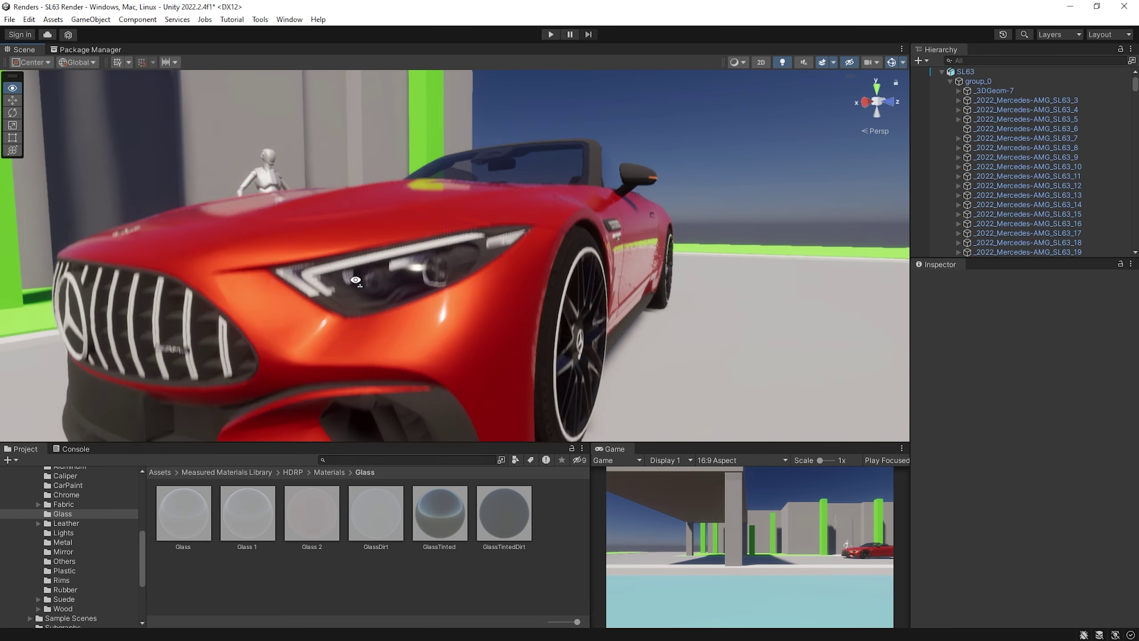
{"action": "scroll", "coordinate": [337, 283], "scroll_direction": "up", "scroll_amount": 3}
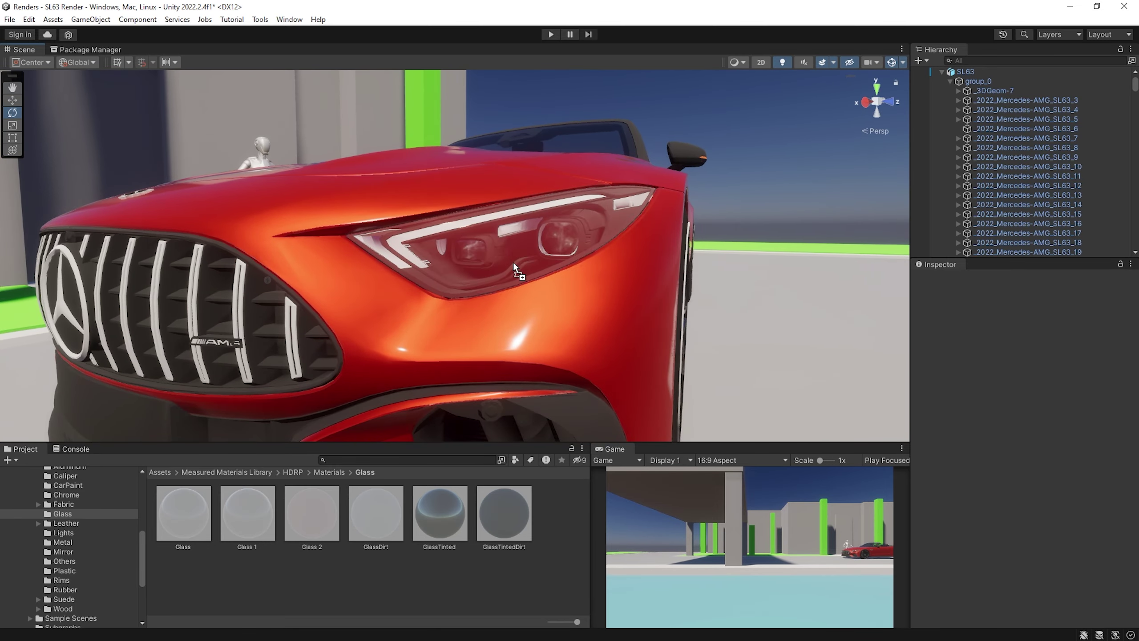
{"action": "left_click_drag", "start_coordinate": [512, 262], "coordinate": [449, 286]}
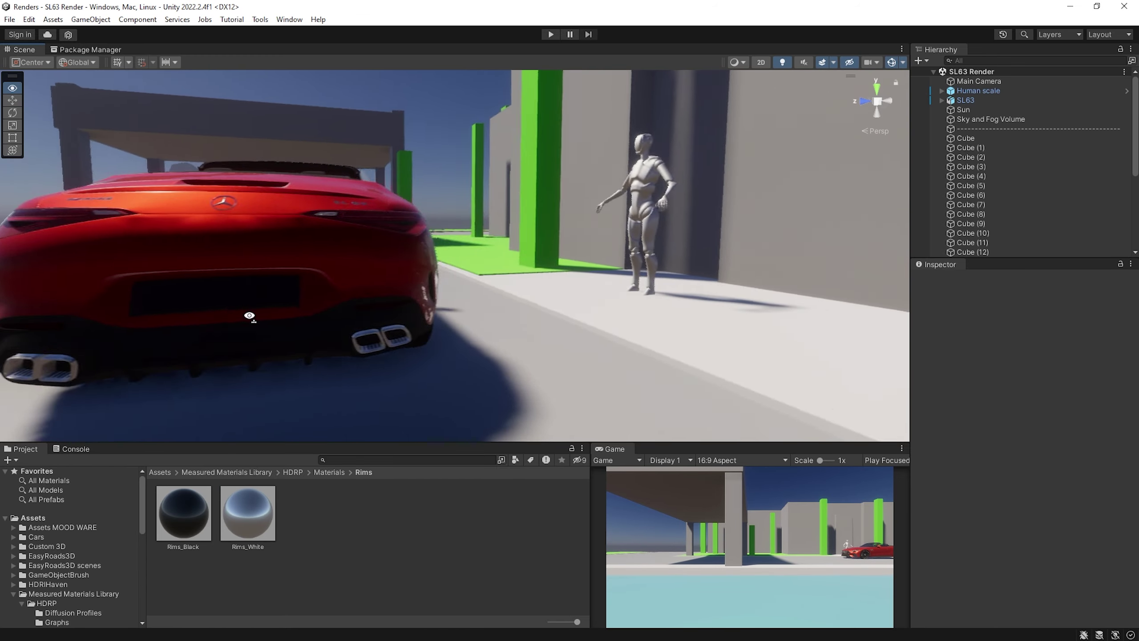
{"action": "right_click_drag", "start_coordinate": [248, 315], "coordinate": [462, 164]}
- Align the Main Camera with the current Scene view
{"action": "left_click", "coordinate": [408, 180]}
{"action": "scroll", "coordinate": [408, 181], "scroll_direction": "down", "scroll_amount": 5}
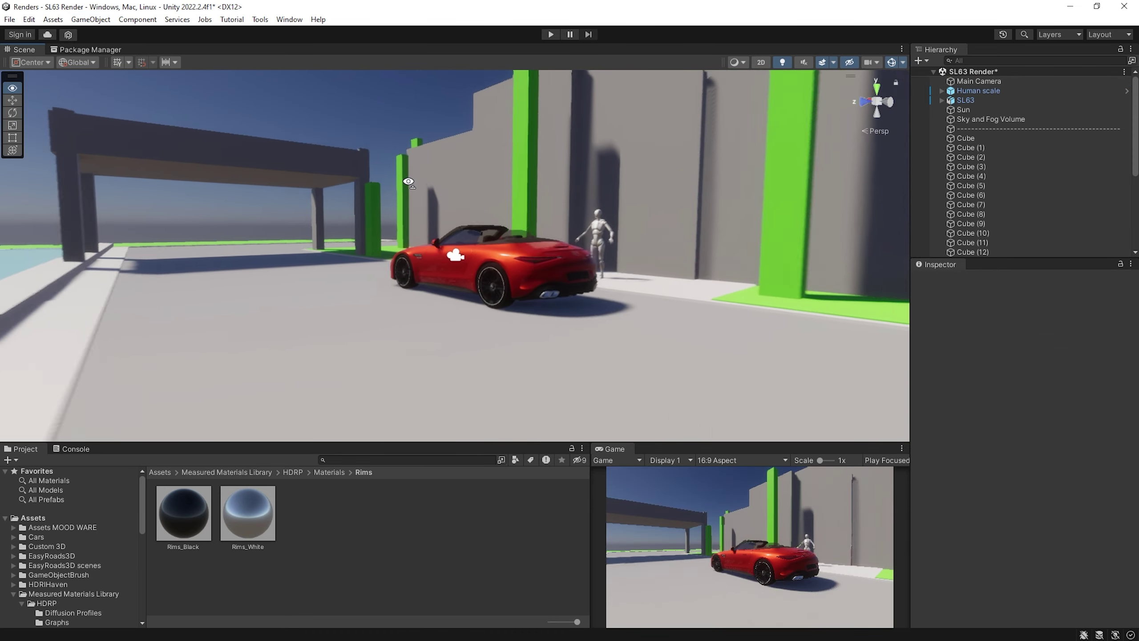
{"action": "right_click_drag", "start_coordinate": [435, 237], "coordinate": [623, 311]}
- Resize the roof slab's right edge with the Rect tool
{"action": "left_click", "coordinate": [495, 232]}
{"action": "key", "text": "t"}
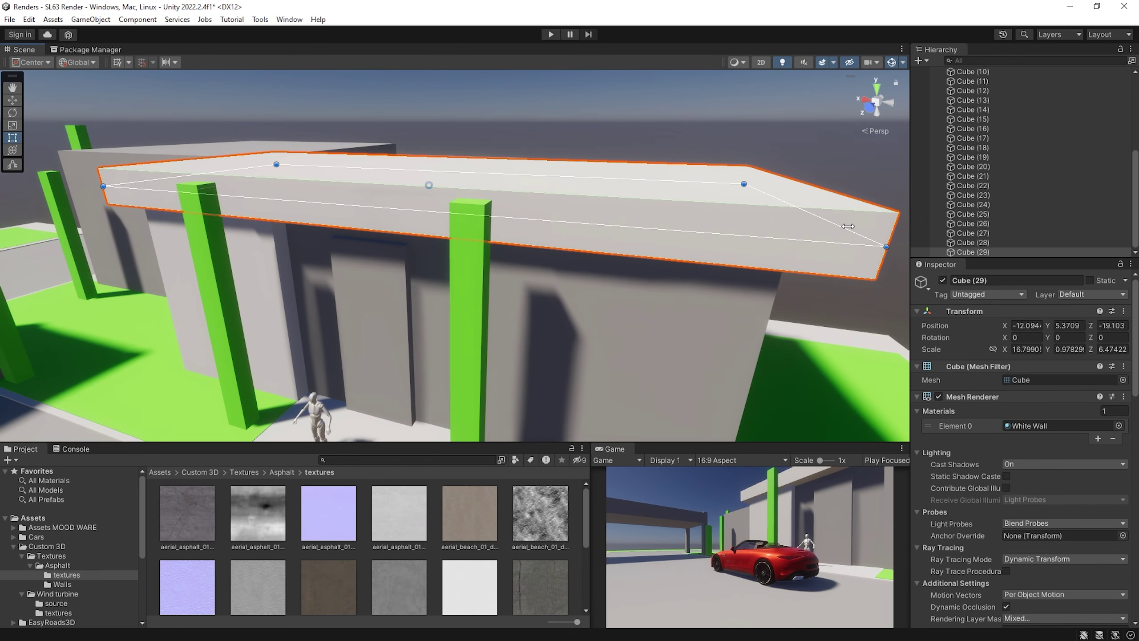
{"action": "left_click_drag", "start_coordinate": [848, 227], "coordinate": [854, 227]}
{"action": "right_click_drag", "start_coordinate": [854, 227], "coordinate": [300, 223]}
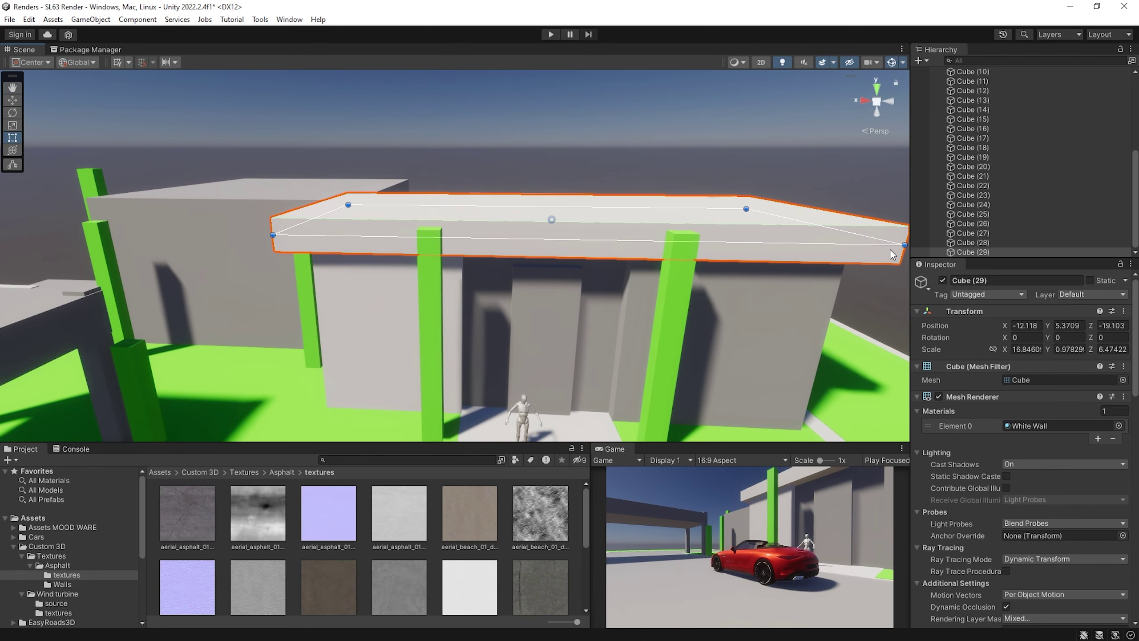
{"action": "left_click_drag", "start_coordinate": [891, 246], "coordinate": [879, 246]}
{"action": "scroll", "coordinate": [880, 246], "scroll_direction": "up", "scroll_amount": 10}
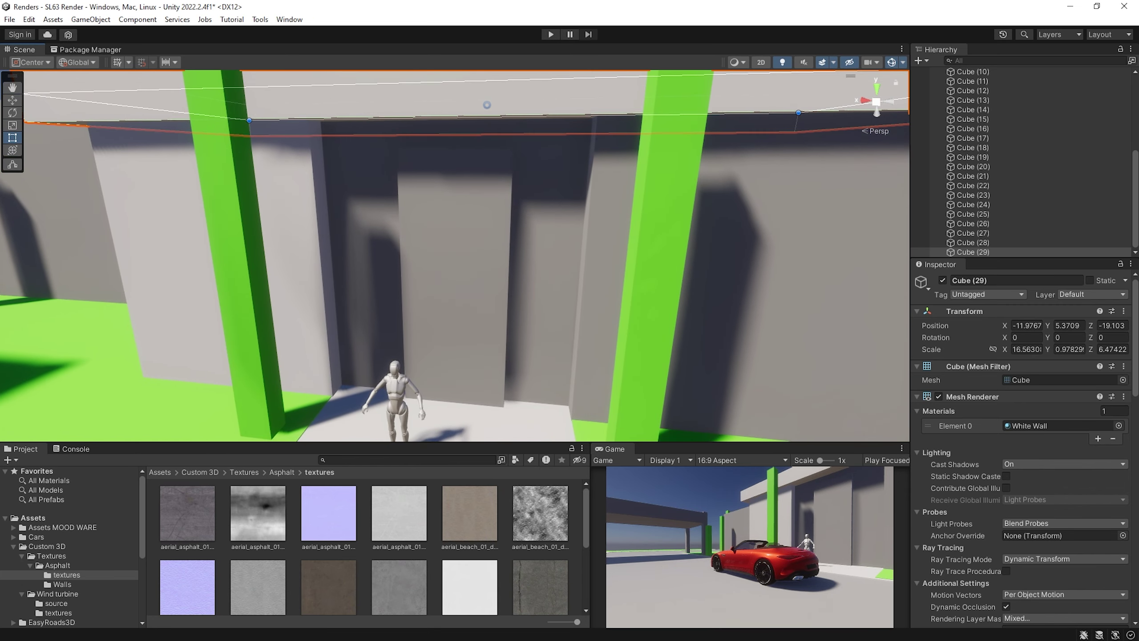
{"action": "scroll", "coordinate": [418, 187], "scroll_direction": "down", "scroll_amount": 5}
- Scale the wall block and glass panel at the doorway
{"action": "left_click", "coordinate": [418, 188]}
{"action": "scroll", "coordinate": [417, 134], "scroll_direction": "up", "scroll_amount": 4}
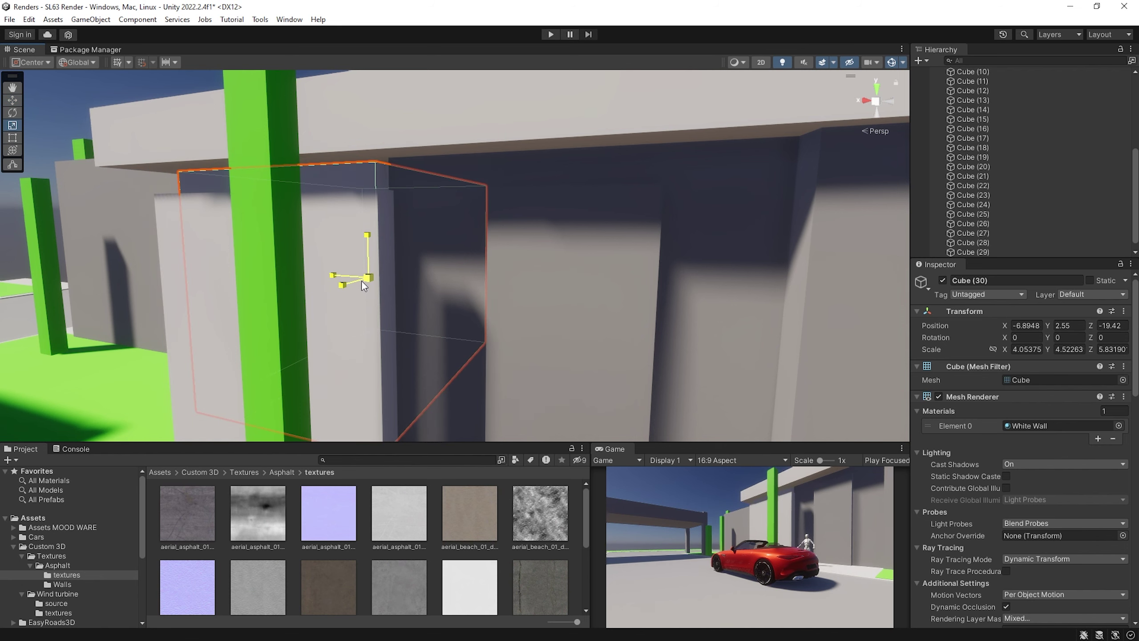
{"action": "right_click_drag", "start_coordinate": [361, 282], "coordinate": [557, 178]}
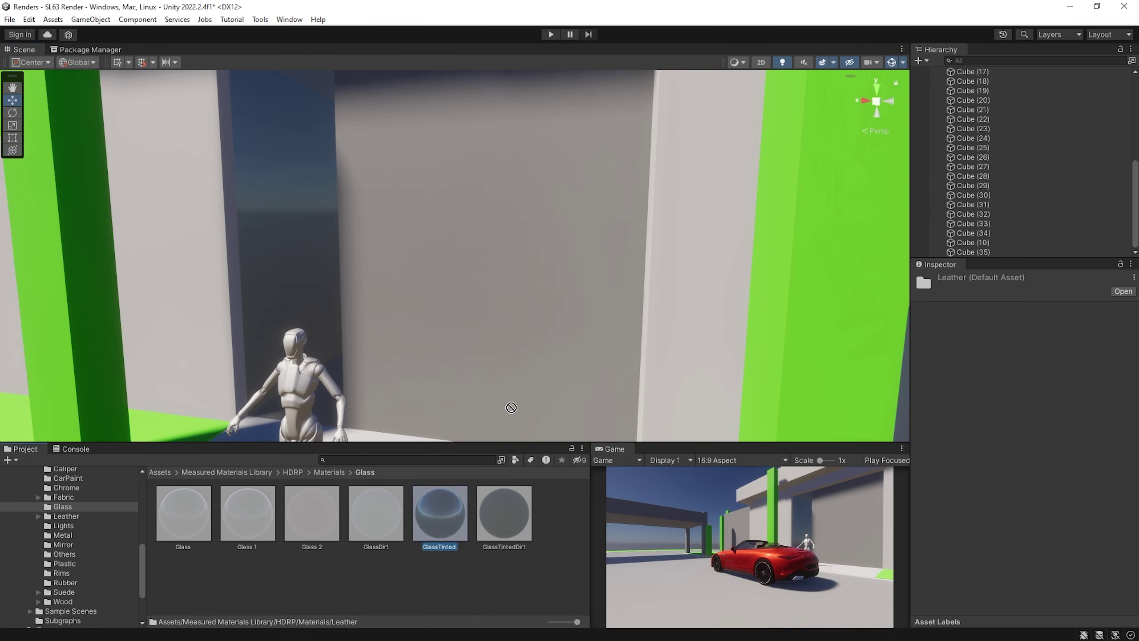
{"action": "right_click_drag", "start_coordinate": [511, 408], "coordinate": [461, 278]}
{"action": "left_click", "coordinate": [461, 278]}
{"action": "key", "text": "r"}
{"action": "left_click", "coordinate": [329, 272]}
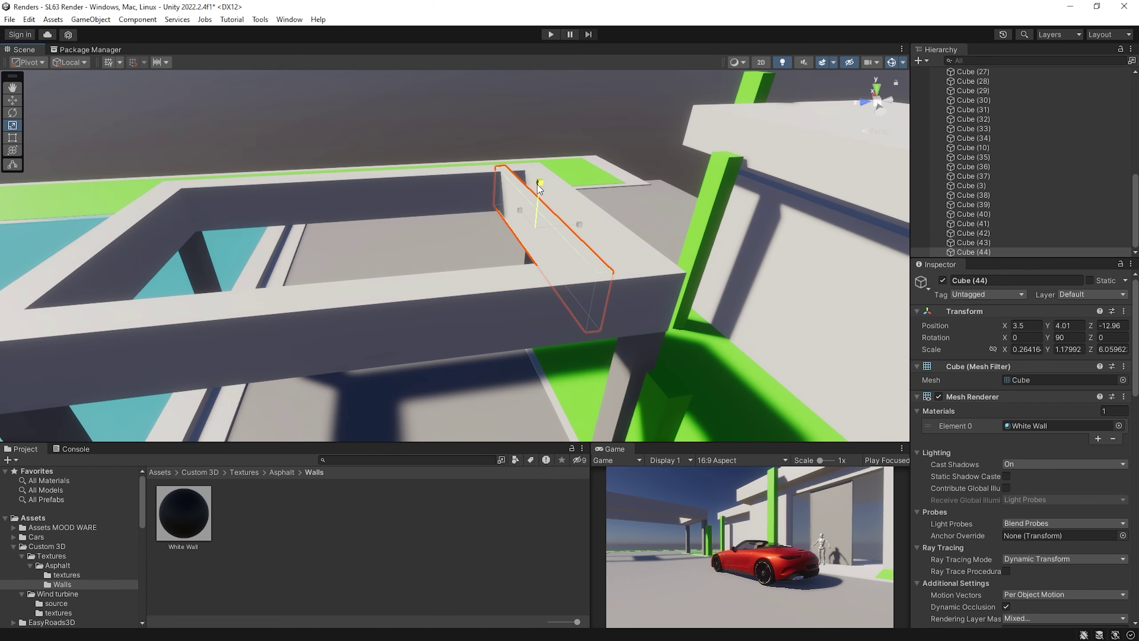
- Shorten a pergola slat and duplicate it into a row along the pergola
{"action": "left_click_drag", "start_coordinate": [538, 184], "coordinate": [536, 206]}
{"action": "right_click_drag", "start_coordinate": [535, 206], "coordinate": [489, 227]}
{"action": "key", "text": "ctrl+d"}
{"action": "left_click_drag", "start_coordinate": [489, 227], "coordinate": [505, 228]}
{"action": "left_click", "coordinate": [488, 202], "text": "ctrl"}
{"action": "key", "text": "ctrl+d"}
{"action": "right_click_drag", "start_coordinate": [488, 202], "coordinate": [500, 226]}
{"action": "right_click_drag", "start_coordinate": [581, 220], "coordinate": [563, 338]}
{"action": "key", "text": "ctrl+d"}
{"action": "key", "text": "ctrl+d"}
{"action": "left_click_drag", "start_coordinate": [563, 337], "coordinate": [508, 354]}
{"action": "right_click_drag", "start_coordinate": [507, 353], "coordinate": [487, 267]}
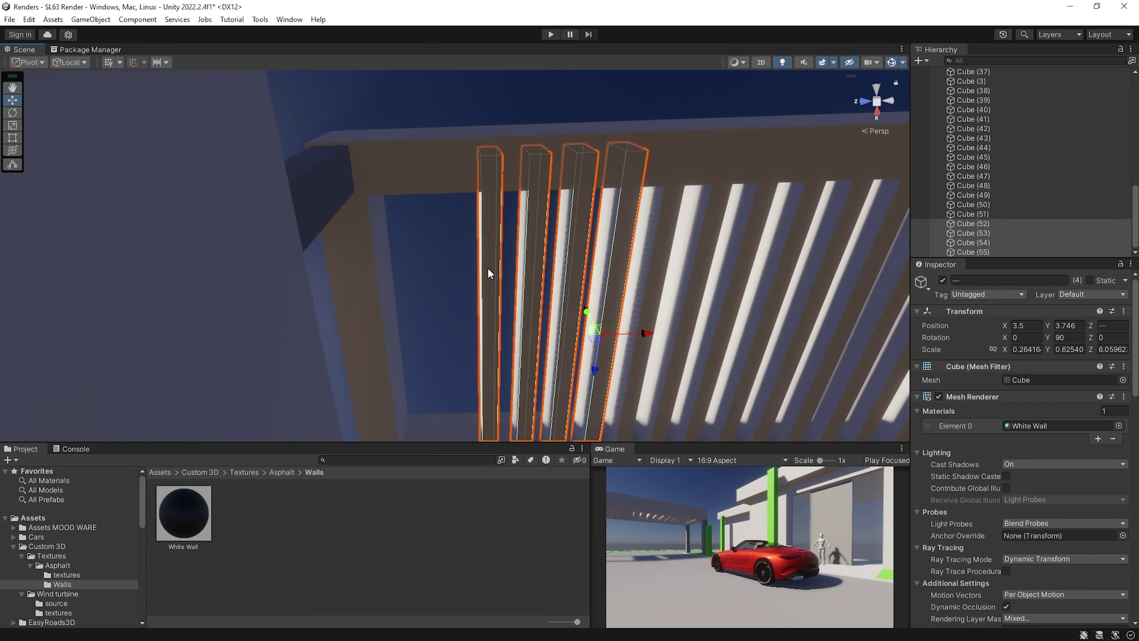
{"action": "right_click_drag", "start_coordinate": [502, 339], "coordinate": [579, 351]}
- Rotate the sun light to shift the shadows
{"action": "left_click", "coordinate": [585, 353]}
{"action": "key", "text": "e"}
{"action": "left_click_drag", "start_coordinate": [611, 353], "coordinate": [603, 303]}
{"action": "right_click_drag", "start_coordinate": [603, 303], "coordinate": [356, 171]}
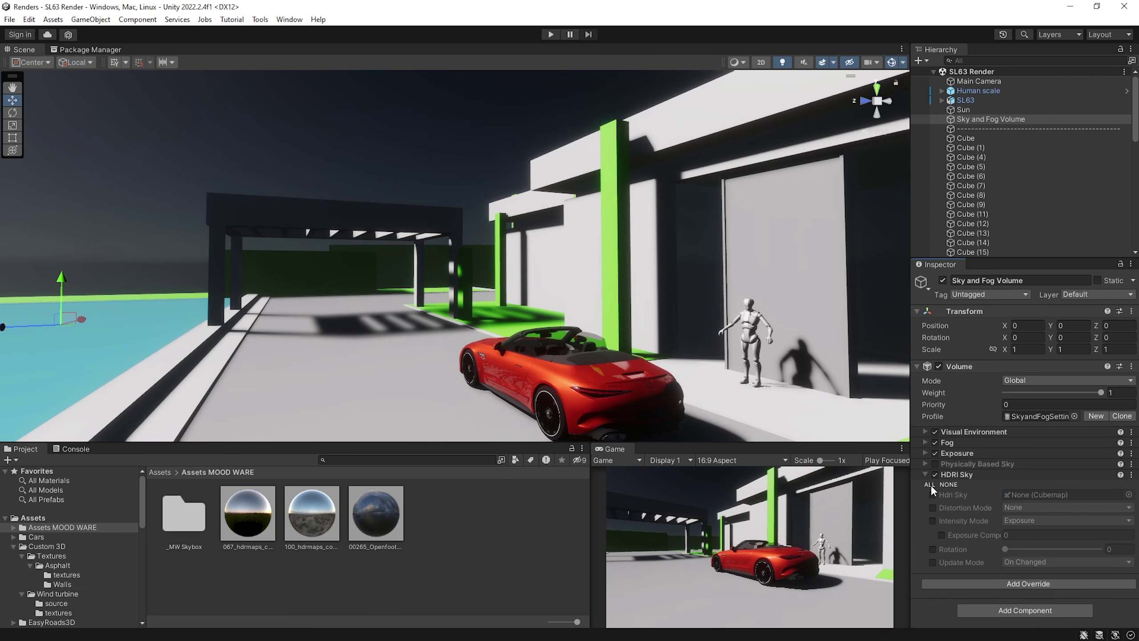
- Enable all HDRI Sky settings, rotate the sky to 184, and place a probe behind the exhaust
{"action": "left_click", "coordinate": [930, 485]}
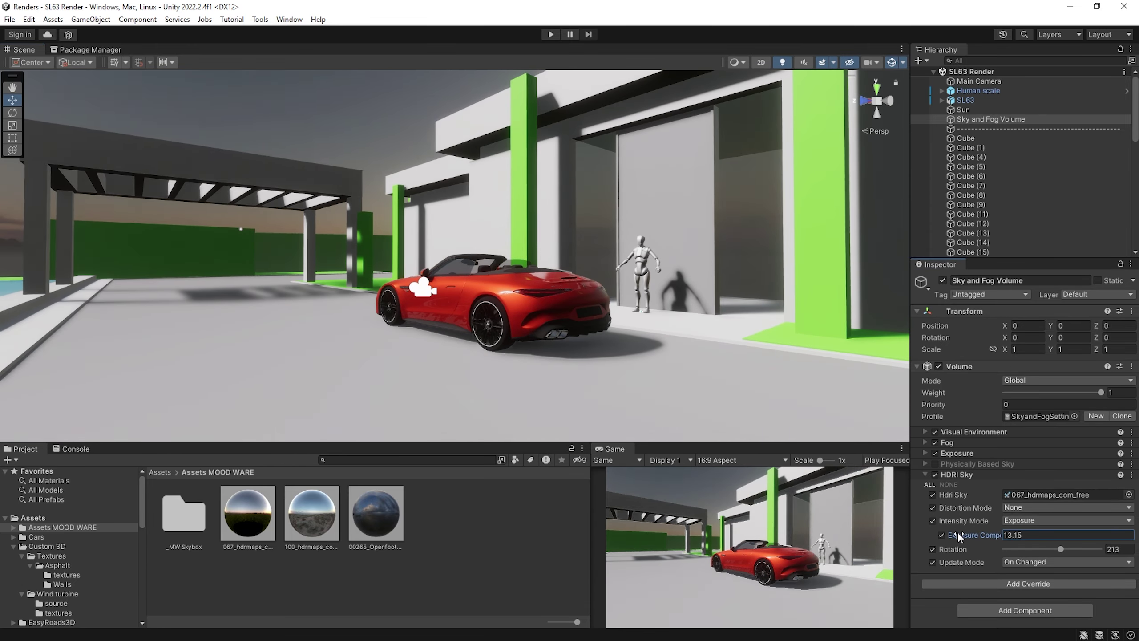
{"action": "mouse_move", "coordinate": [1054, 549]}
{"action": "left_mouse_down"}
{"action": "mouse_move", "coordinate": [976, 546]}
{"action": "mouse_move", "coordinate": [1051, 548]}
{"action": "left_mouse_up"}
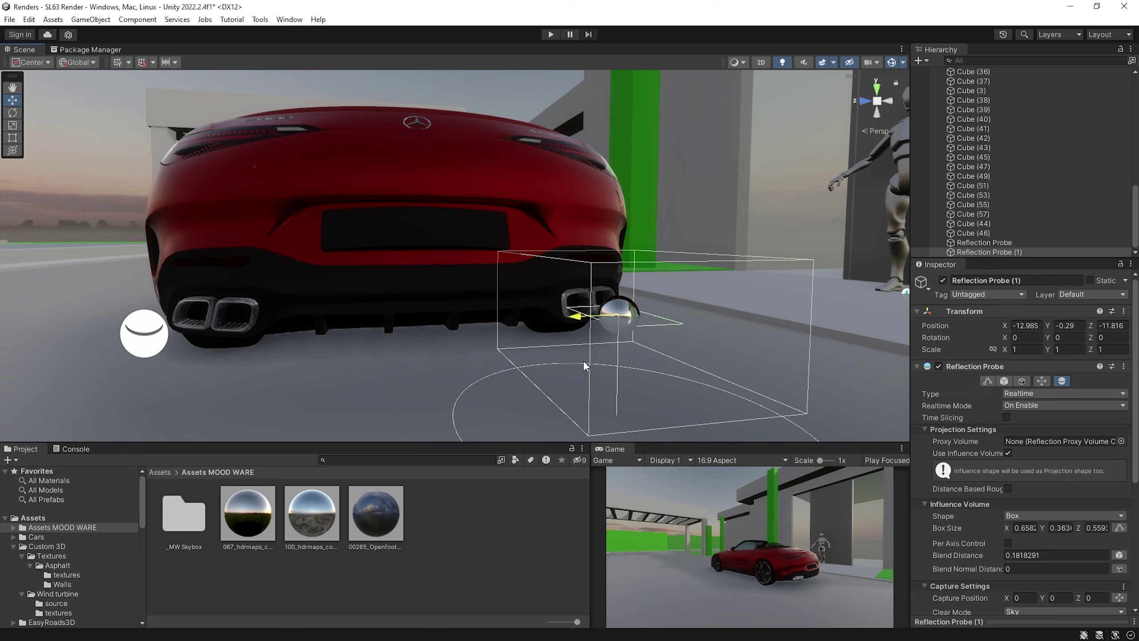
{"action": "left_click_drag", "start_coordinate": [582, 360], "coordinate": [519, 351], "text": "alt"}
{"action": "left_click_drag", "start_coordinate": [527, 271], "coordinate": [260, 254]}
- Position the exhaust reflection probe and duplicate it for the other exhaust
{"action": "left_click", "coordinate": [314, 260]}
{"action": "left_click", "coordinate": [262, 254]}
{"action": "left_click_drag", "start_coordinate": [190, 254], "coordinate": [184, 254]}
{"action": "left_click_drag", "start_coordinate": [183, 254], "coordinate": [673, 252], "text": "alt"}
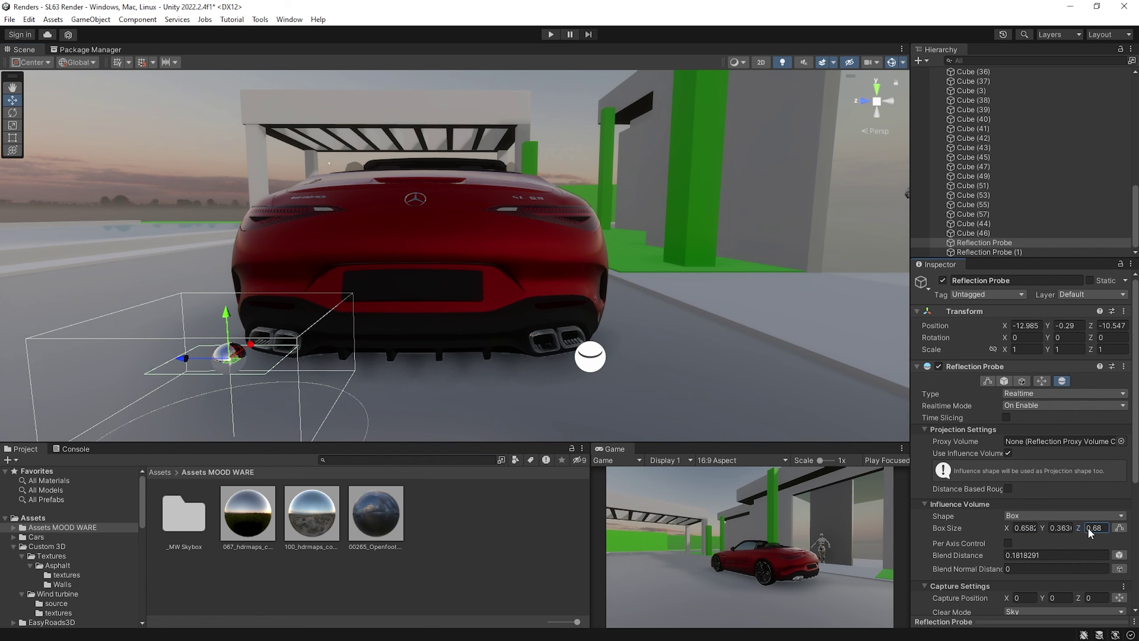
{"action": "left_click", "coordinate": [374, 348]}
{"action": "scroll", "coordinate": [374, 348], "scroll_direction": "up", "scroll_amount": 3}
{"action": "left_click_drag", "start_coordinate": [375, 347], "coordinate": [372, 316], "text": "alt"}
{"action": "left_click", "coordinate": [396, 314]}
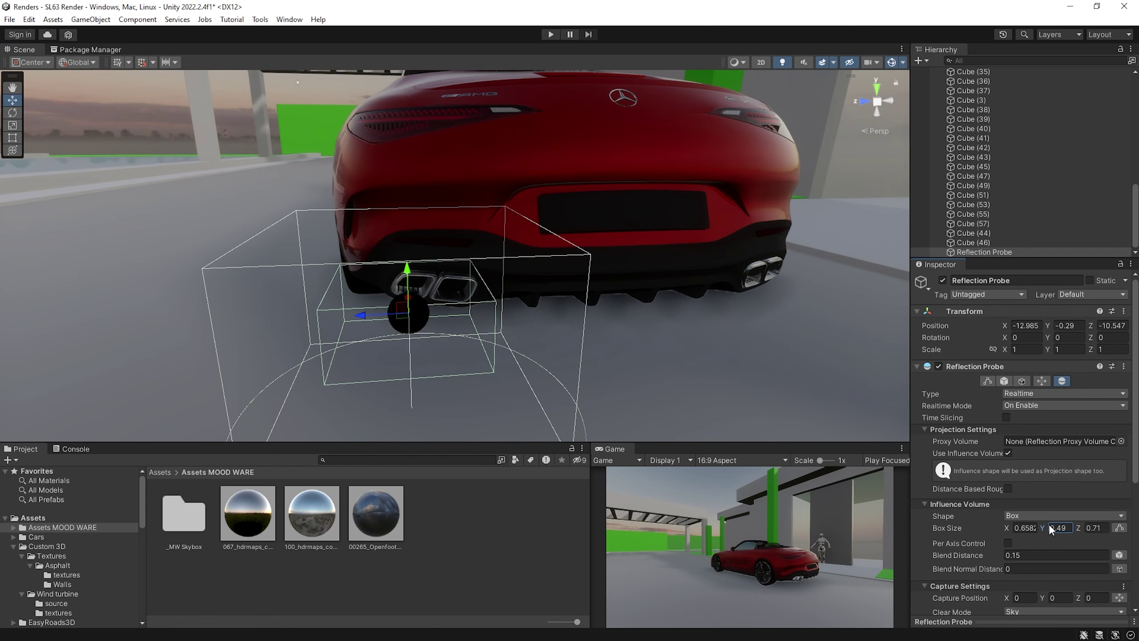
{"action": "left_click_drag", "start_coordinate": [411, 285], "coordinate": [455, 260], "text": "alt"}
{"action": "left_click_drag", "start_coordinate": [545, 259], "coordinate": [415, 262], "text": "alt"}
{"action": "key", "text": "ctrl+d"}
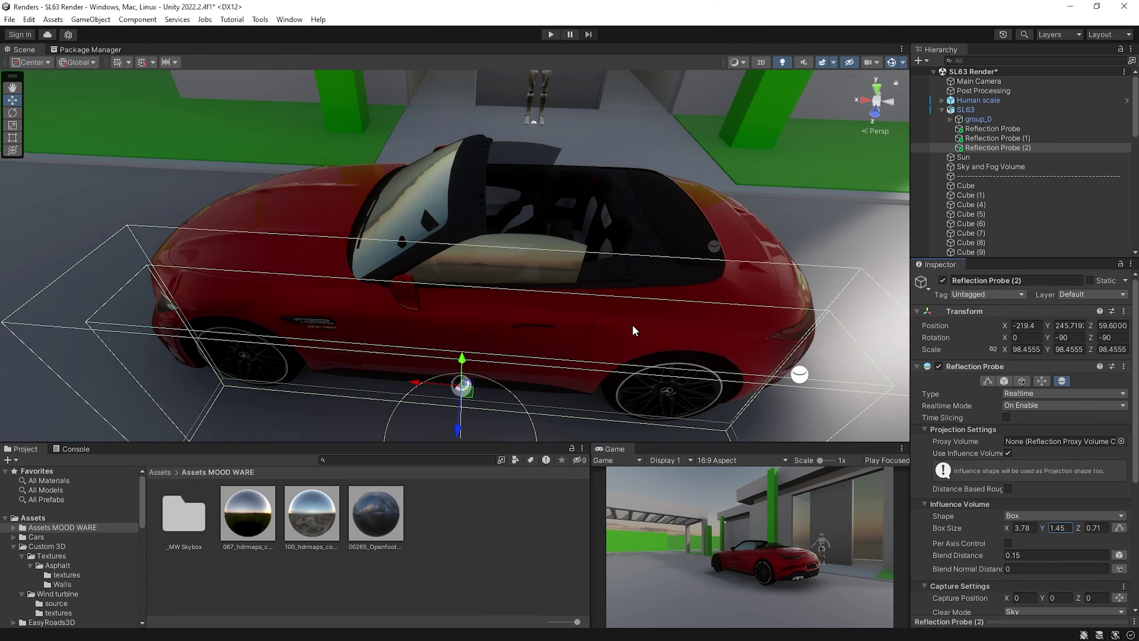
- Set the new probe's rotation and move its large box over the car's rear
{"action": "left_click_drag", "start_coordinate": [635, 330], "coordinate": [515, 243], "text": "alt"}
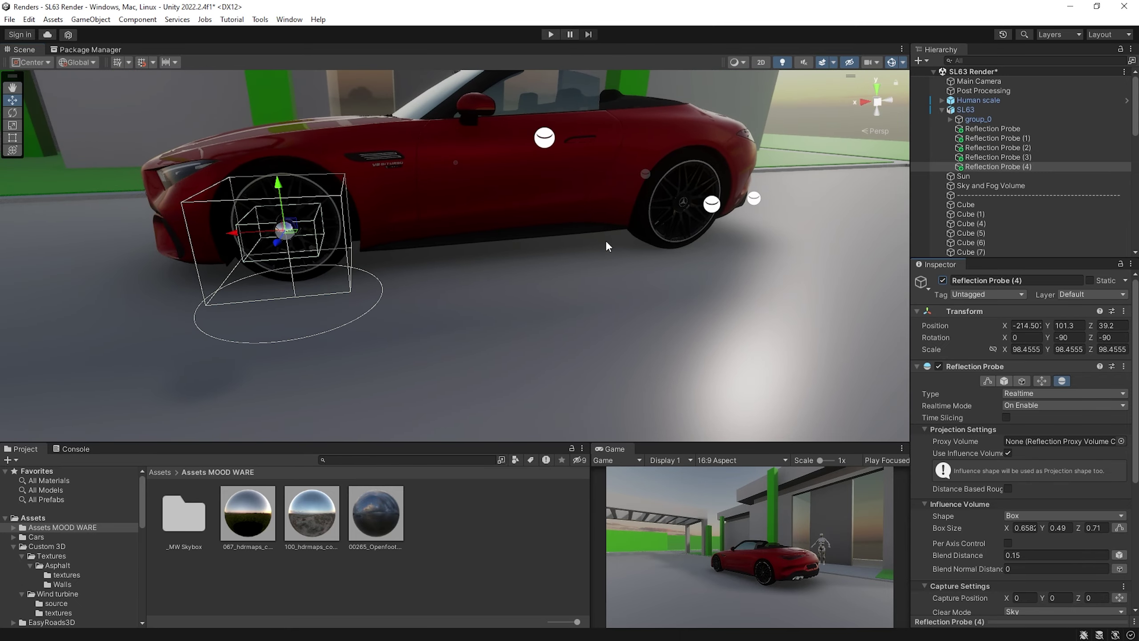
{"action": "left_click_drag", "start_coordinate": [608, 246], "coordinate": [317, 180], "text": "alt"}
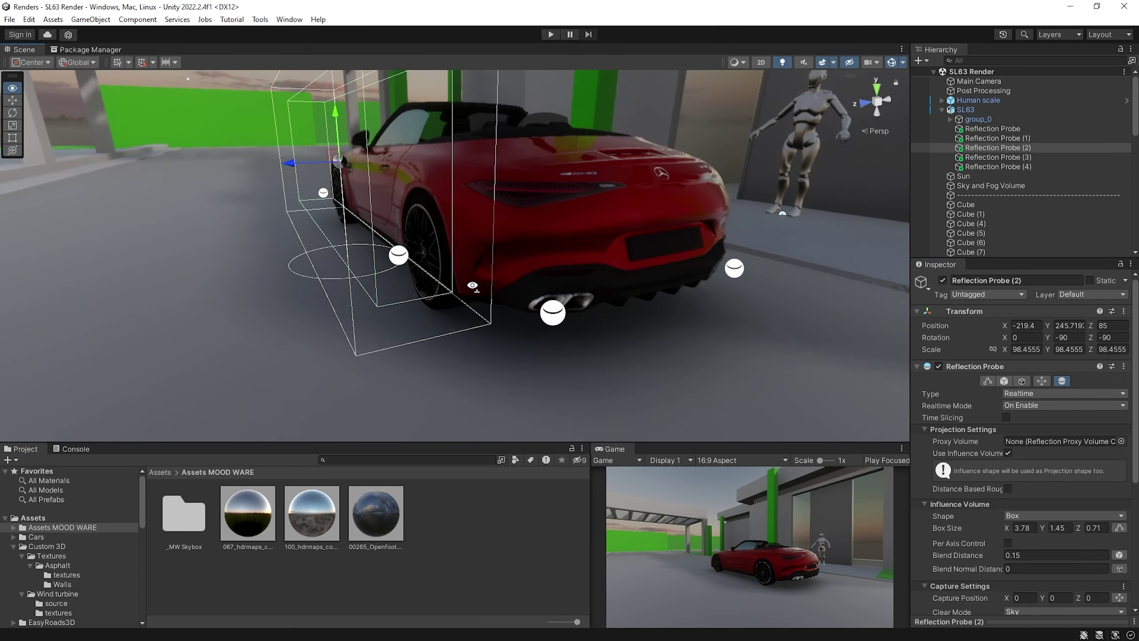
{"action": "left_click", "coordinate": [1070, 337]}
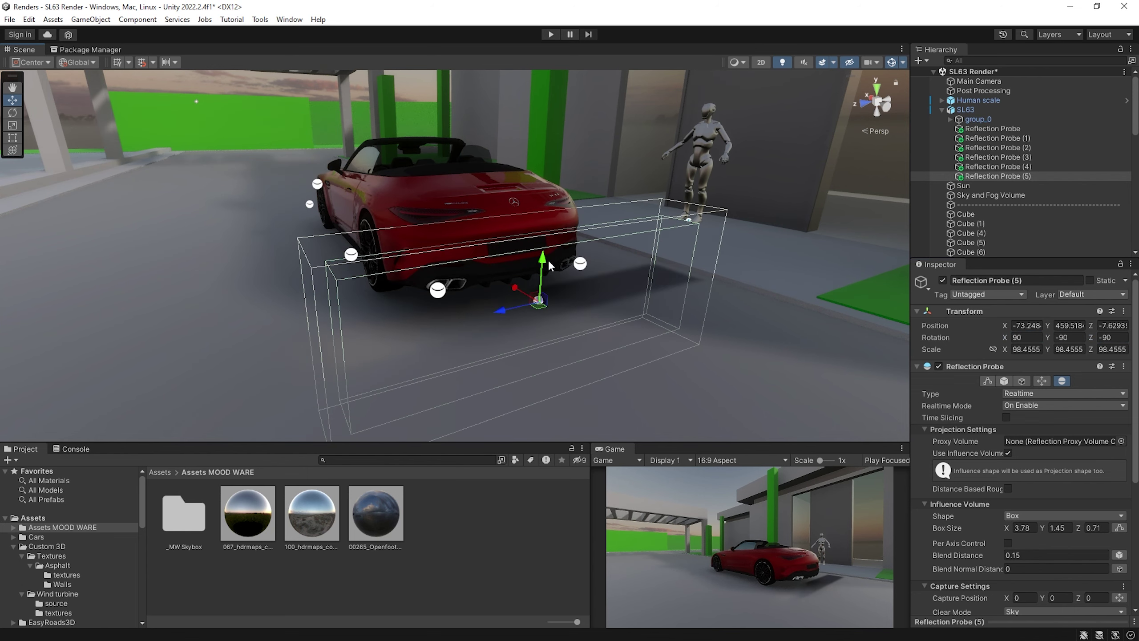
{"action": "left_click_drag", "start_coordinate": [555, 157], "coordinate": [851, 267]}
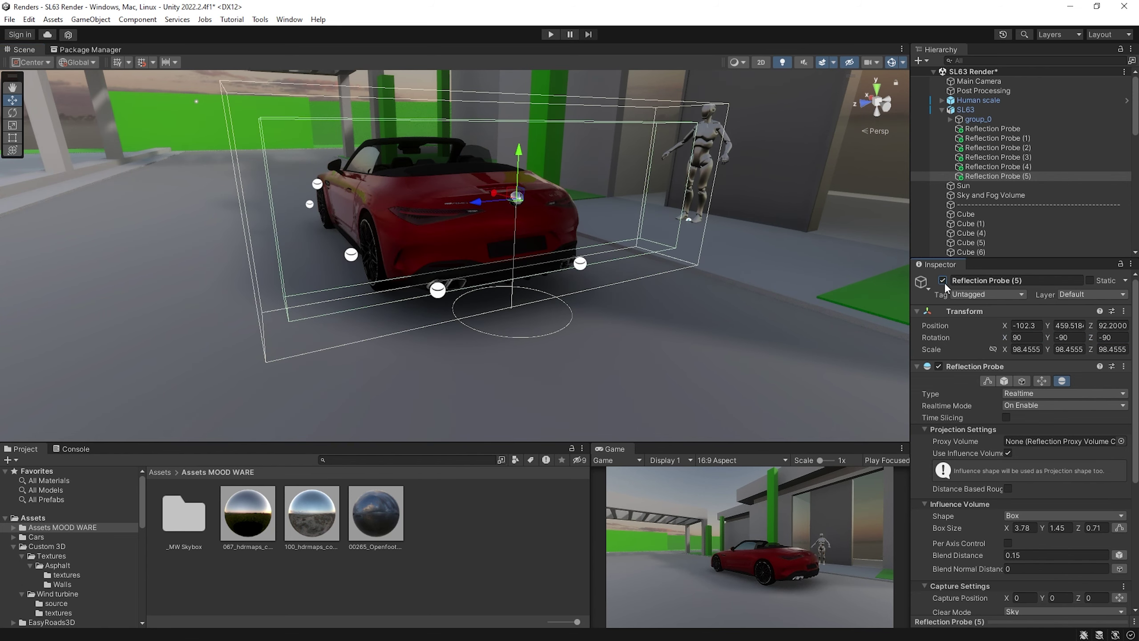
{"action": "left_click_drag", "start_coordinate": [762, 247], "coordinate": [611, 327], "text": "alt"}
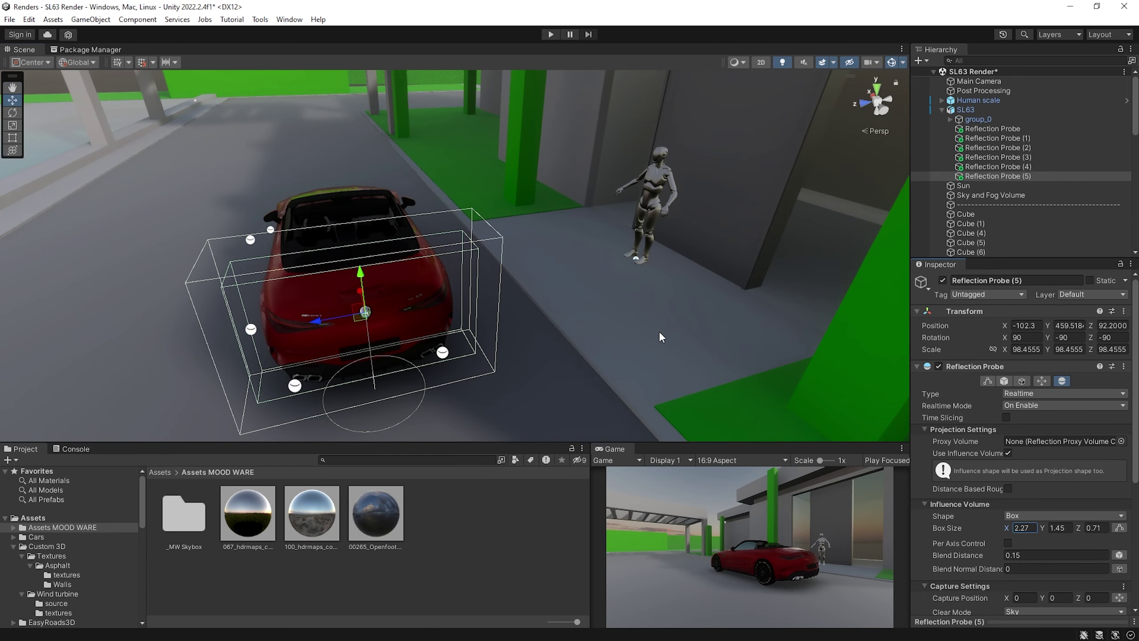
- Select the rear light meshes and apply the Back Light material
{"action": "left_click", "coordinate": [430, 278]}
{"action": "key", "text": "f"}
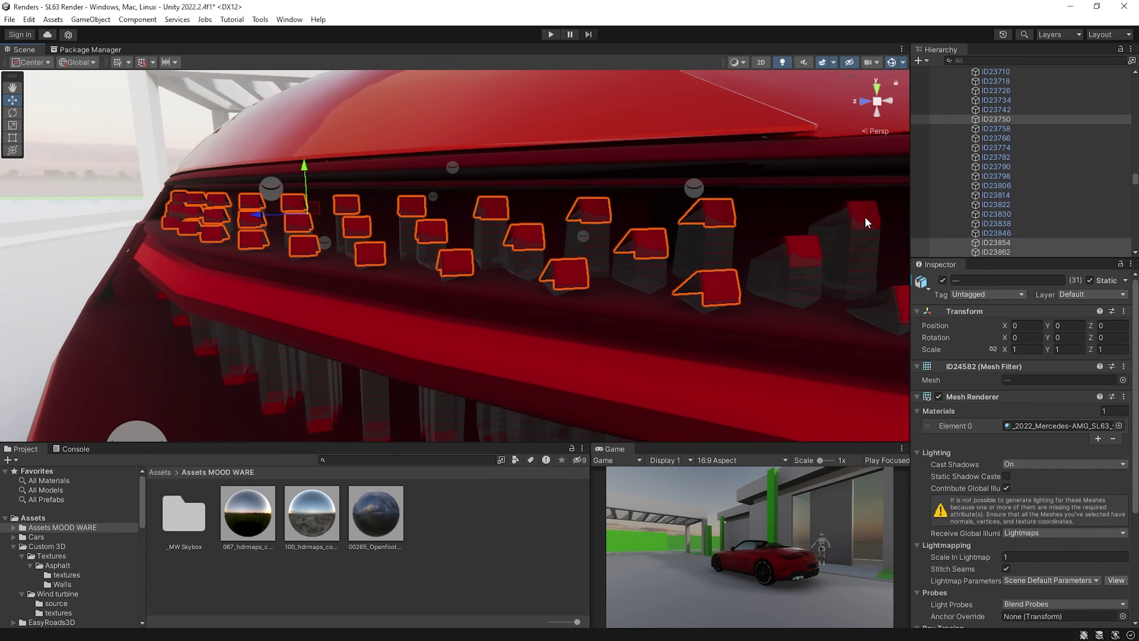
{"action": "middle_click_drag", "start_coordinate": [666, 248], "coordinate": [352, 276]}
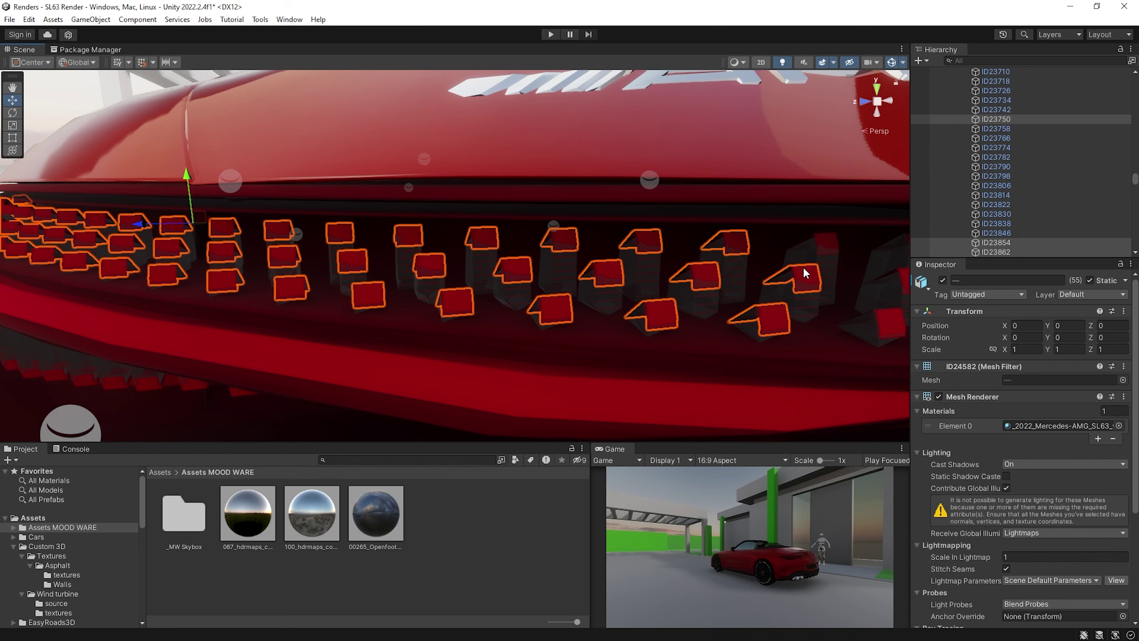
{"action": "left_click", "coordinate": [893, 320], "text": "shift"}
{"action": "left_click_drag", "start_coordinate": [894, 320], "coordinate": [488, 255], "text": "alt"}
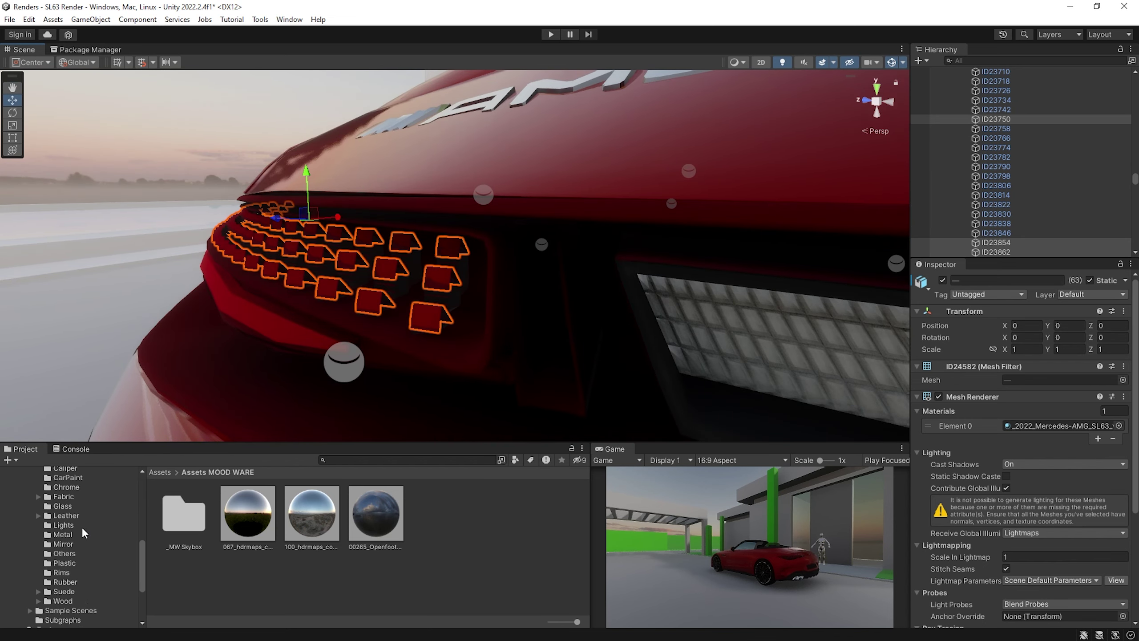
{"action": "left_click_drag", "start_coordinate": [179, 498], "coordinate": [1063, 425]}
{"action": "left_click_drag", "start_coordinate": [494, 252], "coordinate": [590, 163], "text": "alt"}
{"action": "scroll", "coordinate": [590, 162], "scroll_direction": "up", "scroll_amount": 3}
- Re-enable the tail light's glass lens and save the scene
{"action": "left_click", "coordinate": [498, 314]}
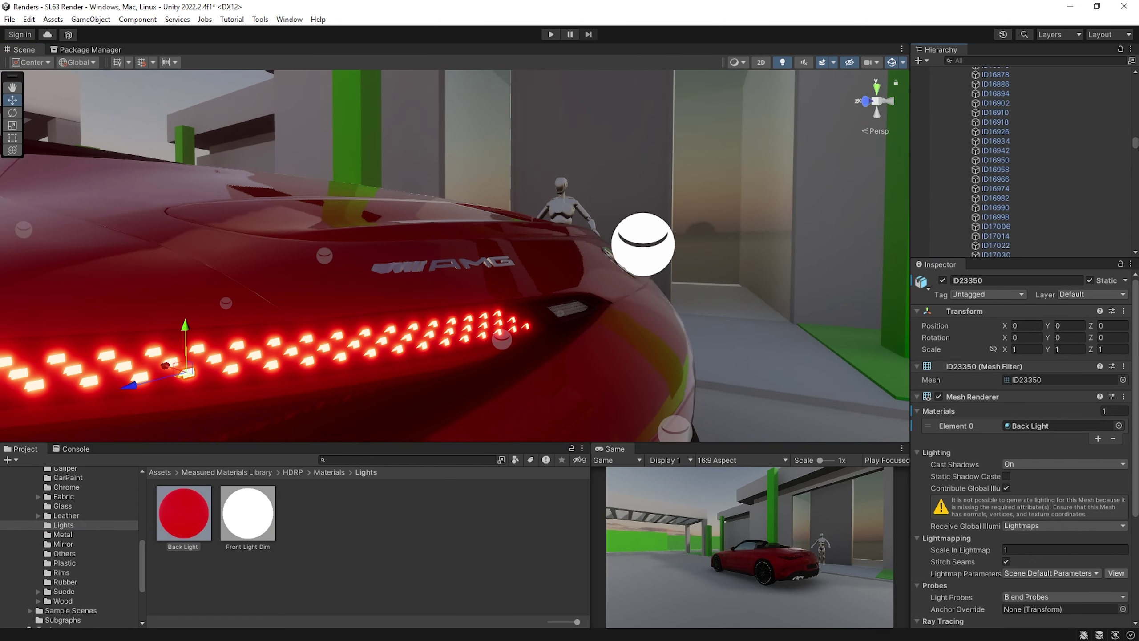
{"action": "left_click_drag", "start_coordinate": [1136, 142], "coordinate": [1136, 97]}
{"action": "left_click", "coordinate": [942, 280]}
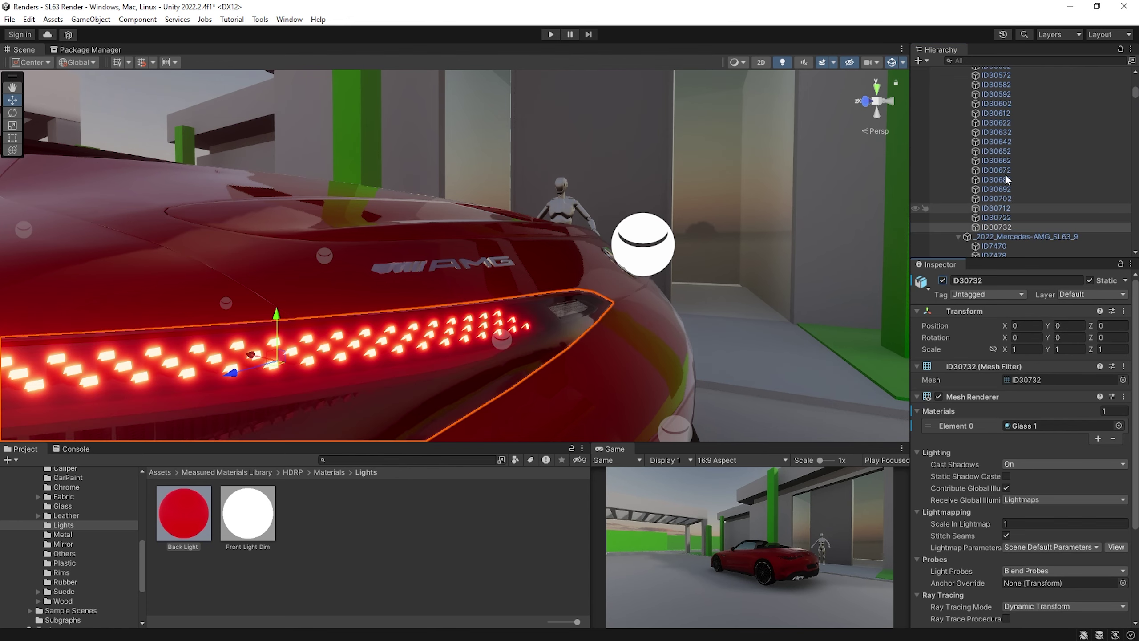
{"action": "key", "text": "f"}
{"action": "scroll", "coordinate": [588, 235], "scroll_direction": "down", "scroll_amount": 5}
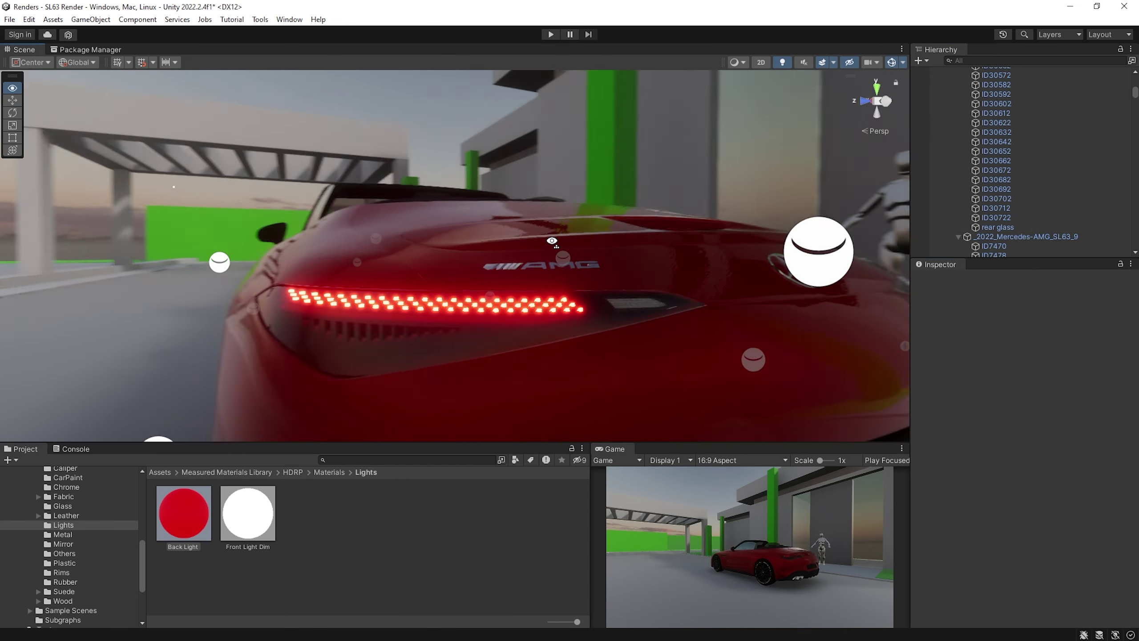
{"action": "key", "text": "ctrl+s"}
- Rename the tail light's glass cover mesh to 'rear glass' and select the tail-light pieces
{"action": "key", "text": "shift+space"}
{"action": "key", "text": "shift+space"}
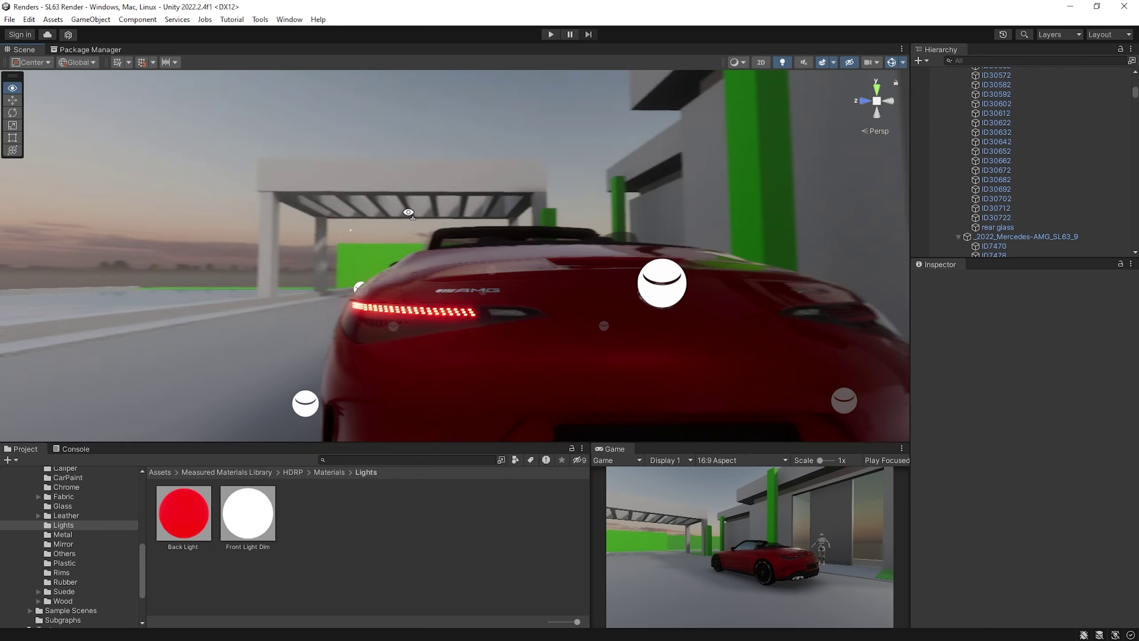
{"action": "scroll", "coordinate": [491, 316], "scroll_direction": "up", "scroll_amount": 5}
{"action": "left_click", "coordinate": [521, 288]}
{"action": "key", "text": "f"}
{"action": "left_click_drag", "start_coordinate": [417, 261], "coordinate": [465, 242], "text": "alt"}
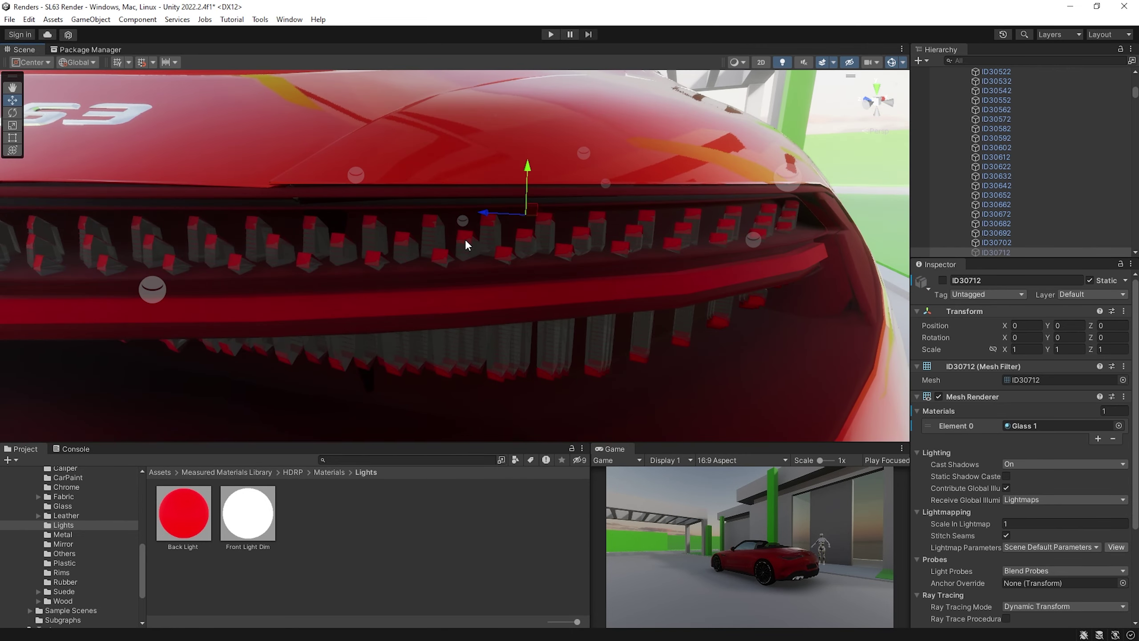
{"action": "left_click", "coordinate": [1058, 279]}
{"action": "type", "text": "rear glass"}
{"action": "left_click", "coordinate": [995, 252]}
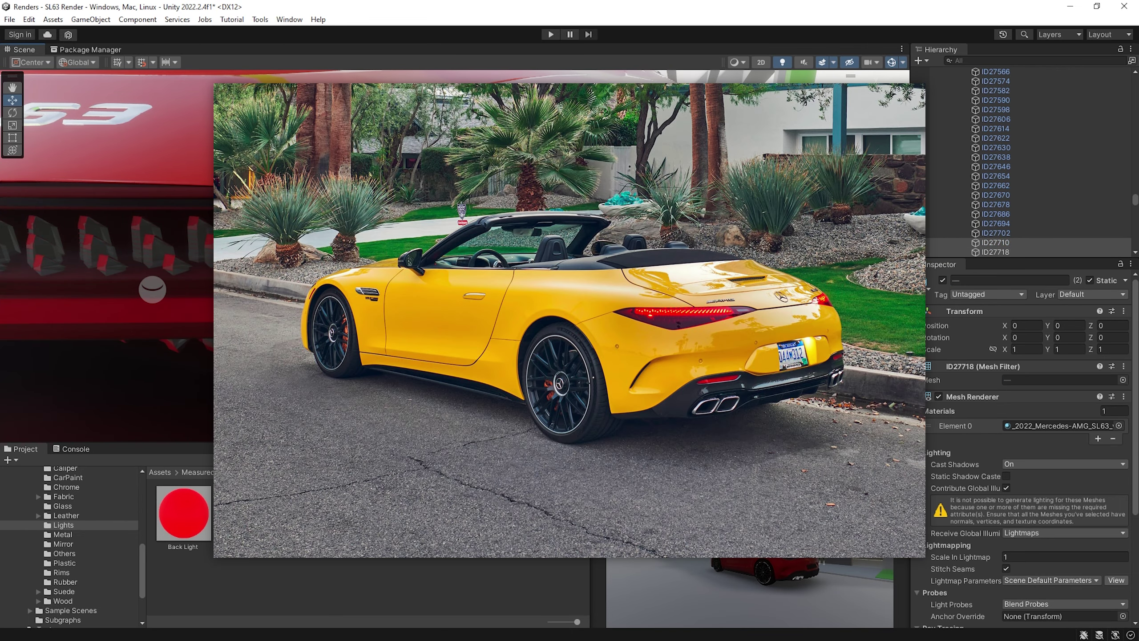
{"action": "left_click_drag", "start_coordinate": [449, 252], "coordinate": [515, 249], "text": "alt"}
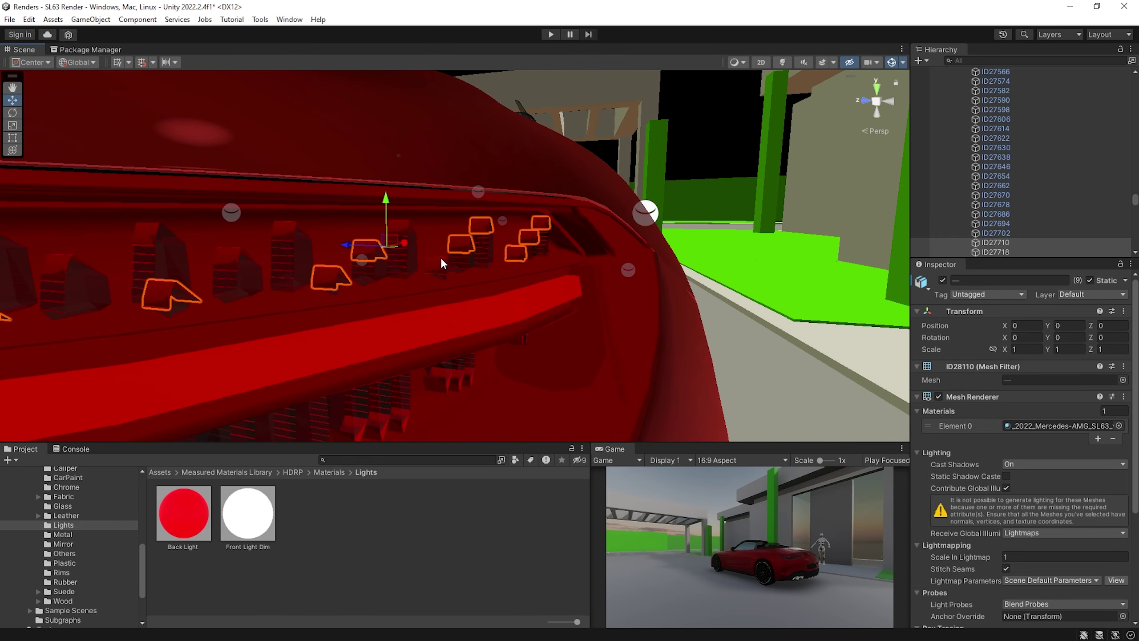
- Apply the Front Light Dim material to the headlight strip and switch the front glass off so it glows
{"action": "left_click_drag", "start_coordinate": [438, 265], "coordinate": [453, 244], "text": "alt"}
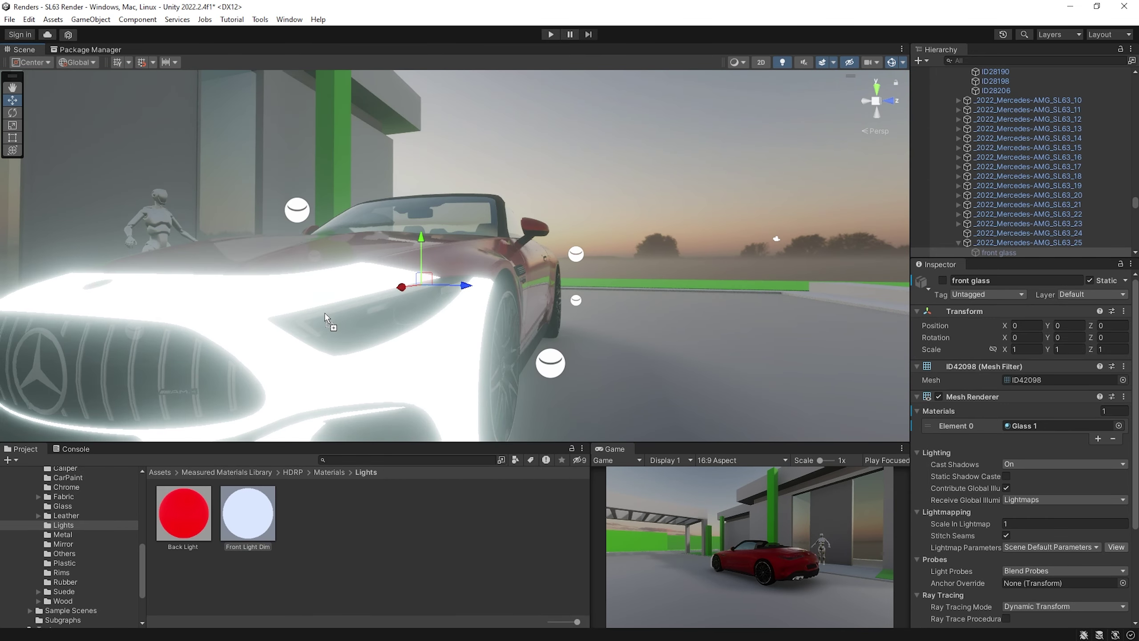
{"action": "left_click_drag", "start_coordinate": [327, 317], "coordinate": [584, 289]}
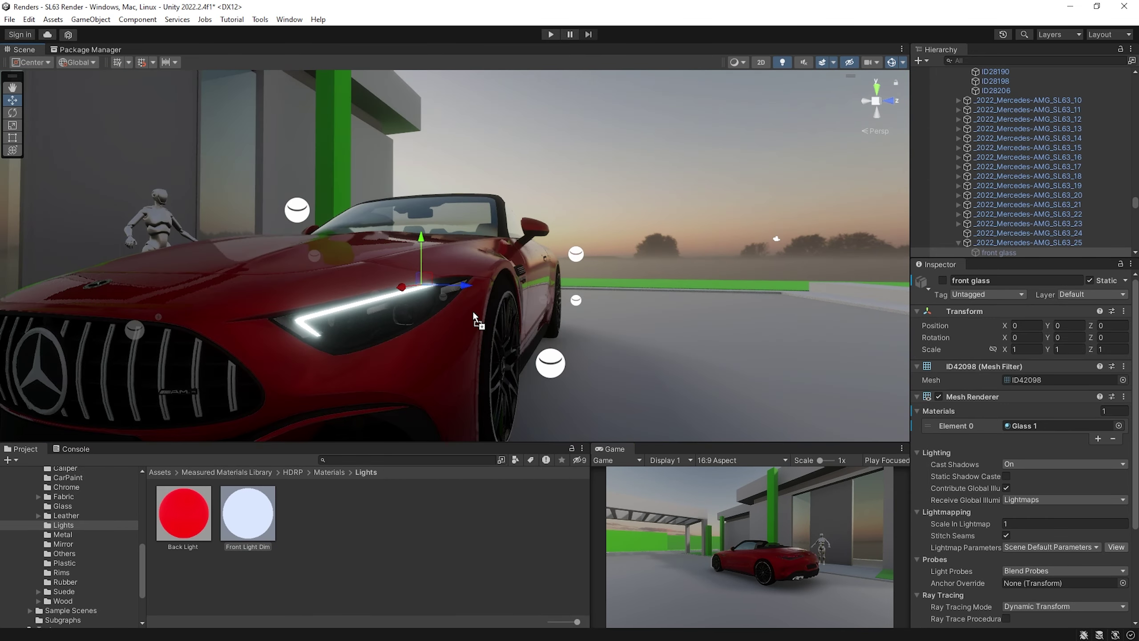
{"action": "left_click_drag", "start_coordinate": [560, 233], "coordinate": [650, 211], "text": "alt"}
{"action": "left_click", "coordinate": [591, 269]}
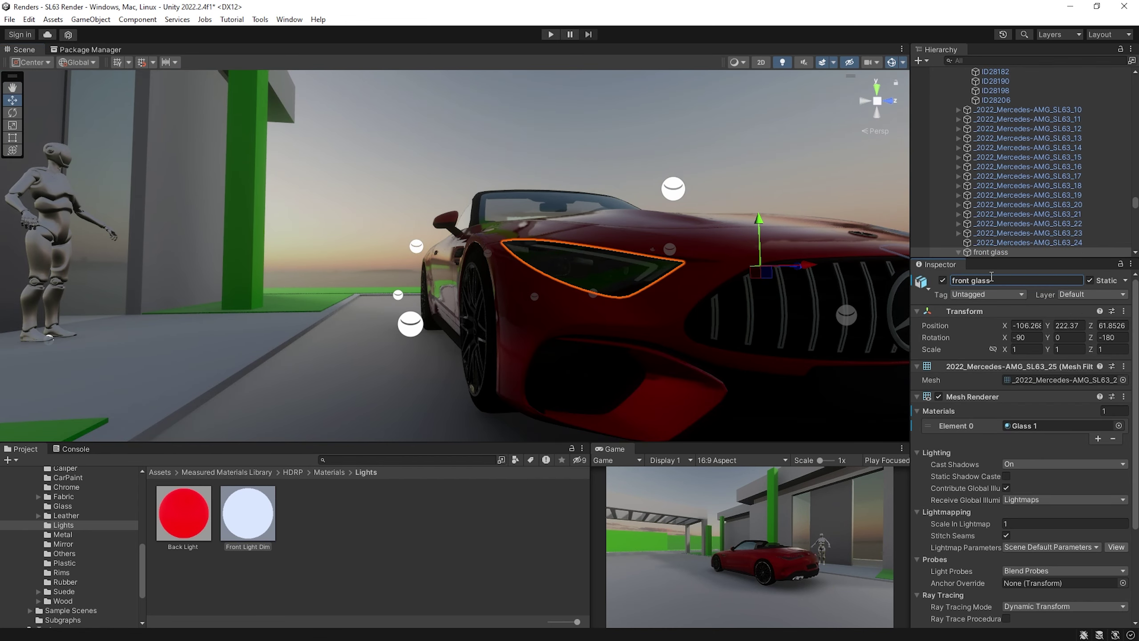
{"action": "left_click", "coordinate": [944, 280]}
{"action": "left_click_drag", "start_coordinate": [493, 270], "coordinate": [406, 328], "text": "alt"}
{"action": "key", "text": "f"}
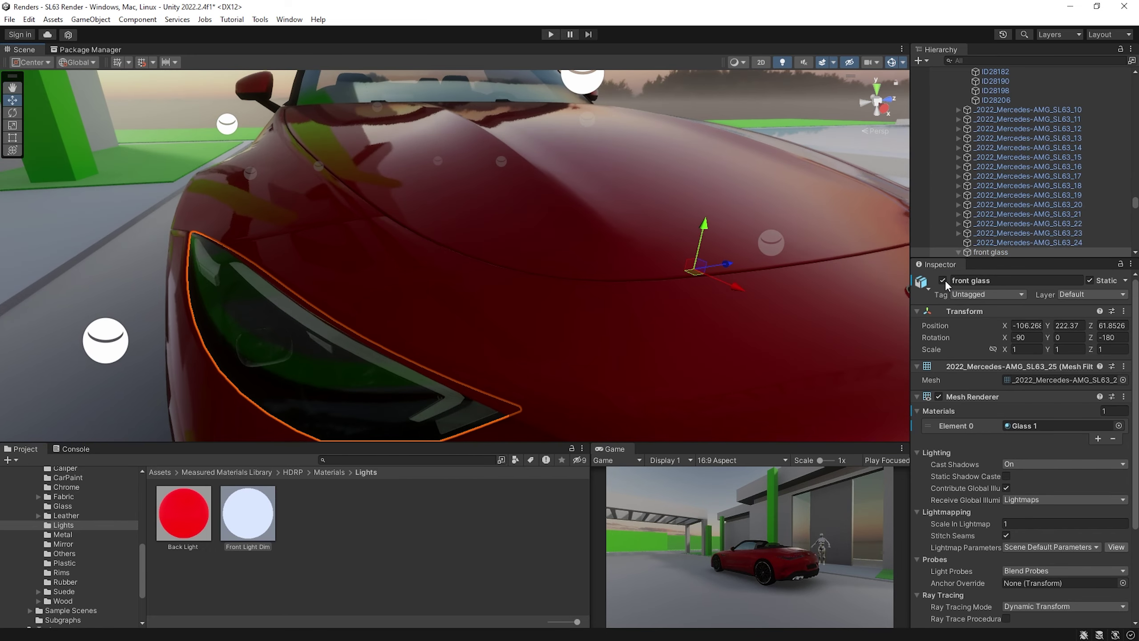
{"action": "left_click", "coordinate": [943, 281]}
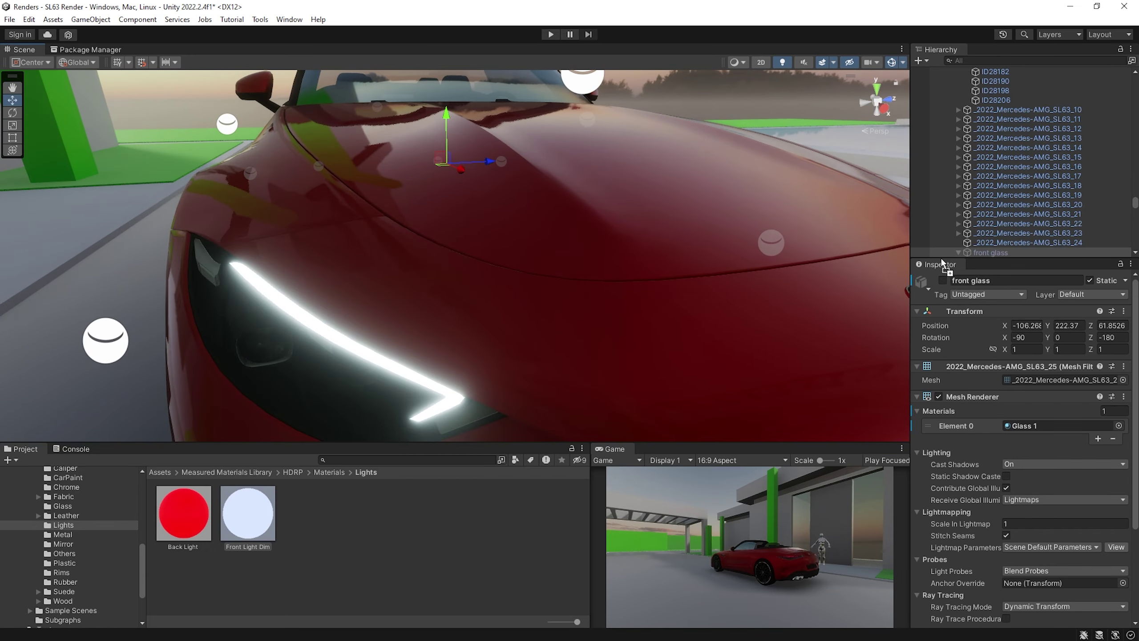
{"action": "scroll", "coordinate": [763, 252], "scroll_direction": "down", "scroll_amount": 5}
- Collapse the car-part list under SL63 and inspect one of its reflection probes
{"action": "left_click", "coordinate": [807, 252]}
{"action": "left_click_drag", "start_coordinate": [807, 251], "coordinate": [890, 251], "text": "alt"}
{"action": "left_click_drag", "start_coordinate": [336, 292], "coordinate": [467, 300], "text": "alt"}
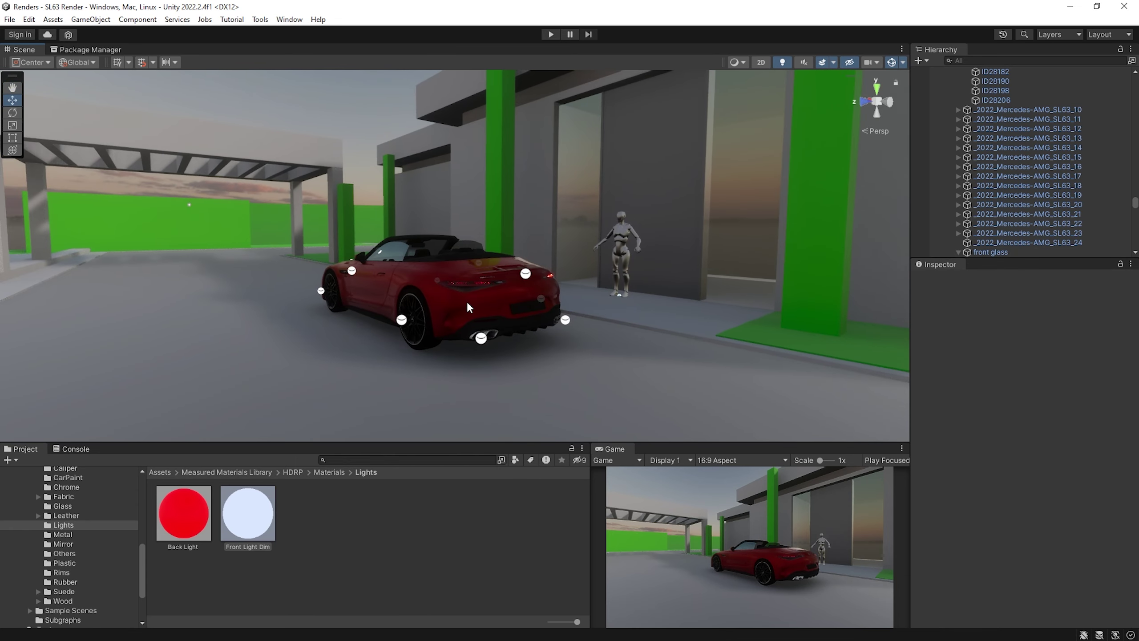
{"action": "scroll", "coordinate": [467, 300], "scroll_direction": "up", "scroll_amount": 4}
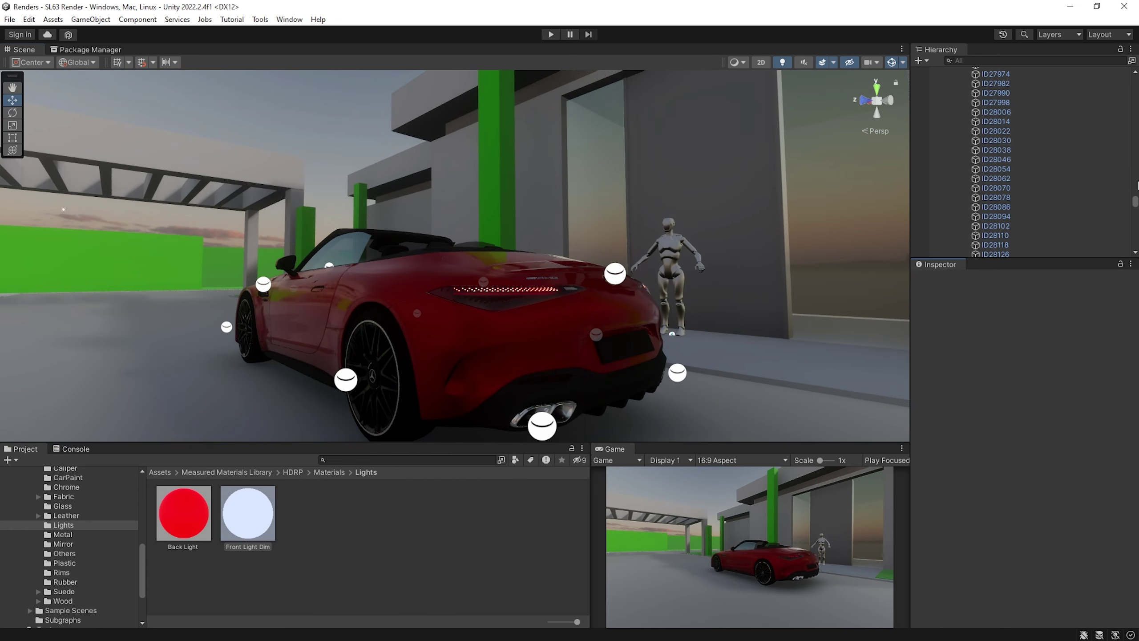
{"action": "left_click", "coordinate": [958, 129]}
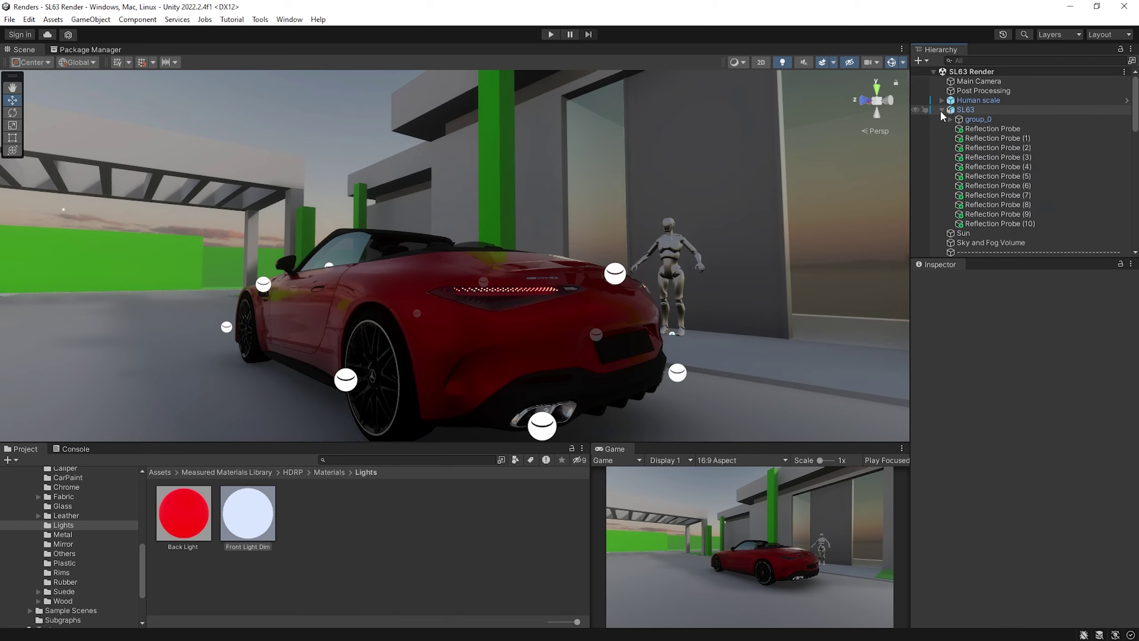
{"action": "left_click", "coordinate": [993, 128]}
{"action": "left_click", "coordinate": [407, 149]}
{"action": "scroll", "coordinate": [407, 149], "scroll_direction": "down", "scroll_amount": 4}
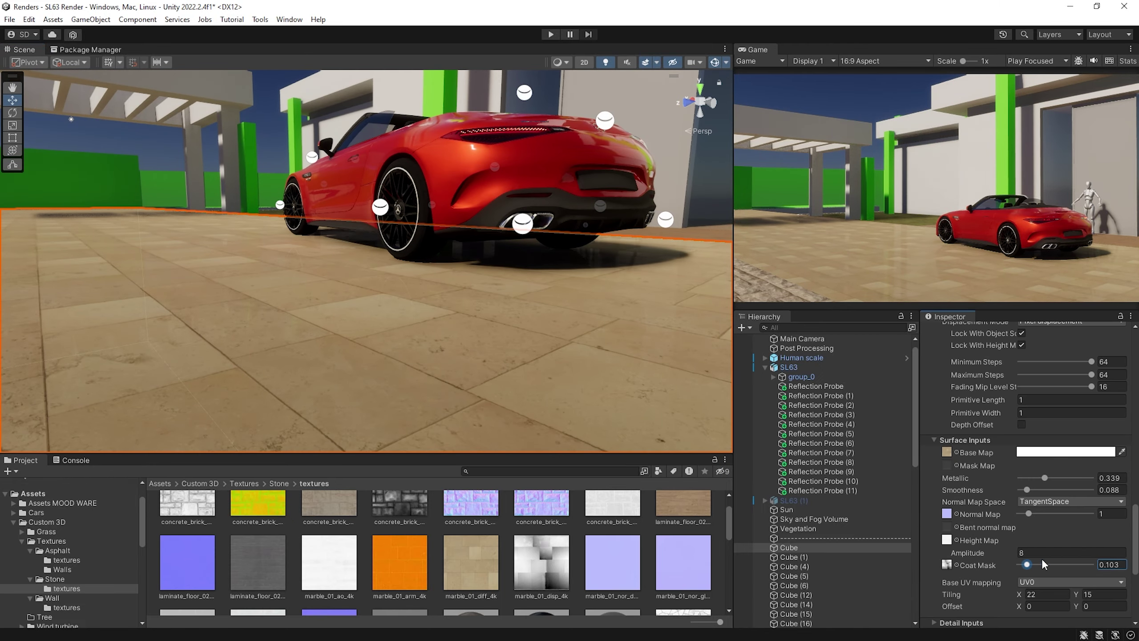
- Raise the floor material's smoothness to 0.247 and swing the view in close to the exhaust tips
{"action": "left_click_drag", "start_coordinate": [990, 491], "coordinate": [1006, 493]}
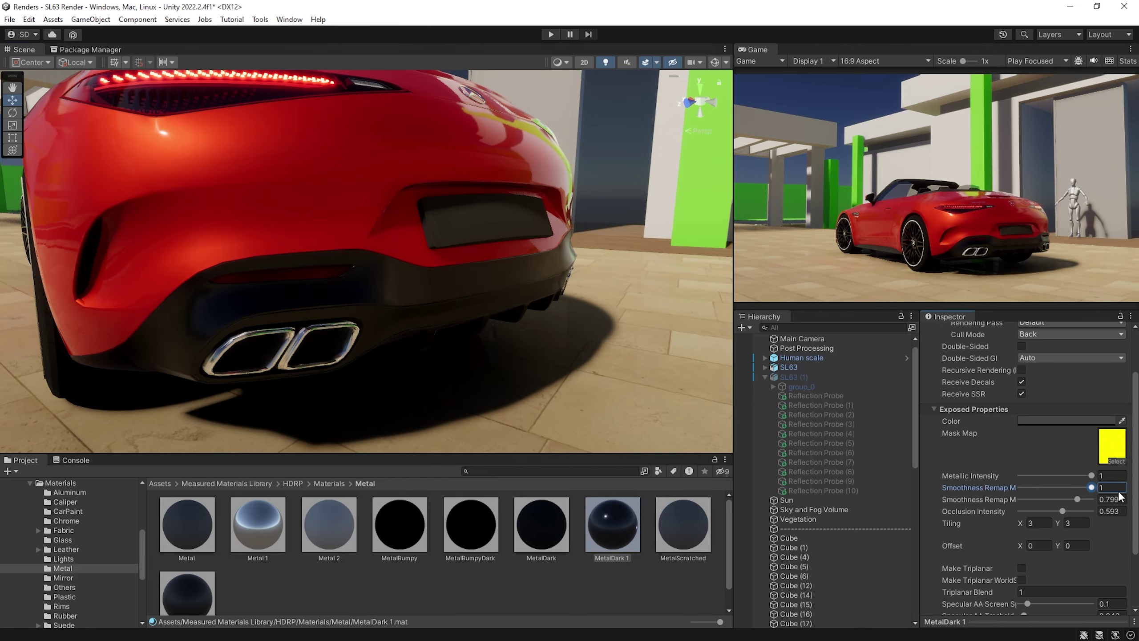
{"action": "left_click_drag", "start_coordinate": [431, 301], "coordinate": [463, 304], "text": "alt"}
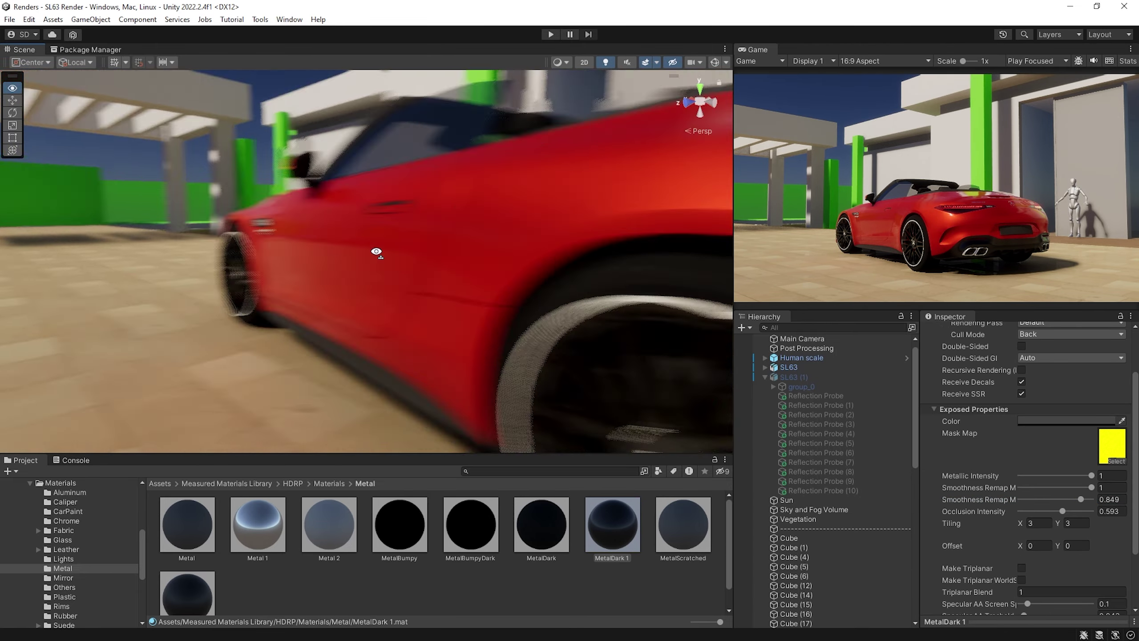
{"action": "left_click_drag", "start_coordinate": [377, 247], "coordinate": [606, 326], "text": "alt"}
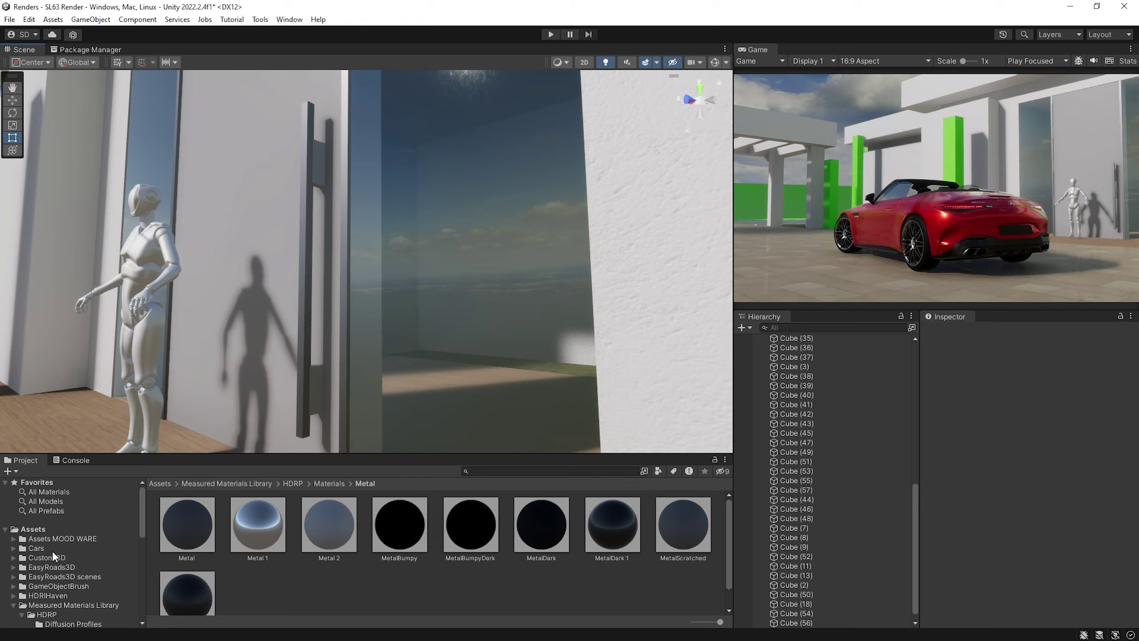
- Apply the stone tile texture from the Stone textures folder to the door panel
{"action": "left_click", "coordinate": [108, 597]}
{"action": "left_click", "coordinate": [66, 624]}
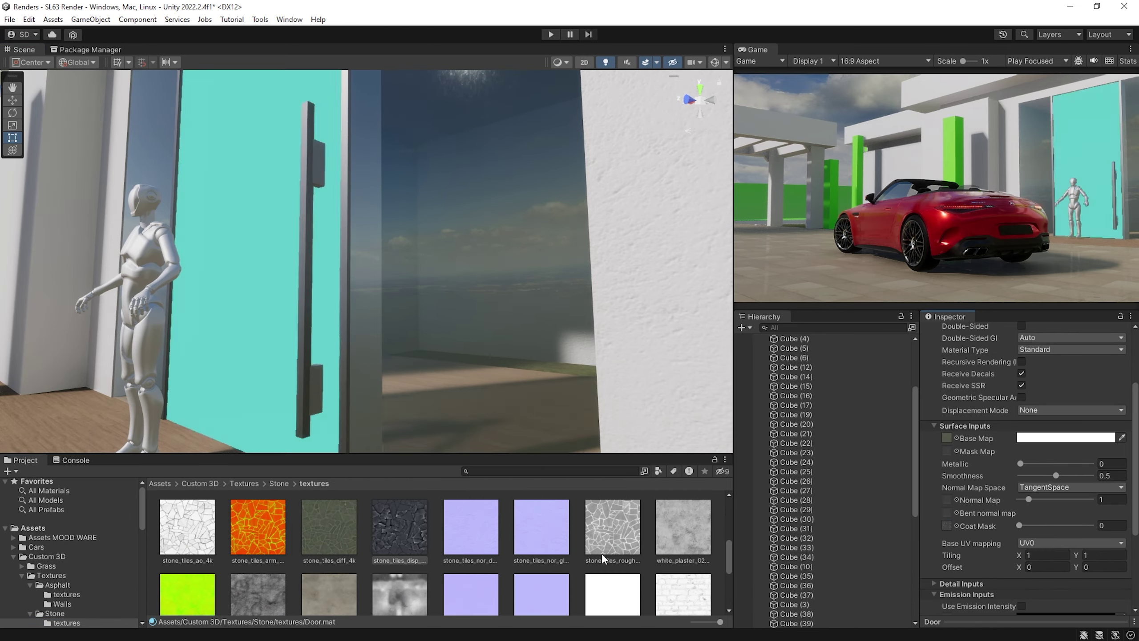
{"action": "left_click_drag", "start_coordinate": [449, 278], "coordinate": [449, 310], "text": "alt"}
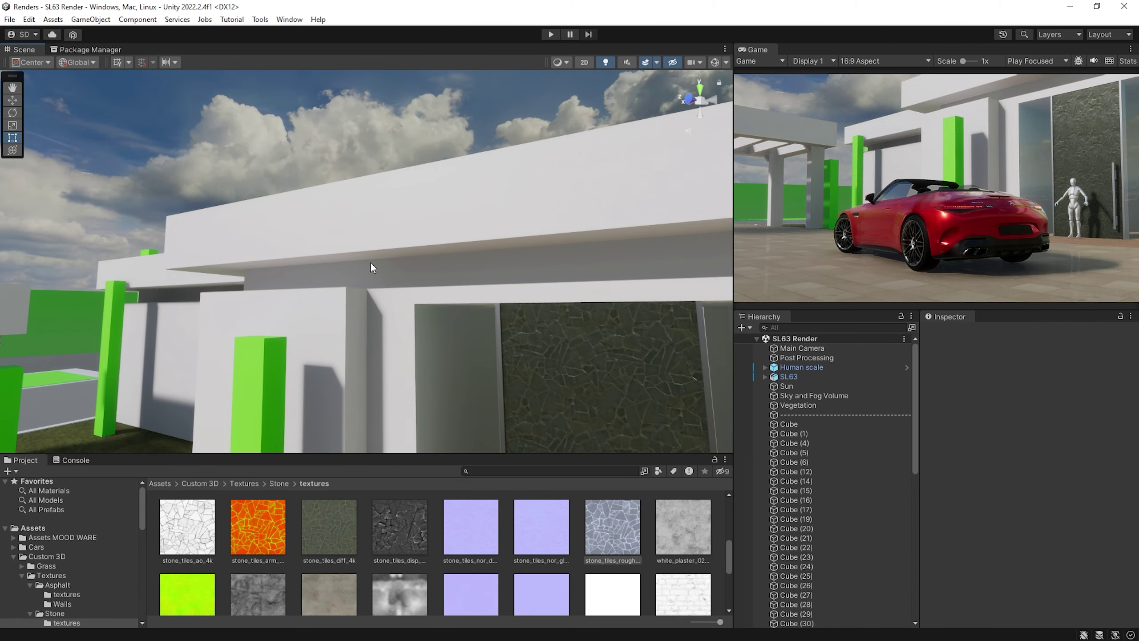
- Rotate the sun to a lower angle to shift the shadows, then save the scene
{"action": "right_click_drag", "start_coordinate": [442, 253], "coordinate": [264, 310]}
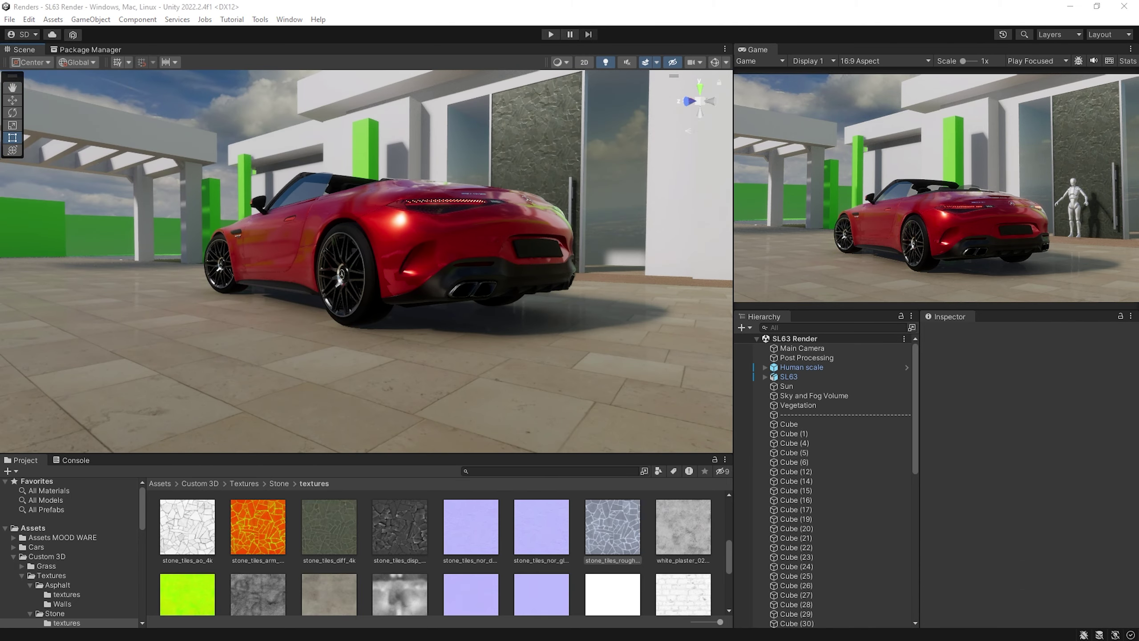
{"action": "right_click_drag", "start_coordinate": [540, 395], "coordinate": [449, 372]}
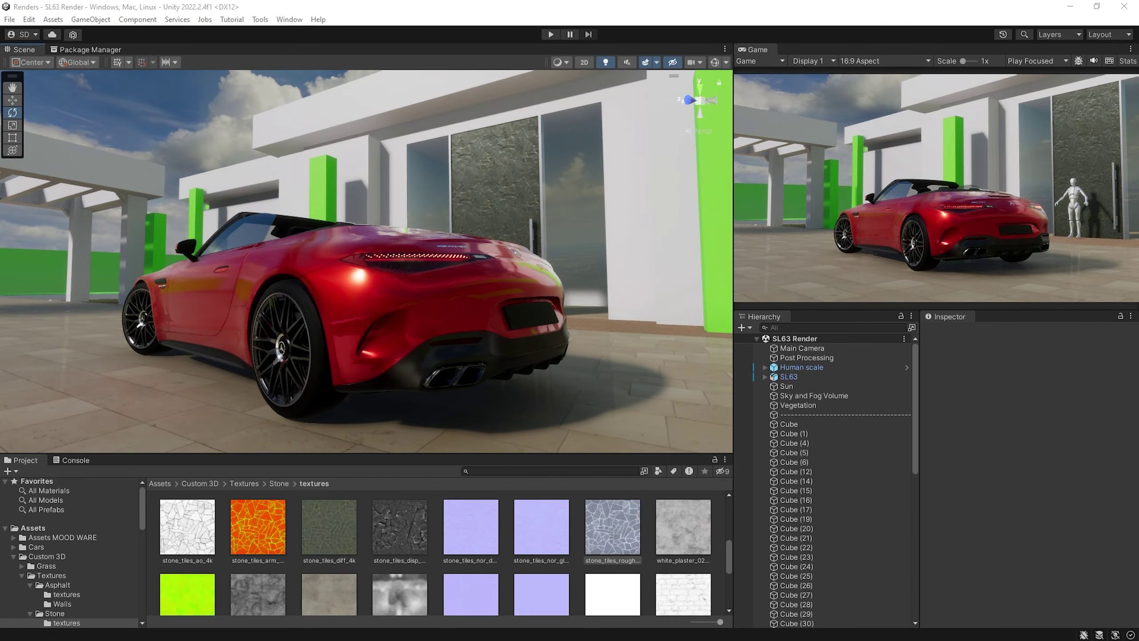
{"action": "right_click_drag", "start_coordinate": [458, 240], "coordinate": [440, 260]}
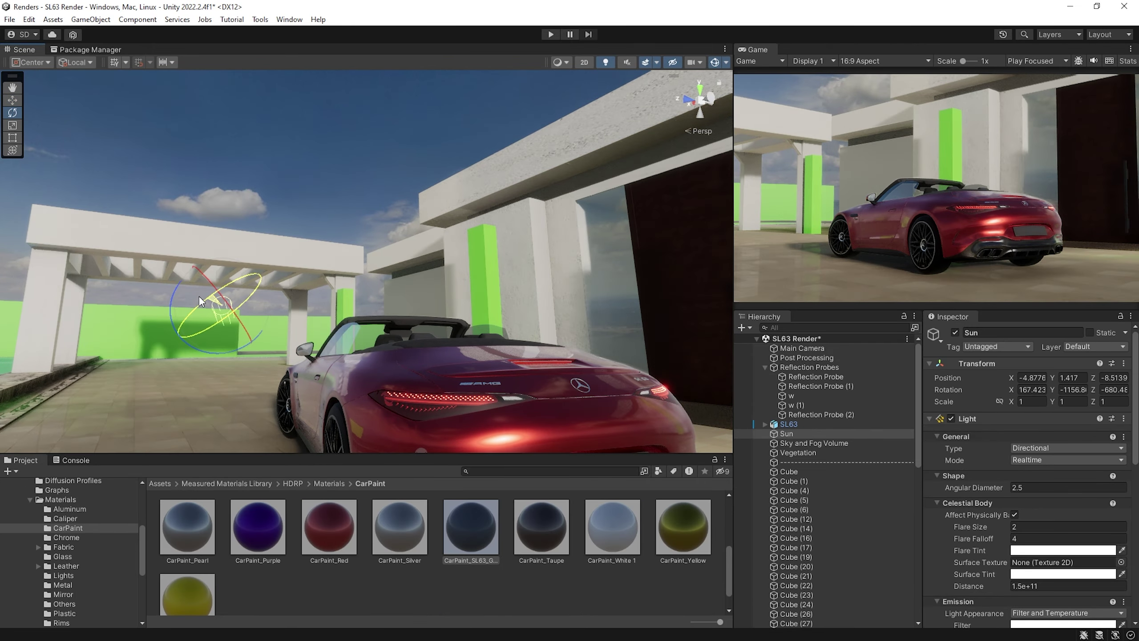
{"action": "left_click_drag", "start_coordinate": [201, 301], "coordinate": [276, 281]}
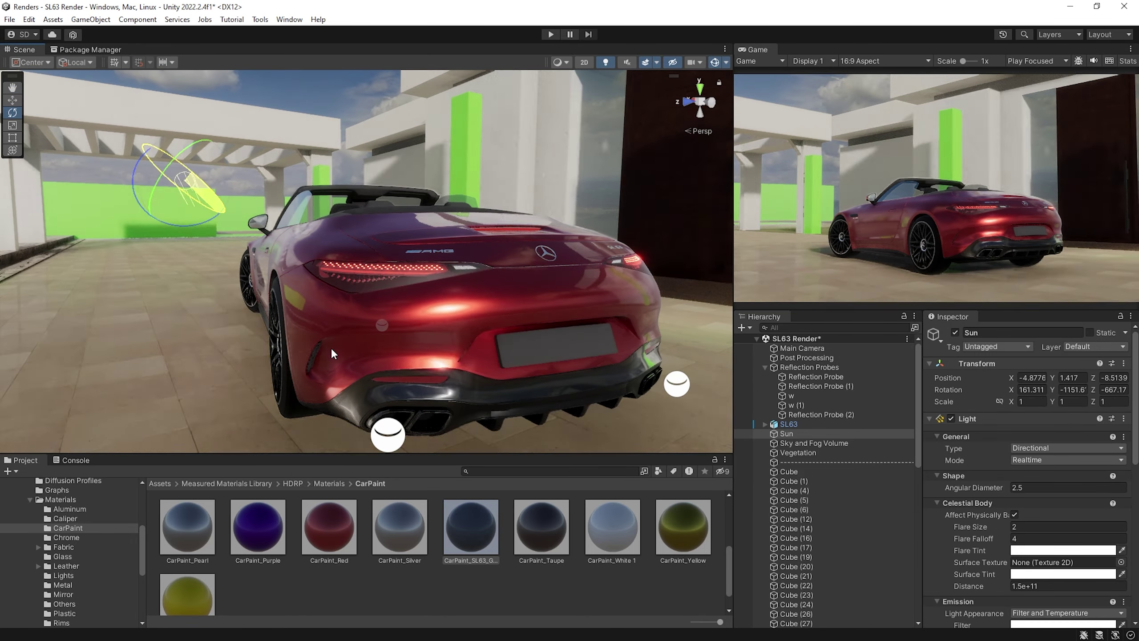
{"action": "left_click_drag", "start_coordinate": [188, 189], "coordinate": [240, 188]}
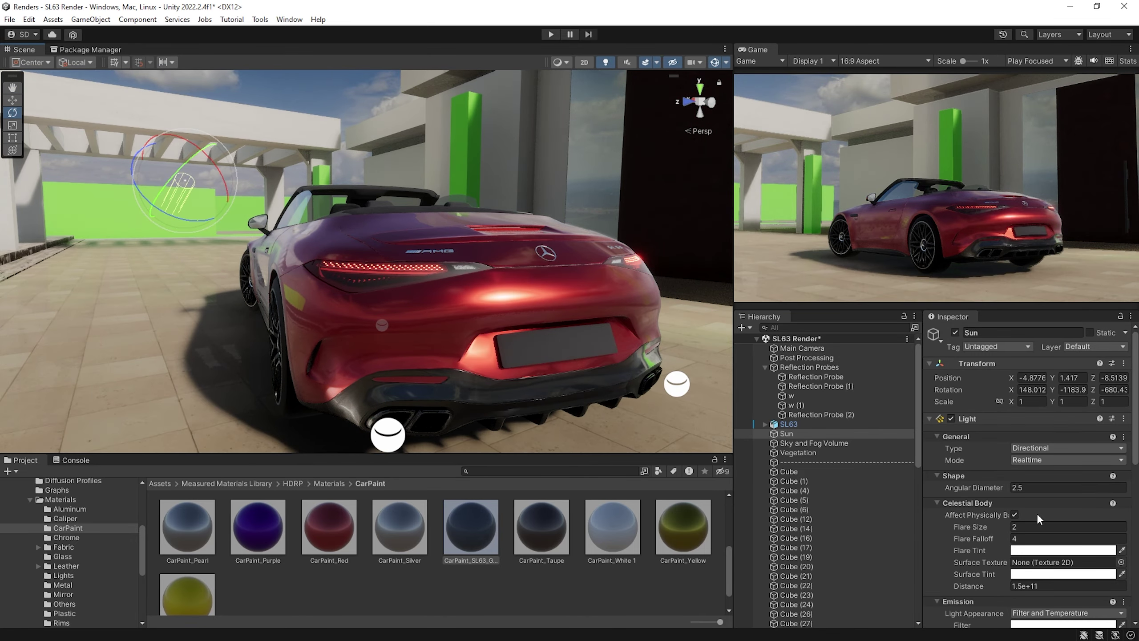
{"action": "scroll", "coordinate": [1063, 538], "scroll_direction": "down", "scroll_amount": 4}
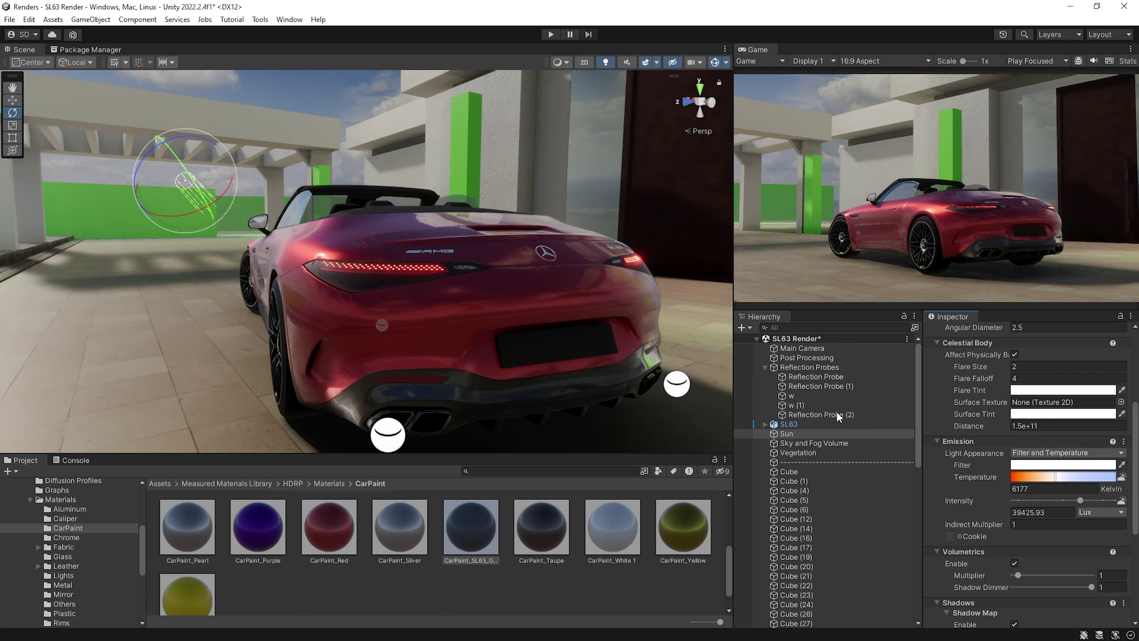
{"action": "key", "text": "ctrl+s"}
- Select the sun again and rotate it further to relight the car
{"action": "left_click_drag", "start_coordinate": [341, 202], "coordinate": [449, 206], "text": "alt"}
{"action": "left_click", "coordinate": [508, 280]}
{"action": "left_click", "coordinate": [188, 179]}
{"action": "left_click_drag", "start_coordinate": [197, 189], "coordinate": [315, 135]}
{"action": "left_click", "coordinate": [408, 111]}
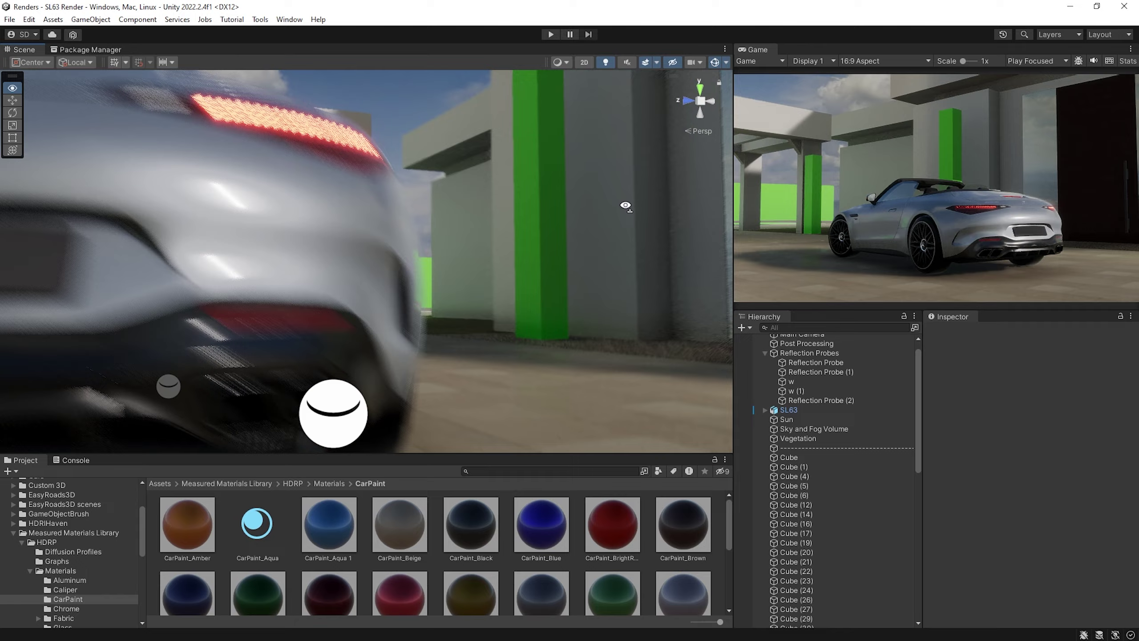
- Try enabling path tracing, then undo it and collapse its settings
{"action": "left_click_drag", "start_coordinate": [623, 204], "coordinate": [402, 257], "text": "alt"}
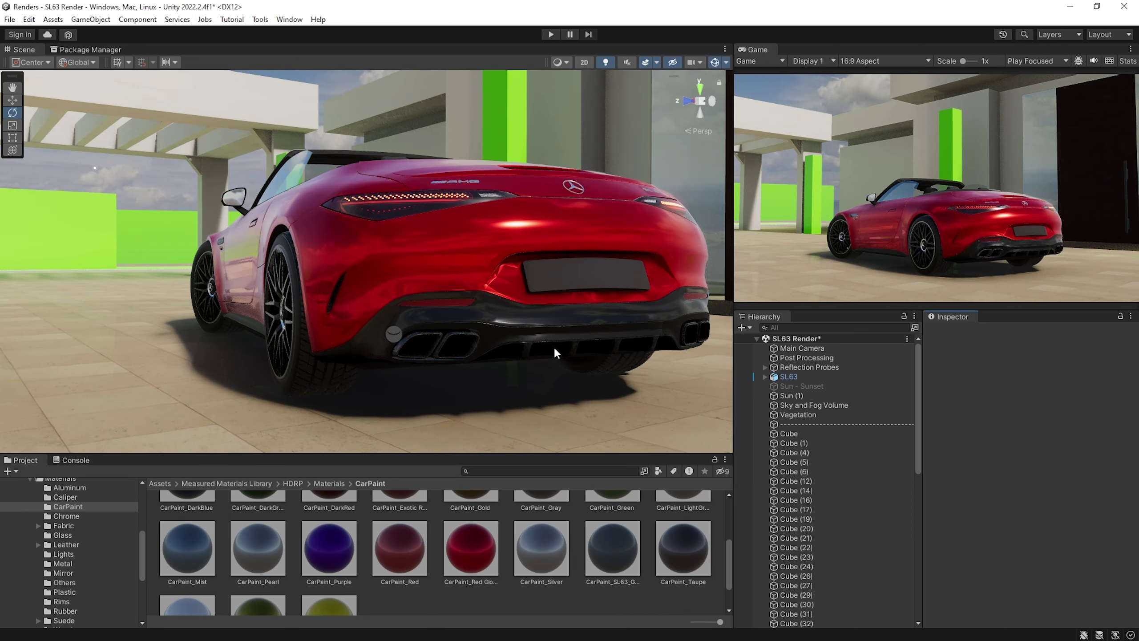
{"action": "left_click_drag", "start_coordinate": [556, 353], "coordinate": [515, 250], "text": "alt"}
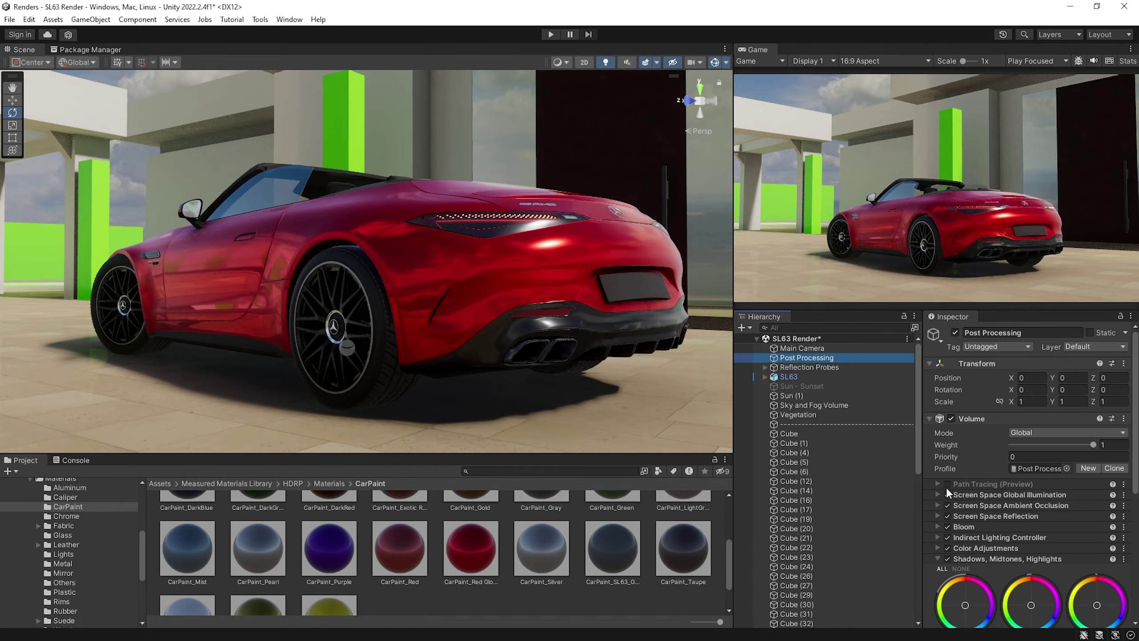
{"action": "left_click", "coordinate": [947, 484]}
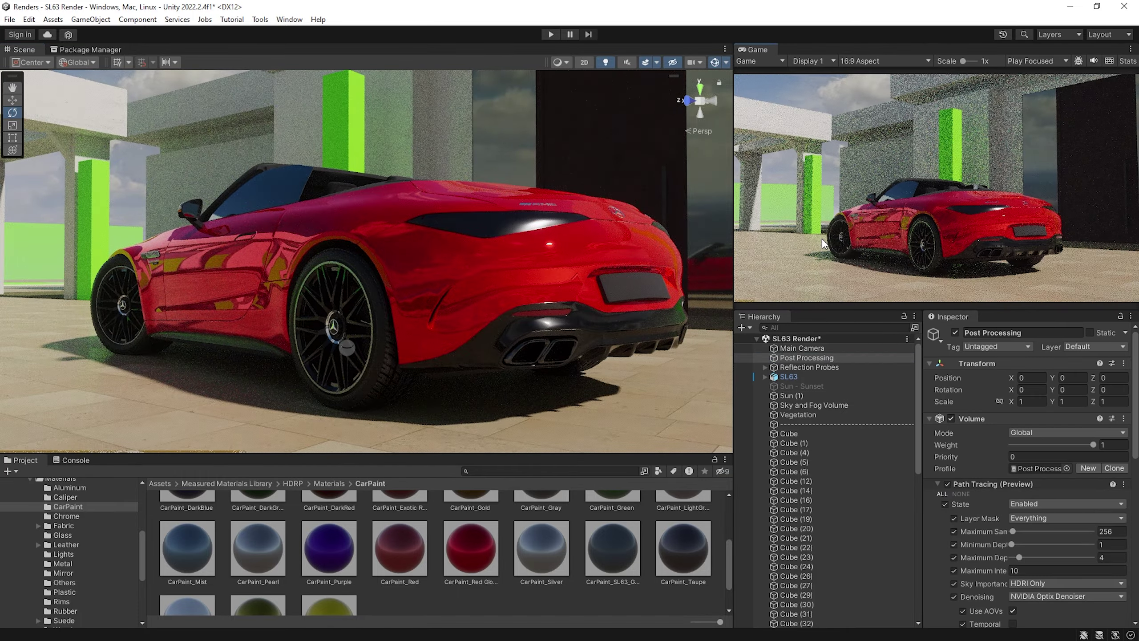
{"action": "left_click_drag", "start_coordinate": [673, 243], "coordinate": [425, 246], "text": "alt"}
{"action": "key", "text": "ctrl+z"}
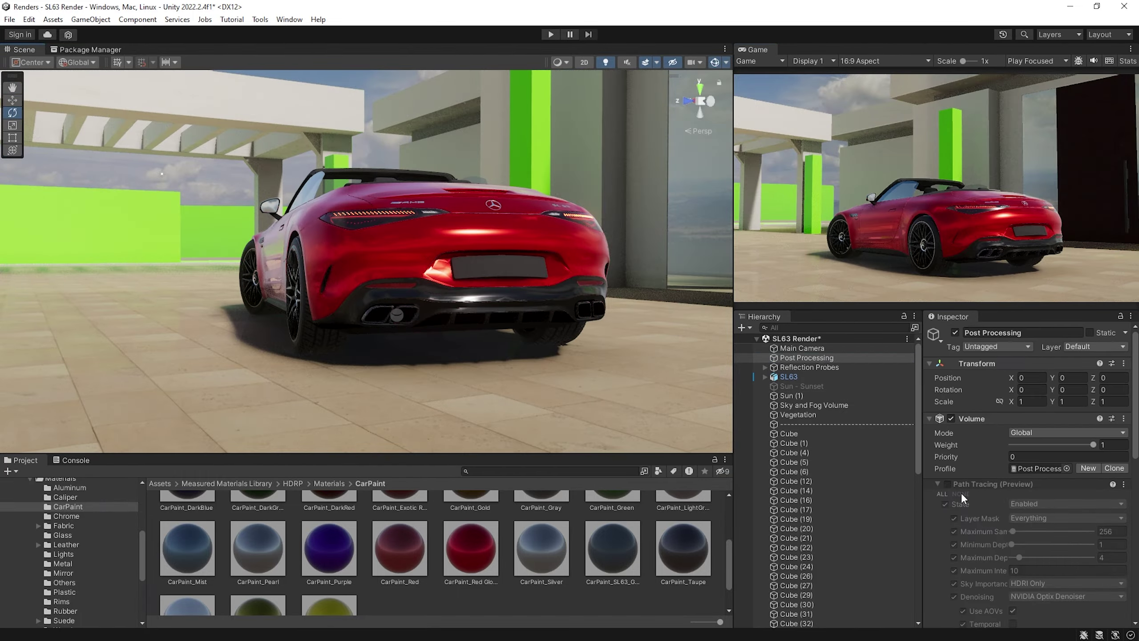
{"action": "left_click", "coordinate": [965, 485]}
- Experiment with the Color Adjustments override's contrast, then undo the change
{"action": "left_click", "coordinate": [956, 558]}
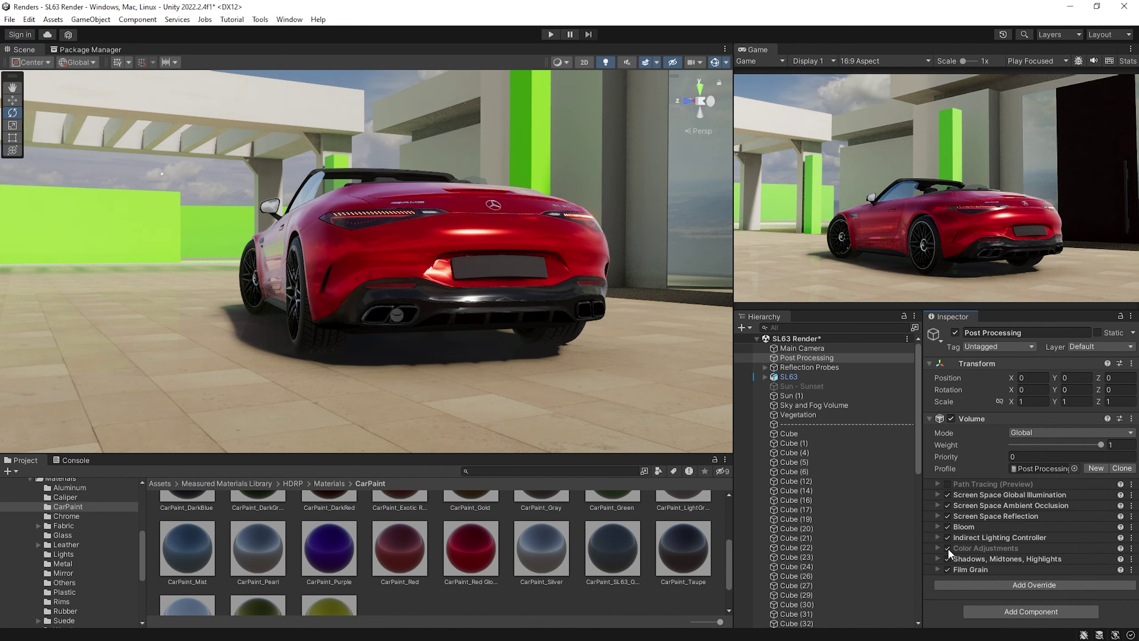
{"action": "left_click", "coordinate": [948, 548]}
{"action": "left_click", "coordinate": [948, 549]}
{"action": "left_click", "coordinate": [973, 548]}
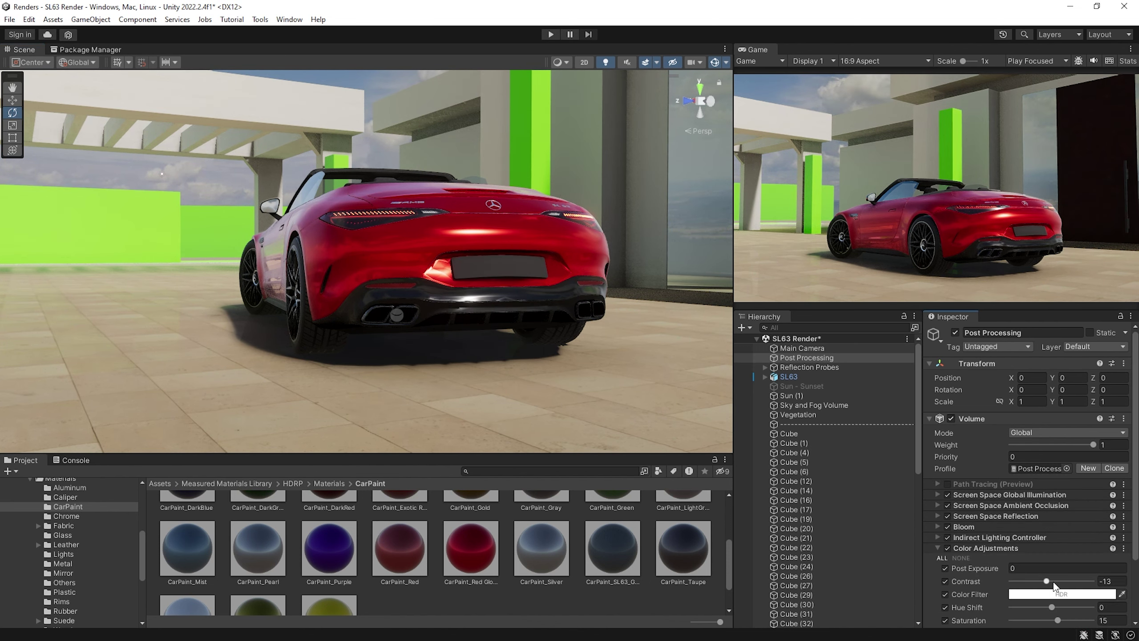
{"action": "left_click_drag", "start_coordinate": [1051, 582], "coordinate": [1056, 582]}
{"action": "key", "text": "ctrl+z"}
{"action": "key", "text": "ctrl+z"}
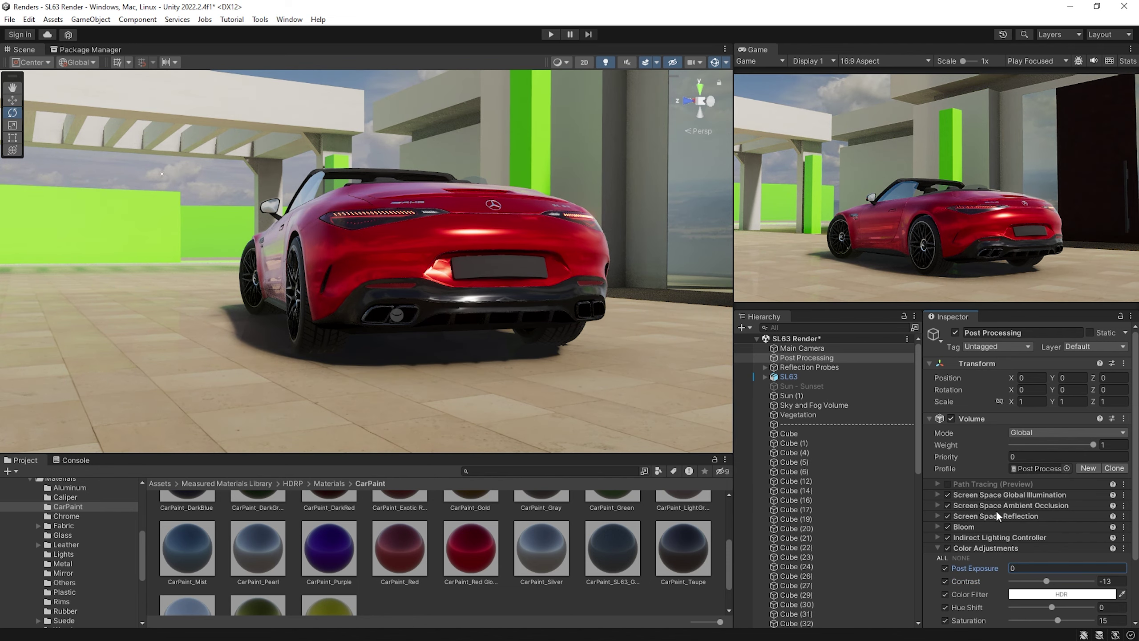
{"action": "left_click", "coordinate": [986, 547]}
- Review the Shadows, Midtones, Highlights colour wheels and save the scene
{"action": "left_click", "coordinate": [982, 558]}
{"action": "scroll", "coordinate": [998, 577], "scroll_direction": "down", "scroll_amount": 5}
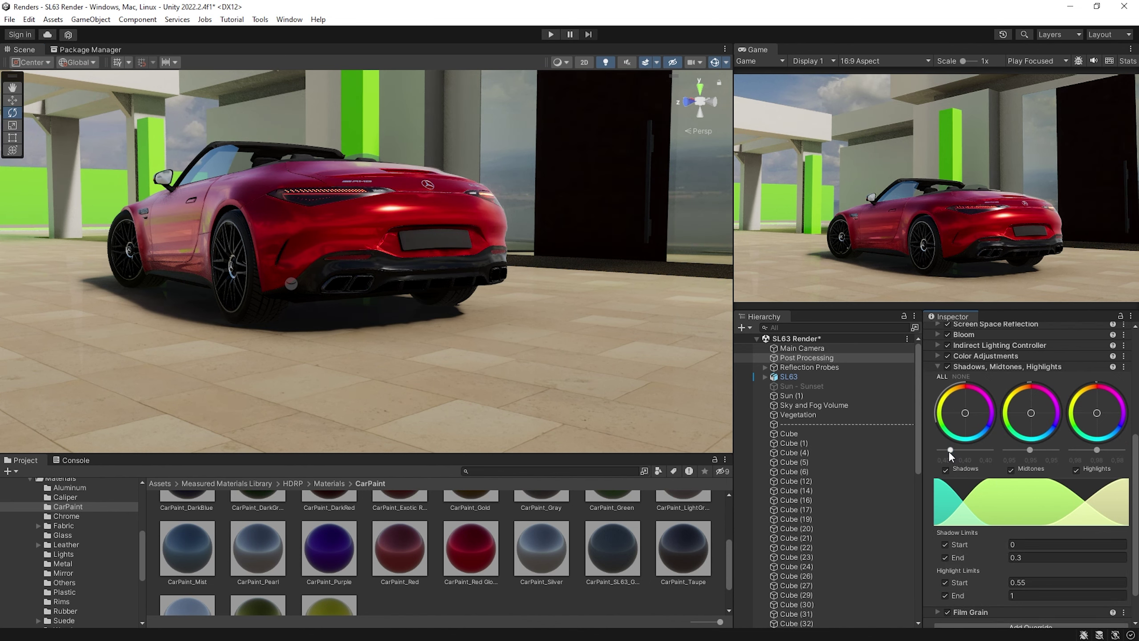
{"action": "key", "text": "ctrl+s"}
{"action": "left_click", "coordinate": [976, 368]}
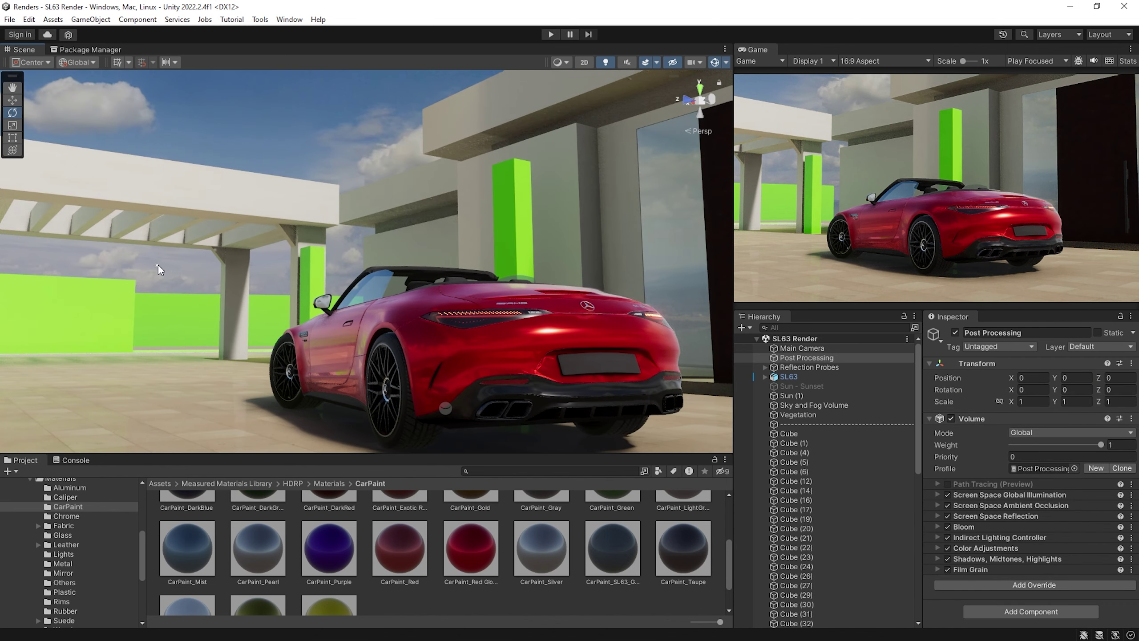
- Select the sun light and rotate it to a new angle
{"action": "left_click", "coordinate": [158, 265]}
{"action": "key", "text": "x"}
{"action": "left_click_drag", "start_coordinate": [160, 271], "coordinate": [175, 224]}
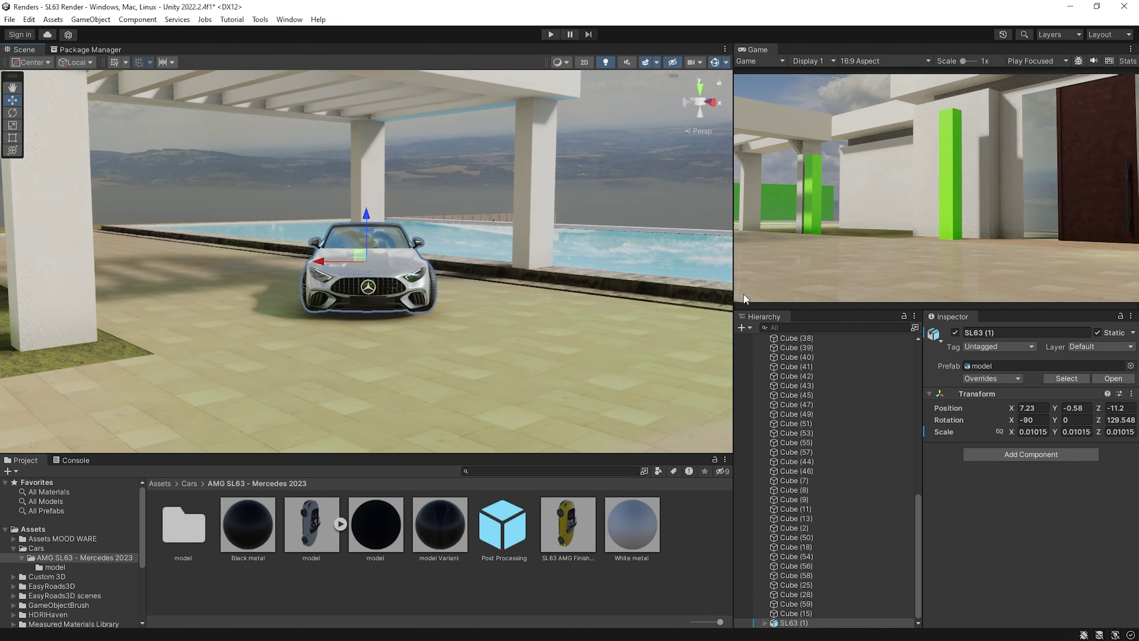
- Expand the Reflection Probes group and toggle the probes
{"action": "left_click", "coordinate": [764, 367]}
{"action": "left_click", "coordinate": [809, 367]}
{"action": "left_click", "coordinate": [956, 332]}
- Select the silver SL63 (1) and move it to X 10.075, Z -10.655 on the terrace
{"action": "left_click_drag", "start_coordinate": [547, 298], "coordinate": [492, 257], "text": "alt"}
{"action": "left_click", "coordinate": [492, 256]}
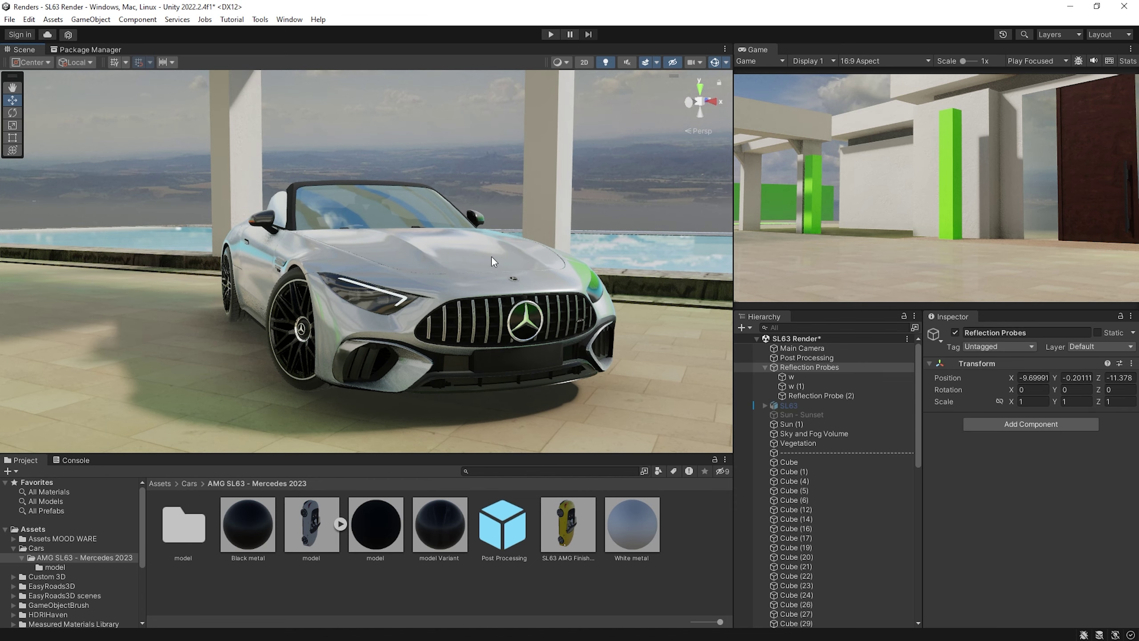
{"action": "left_click", "coordinate": [492, 257]}
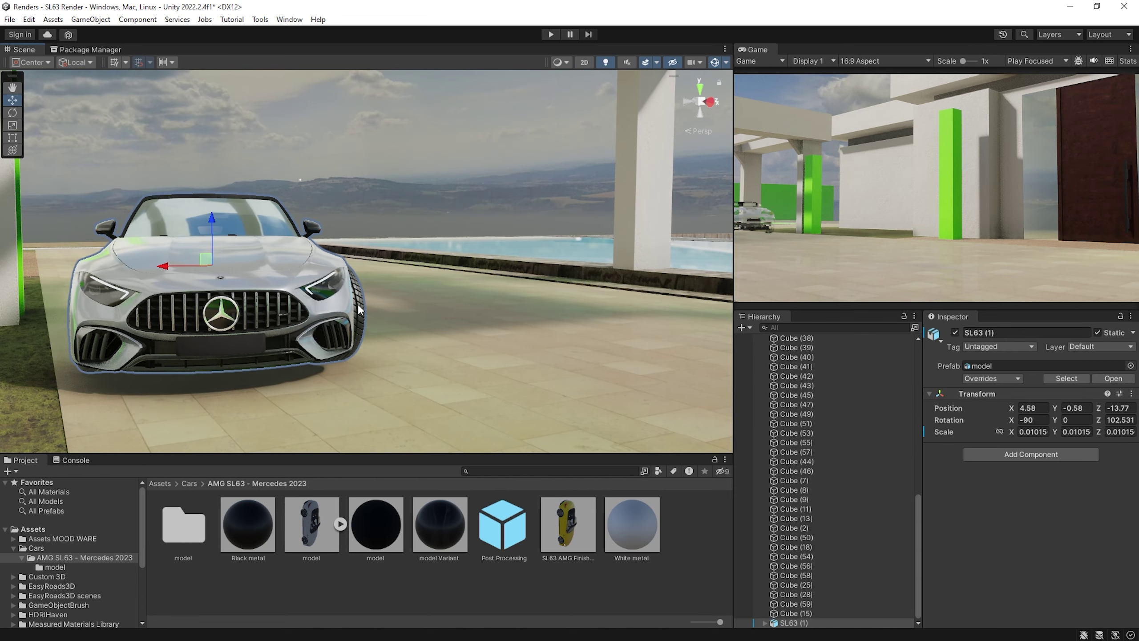
{"action": "left_click_drag", "start_coordinate": [359, 309], "coordinate": [448, 265], "text": "alt"}
{"action": "scroll", "coordinate": [478, 295], "scroll_direction": "down", "scroll_amount": 5}
- Rotate SL63 (1) to 136.098 on Z so it faces forward by the pool
{"action": "left_click", "coordinate": [449, 265]}
{"action": "key", "text": "e"}
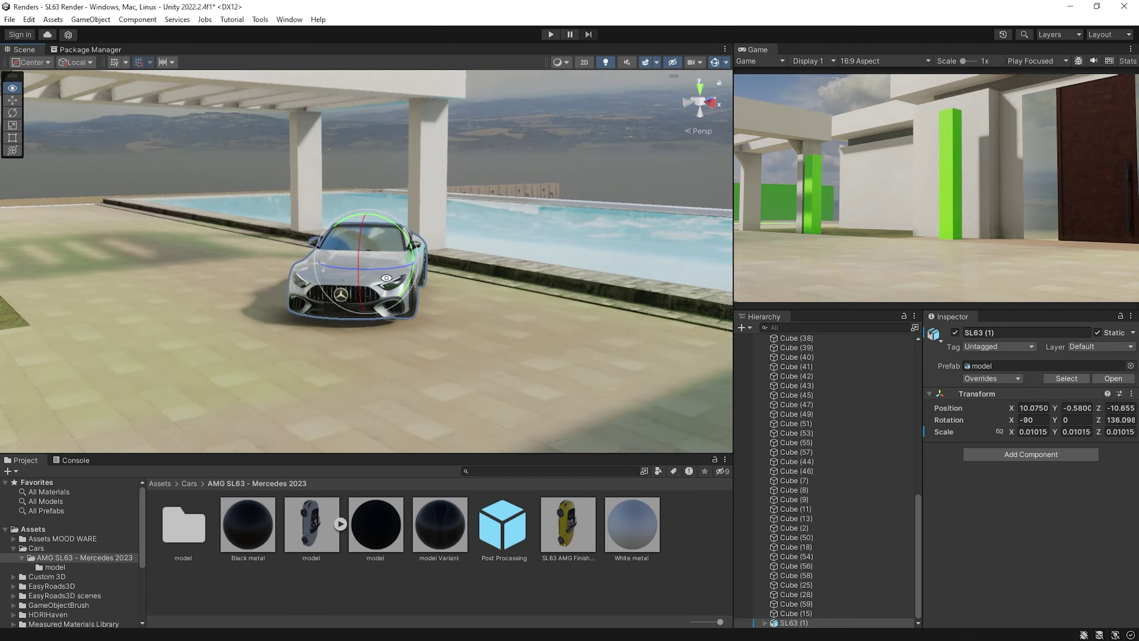
{"action": "scroll", "coordinate": [448, 265], "scroll_direction": "down", "scroll_amount": 5}
{"action": "scroll", "coordinate": [450, 267], "scroll_direction": "up", "scroll_amount": 8}
{"action": "scroll", "coordinate": [450, 267], "scroll_direction": "down", "scroll_amount": 3}
{"action": "left_click", "coordinate": [490, 202]}
{"action": "left_click_drag", "start_coordinate": [489, 202], "coordinate": [600, 204], "text": "alt"}
{"action": "left_click", "coordinate": [803, 402]}
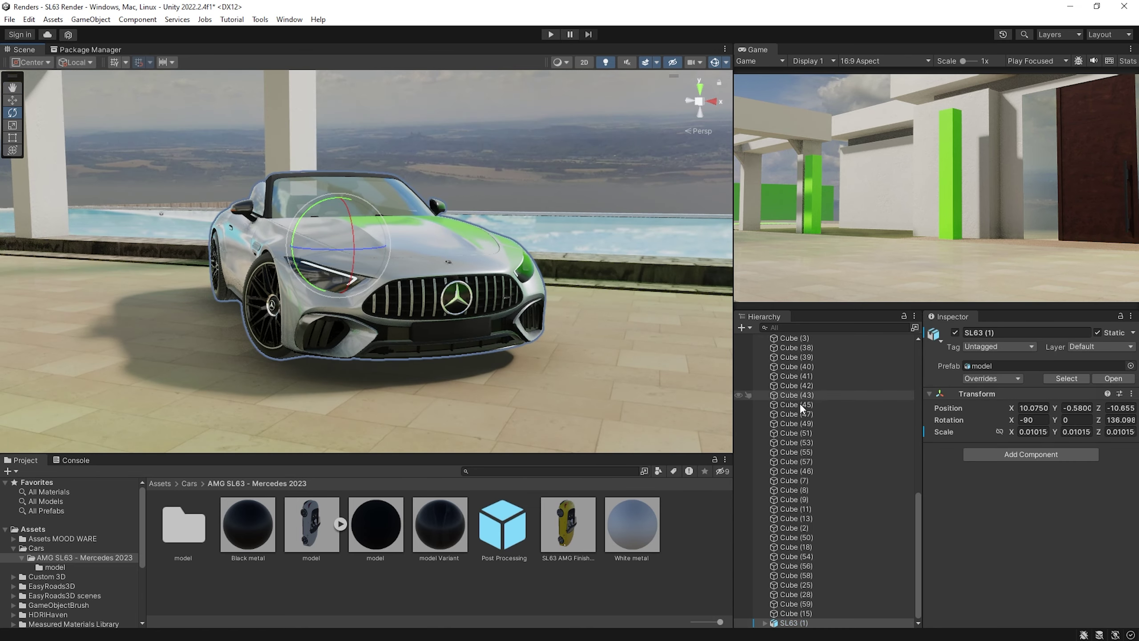
- Toggle the reflection probes off and back on to compare the reflections
{"action": "scroll", "coordinate": [808, 404], "scroll_direction": "up", "scroll_amount": 10}
{"action": "left_click", "coordinate": [809, 368]}
{"action": "left_click", "coordinate": [955, 333]}
{"action": "left_click", "coordinate": [955, 333]}
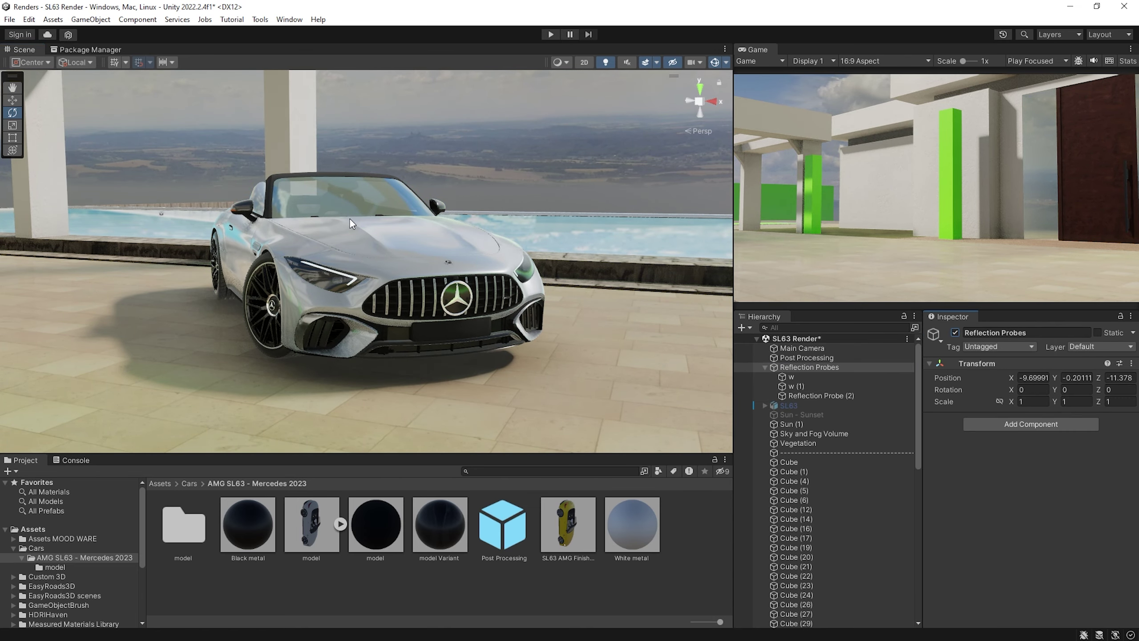
{"action": "left_click_drag", "start_coordinate": [351, 223], "coordinate": [511, 199], "text": "alt"}
{"action": "left_click", "coordinate": [512, 199]}
{"action": "scroll", "coordinate": [64, 551], "scroll_direction": "down", "scroll_amount": 4}
- Open the CarPaint_Aqua 2 material from the Materials/CarPaint folder
{"action": "left_click", "coordinate": [13, 516]}
{"action": "left_click", "coordinate": [46, 525]}
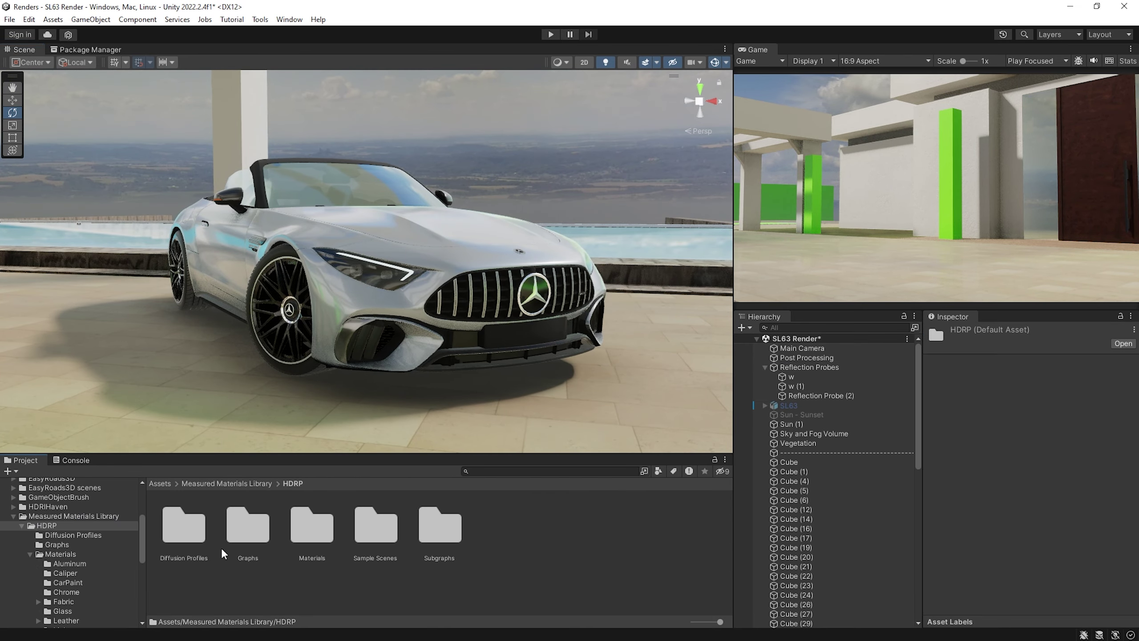
{"action": "left_click", "coordinate": [57, 535]}
{"action": "left_click", "coordinate": [30, 553]}
{"action": "left_click", "coordinate": [68, 582]}
{"action": "left_click", "coordinate": [330, 524]}
- Raise the paint smoothness to about 0.77 and lower the coat IOR to about 1.8
{"action": "left_click", "coordinate": [1025, 486]}
{"action": "left_click_drag", "start_coordinate": [1049, 485], "coordinate": [1075, 486]}
{"action": "left_click", "coordinate": [1074, 497]}
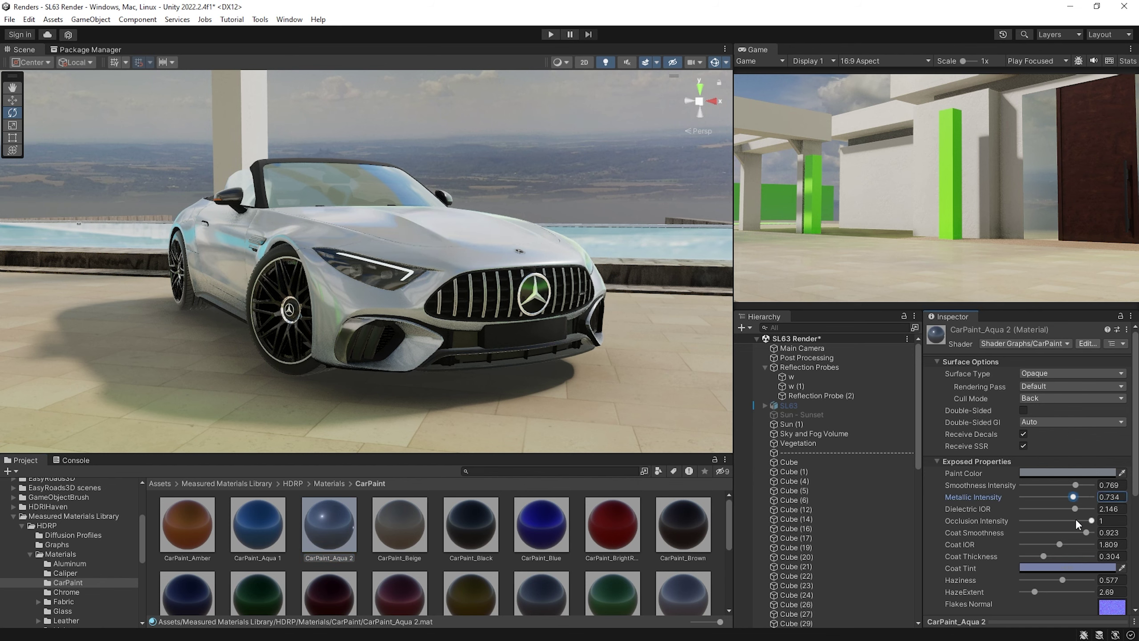
{"action": "left_click", "coordinate": [1085, 532]}
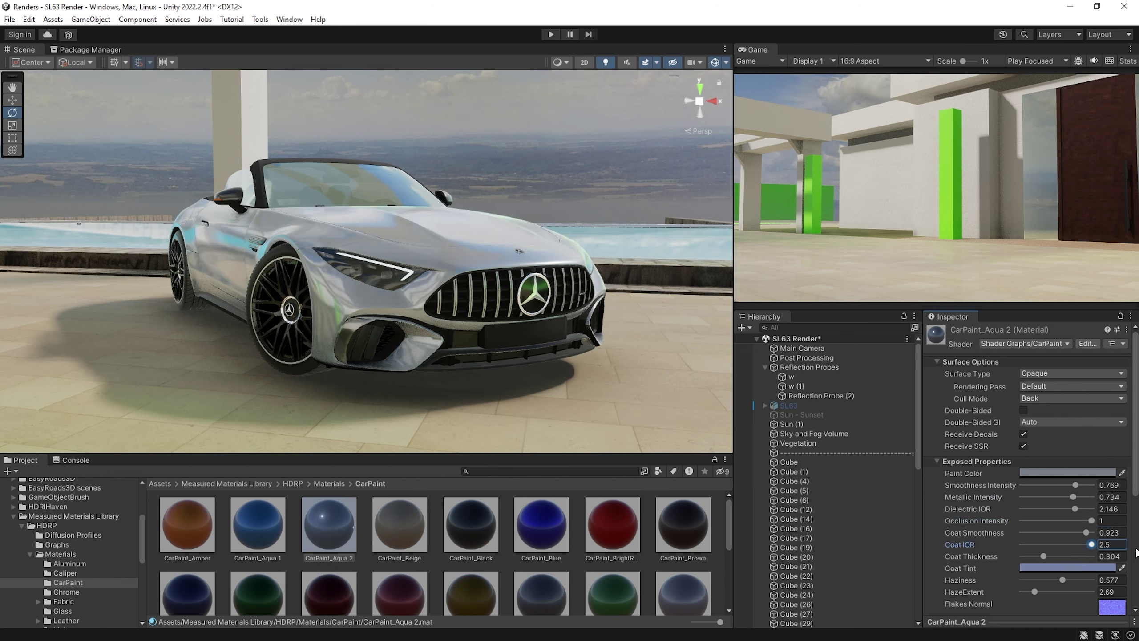
{"action": "left_click_drag", "start_coordinate": [1137, 551], "coordinate": [1077, 581]}
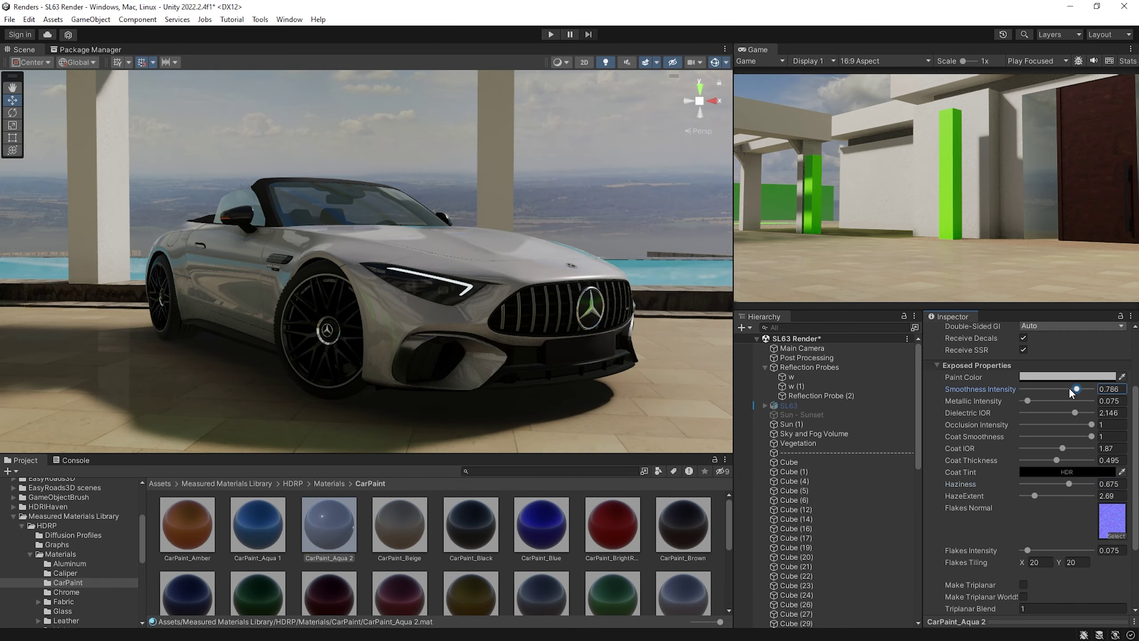
{"action": "mouse_move", "coordinate": [1027, 401]}
{"action": "left_mouse_down"}
{"action": "mouse_move", "coordinate": [1055, 398]}
{"action": "mouse_move", "coordinate": [1045, 400]}
{"action": "left_mouse_up"}
{"action": "mouse_move", "coordinate": [430, 278]}
{"action": "left_mouse_down", "text": "alt"}
{"action": "mouse_move", "coordinate": [397, 275]}
{"action": "mouse_move", "coordinate": [415, 285]}
{"action": "left_mouse_up", "text": "alt"}
{"action": "key", "text": "ctrl+z"}
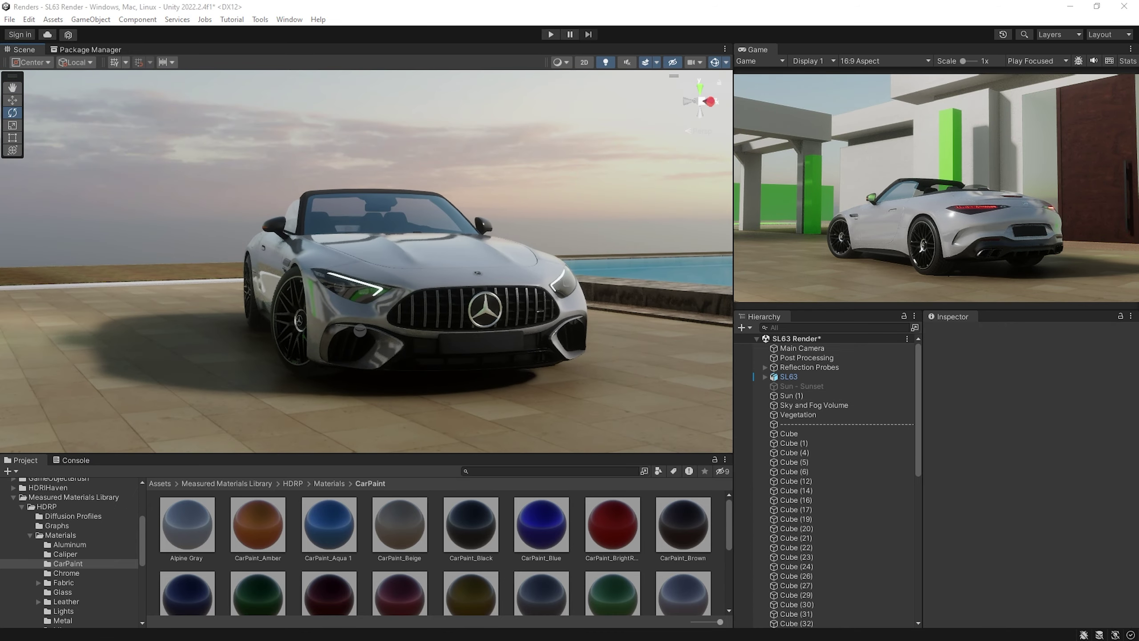
- Disable the Color Adjustments override on the Post Processing volume
{"action": "left_click", "coordinate": [807, 358]}
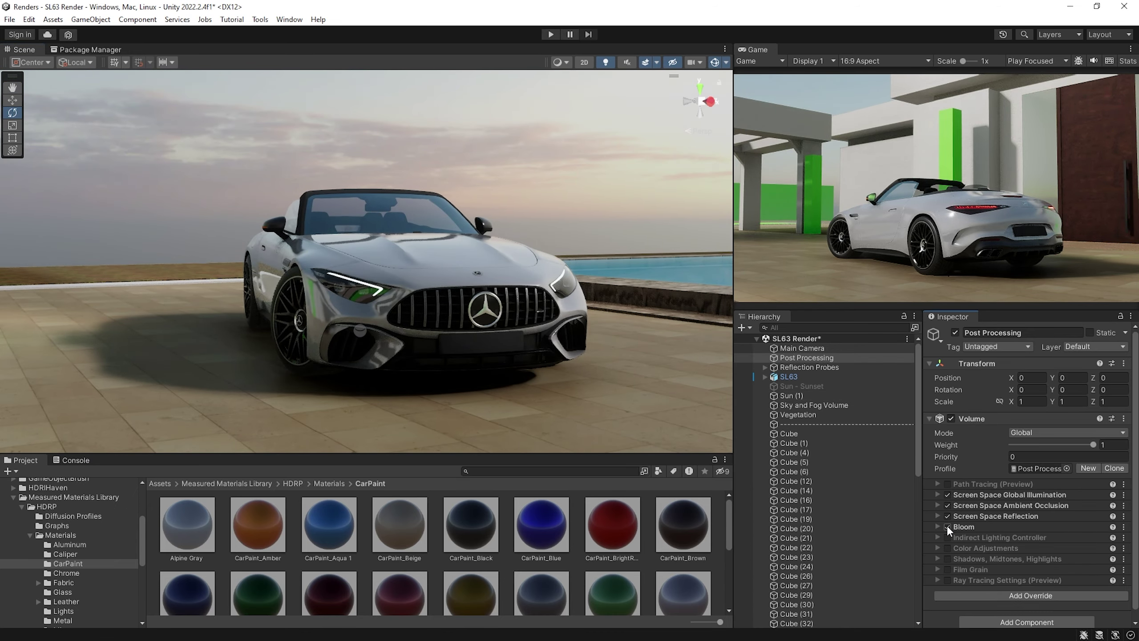
{"action": "left_click", "coordinate": [948, 548]}
{"action": "left_click", "coordinate": [948, 548]}
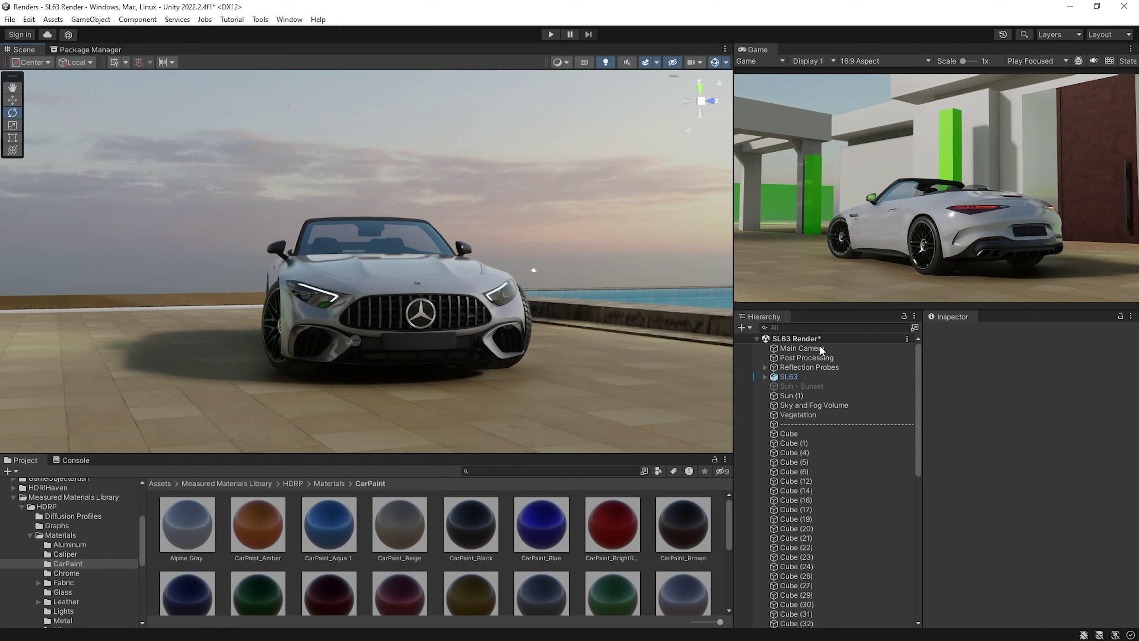
{"action": "left_click", "coordinate": [806, 358]}
{"action": "left_click", "coordinate": [947, 548]}
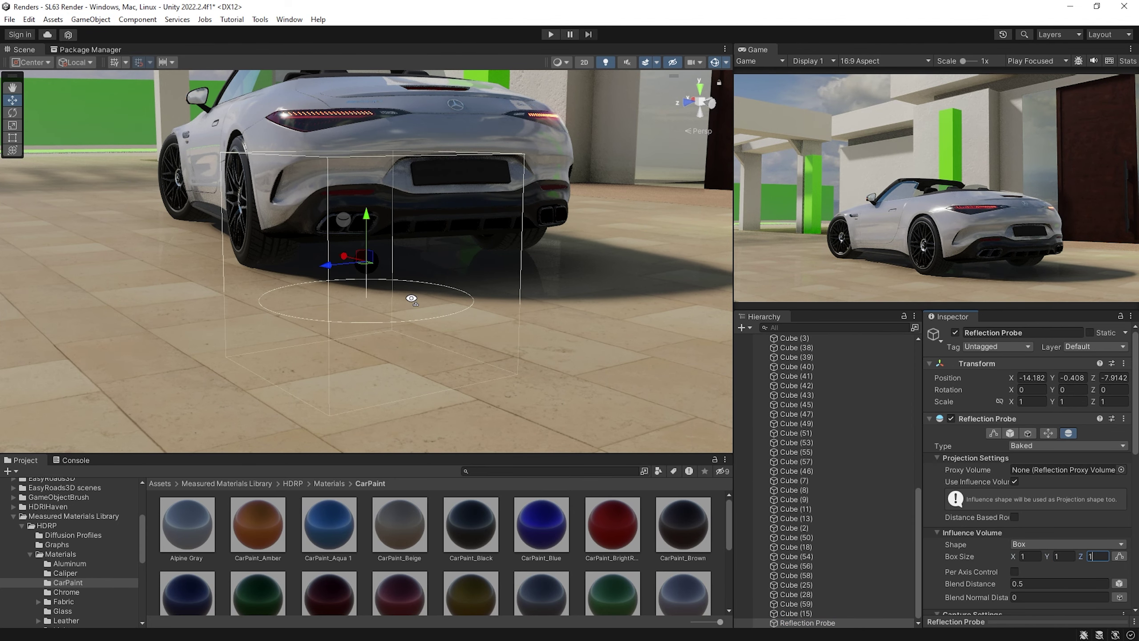
- Move the reflection probe onto the rear wheel hub and stretch its influence box over the wheel
{"action": "right_click_drag", "start_coordinate": [388, 308], "coordinate": [426, 278]}
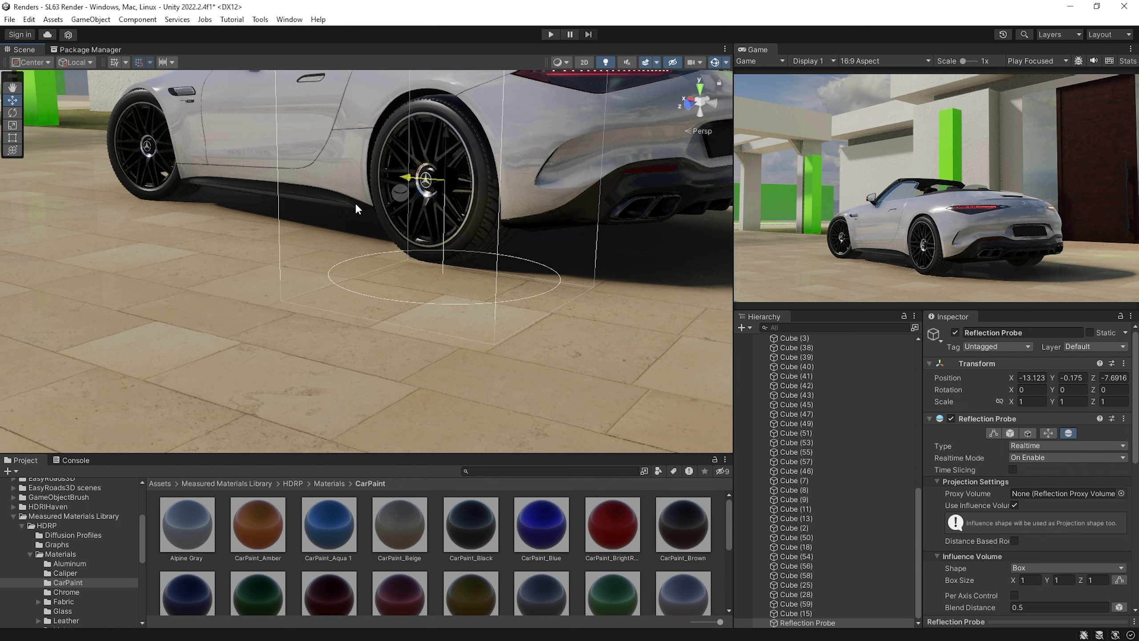
{"action": "left_click_drag", "start_coordinate": [356, 207], "coordinate": [382, 207]}
{"action": "left_click_drag", "start_coordinate": [394, 112], "coordinate": [401, 99]}
{"action": "scroll", "coordinate": [1015, 471], "scroll_direction": "down", "scroll_amount": 1}
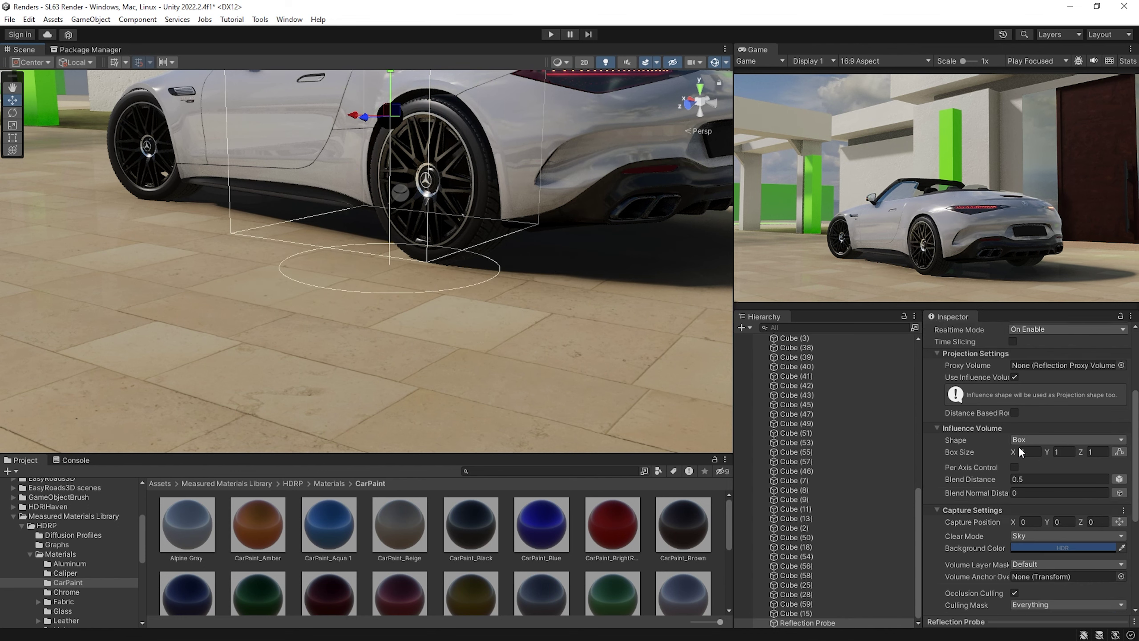
{"action": "left_click", "coordinate": [994, 401]}
{"action": "left_click_drag", "start_coordinate": [390, 248], "coordinate": [393, 267]}
{"action": "left_click_drag", "start_coordinate": [494, 122], "coordinate": [579, 144]}
{"action": "left_click_drag", "start_coordinate": [305, 131], "coordinate": [119, 145]}
{"action": "scroll", "coordinate": [1014, 404], "scroll_direction": "up", "scroll_amount": 1}
- Compare reflections with the wheel probe toggled, then duplicate it and move the copy over the exhaust tips
{"action": "left_click", "coordinate": [955, 333]}
{"action": "left_click", "coordinate": [955, 332]}
{"action": "key", "text": "ctrl+d"}
{"action": "scroll", "coordinate": [461, 287], "scroll_direction": "up", "scroll_amount": 2}
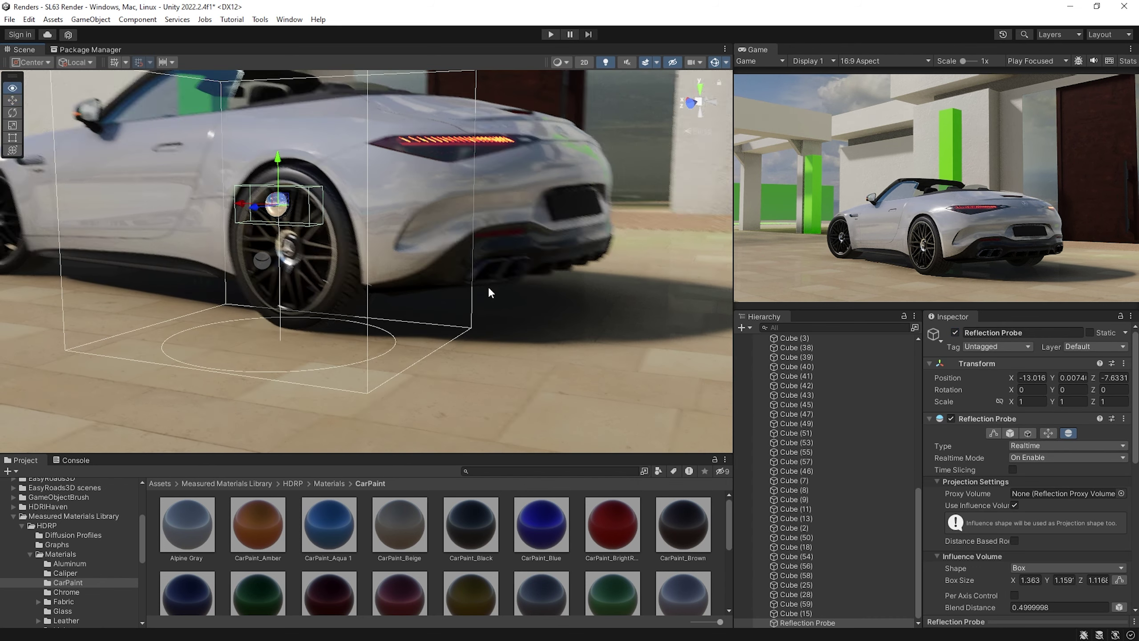
{"action": "left_click_drag", "start_coordinate": [460, 287], "coordinate": [535, 339]}
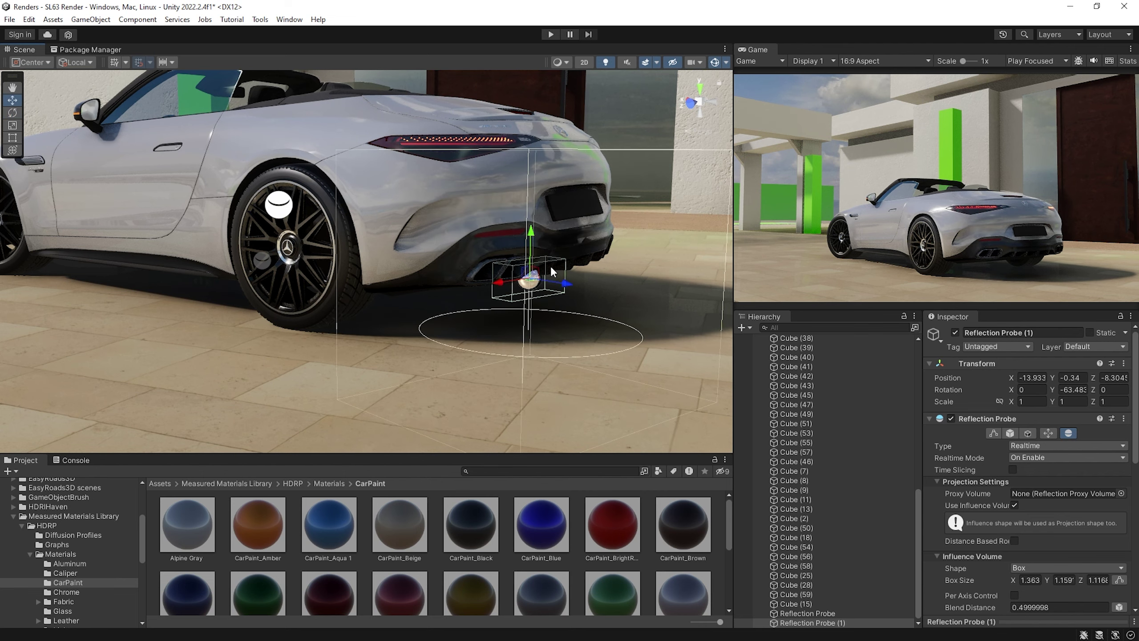
{"action": "left_click_drag", "start_coordinate": [552, 267], "coordinate": [325, 264], "text": "alt"}
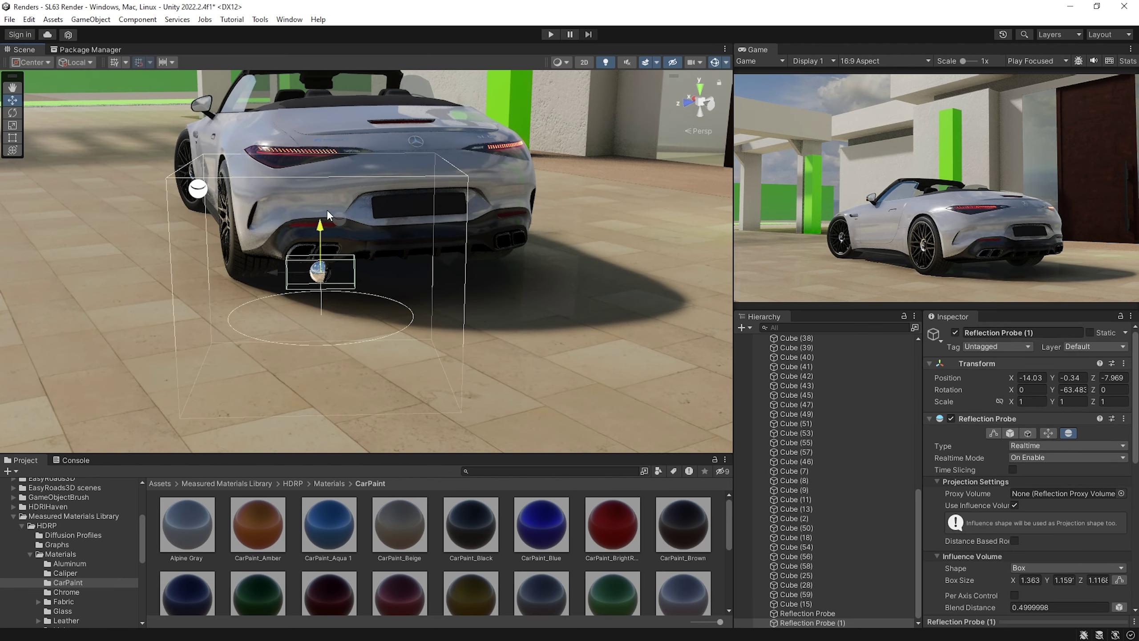
{"action": "left_click_drag", "start_coordinate": [328, 208], "coordinate": [329, 204]}
{"action": "scroll", "coordinate": [329, 204], "scroll_direction": "up", "scroll_amount": 5}
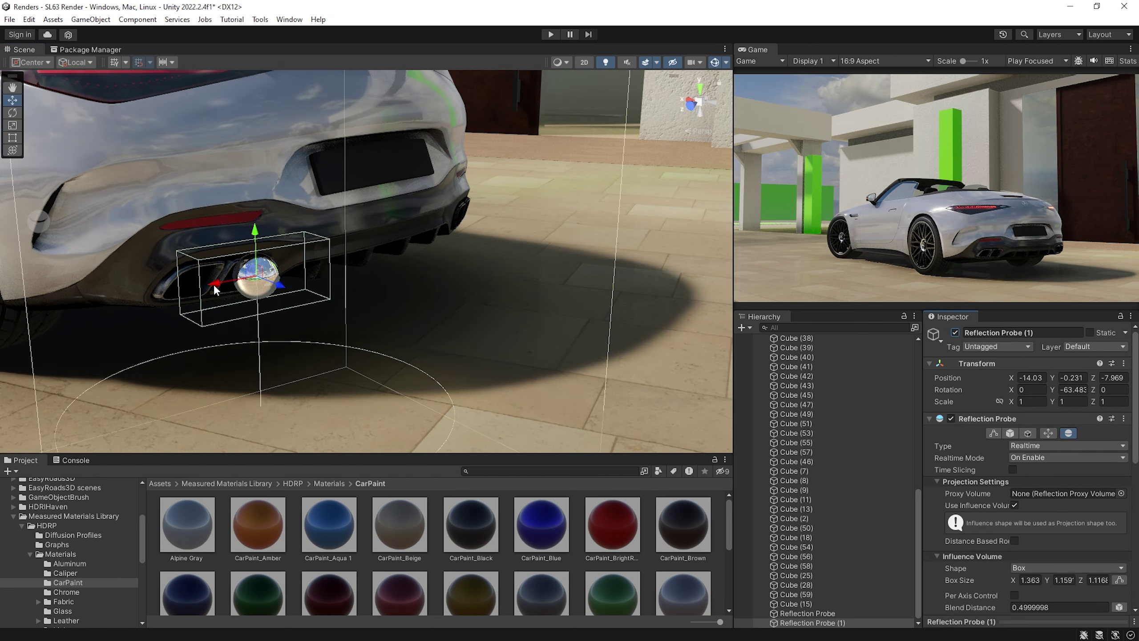
{"action": "left_click_drag", "start_coordinate": [208, 290], "coordinate": [226, 315]}
- Flatten and narrow the copy's influence box around the exhaust and slide it into place
{"action": "left_click", "coordinate": [994, 433]}
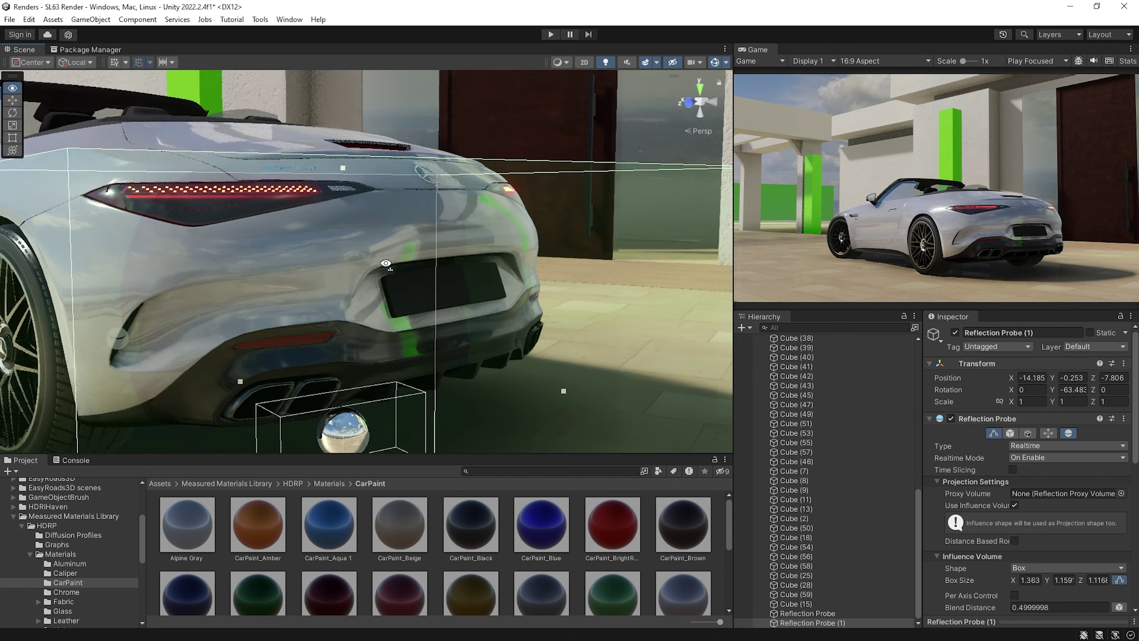
{"action": "left_click_drag", "start_coordinate": [381, 269], "coordinate": [392, 228], "text": "alt"}
{"action": "scroll", "coordinate": [393, 232], "scroll_direction": "down", "scroll_amount": 5}
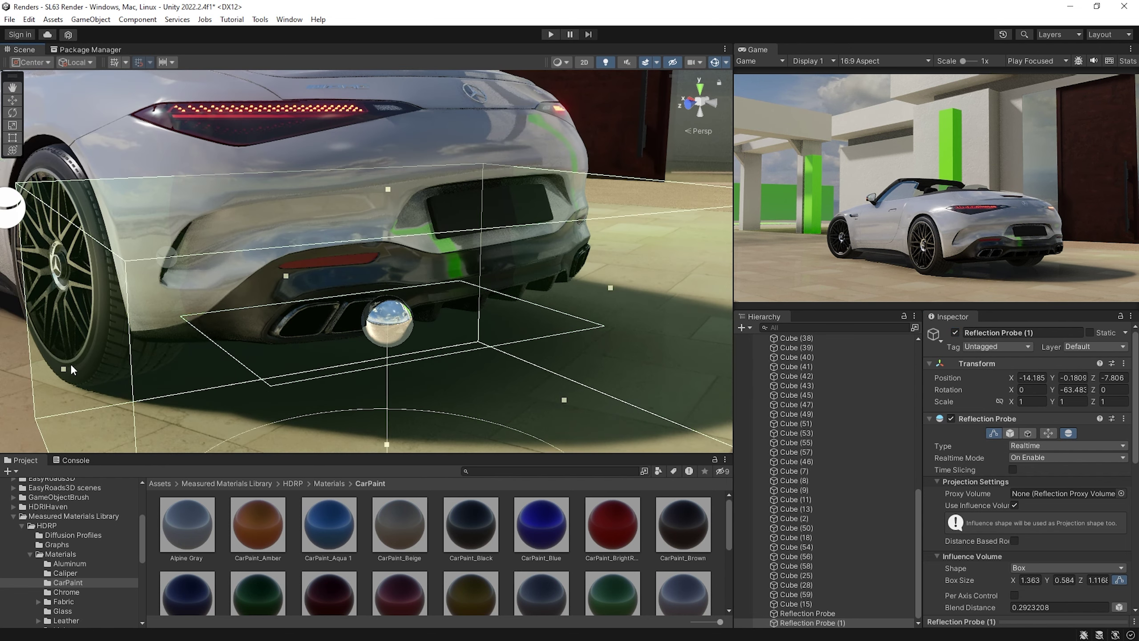
{"action": "left_click_drag", "start_coordinate": [625, 346], "coordinate": [363, 307]}
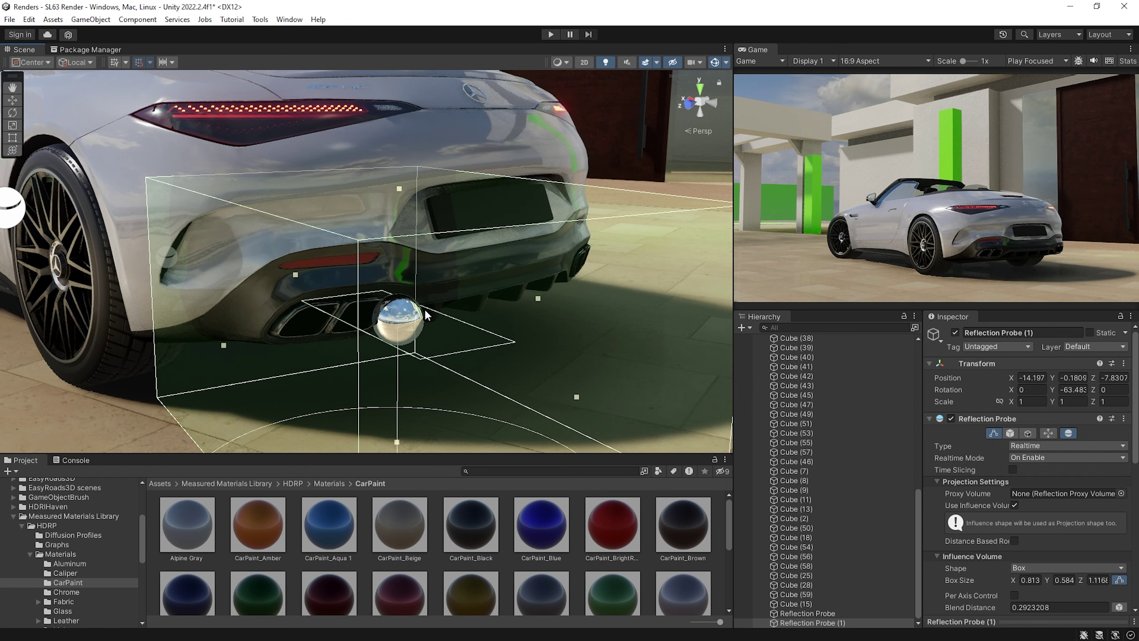
{"action": "left_click_drag", "start_coordinate": [405, 189], "coordinate": [399, 303]}
{"action": "key", "text": "w"}
{"action": "left_click_drag", "start_coordinate": [397, 343], "coordinate": [424, 351]}
- Frame the exhaust probe, test a Y rotation of 0, then duplicate it for the other tips
{"action": "left_click", "coordinate": [459, 313]}
{"action": "right_click_drag", "start_coordinate": [459, 313], "coordinate": [460, 312]}
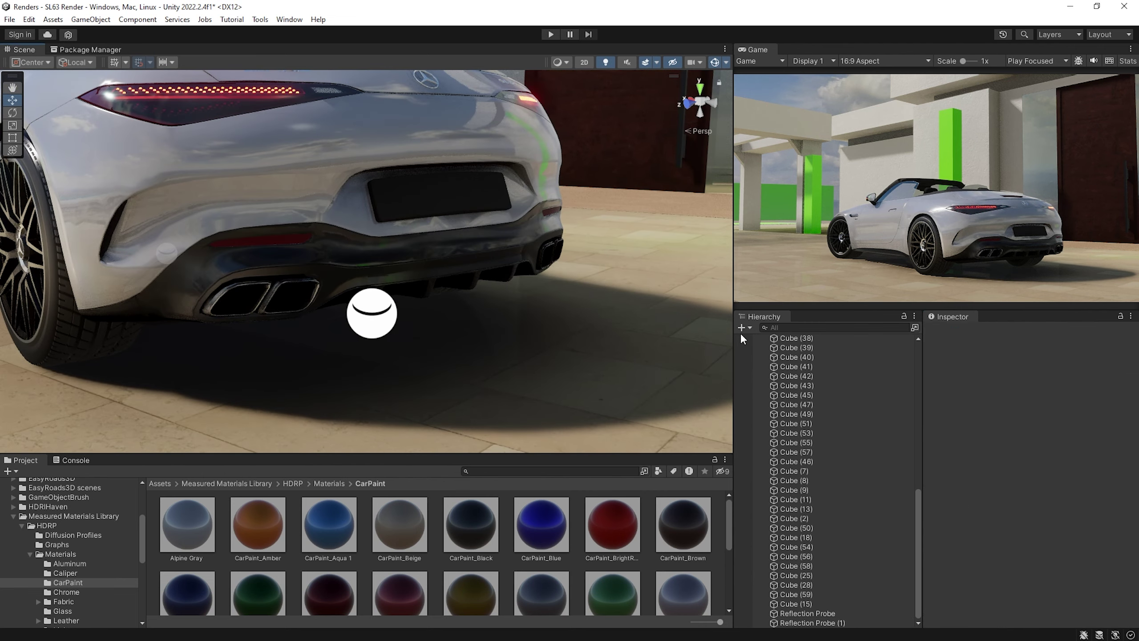
{"action": "key", "text": "ctrl+z"}
{"action": "key", "text": "f"}
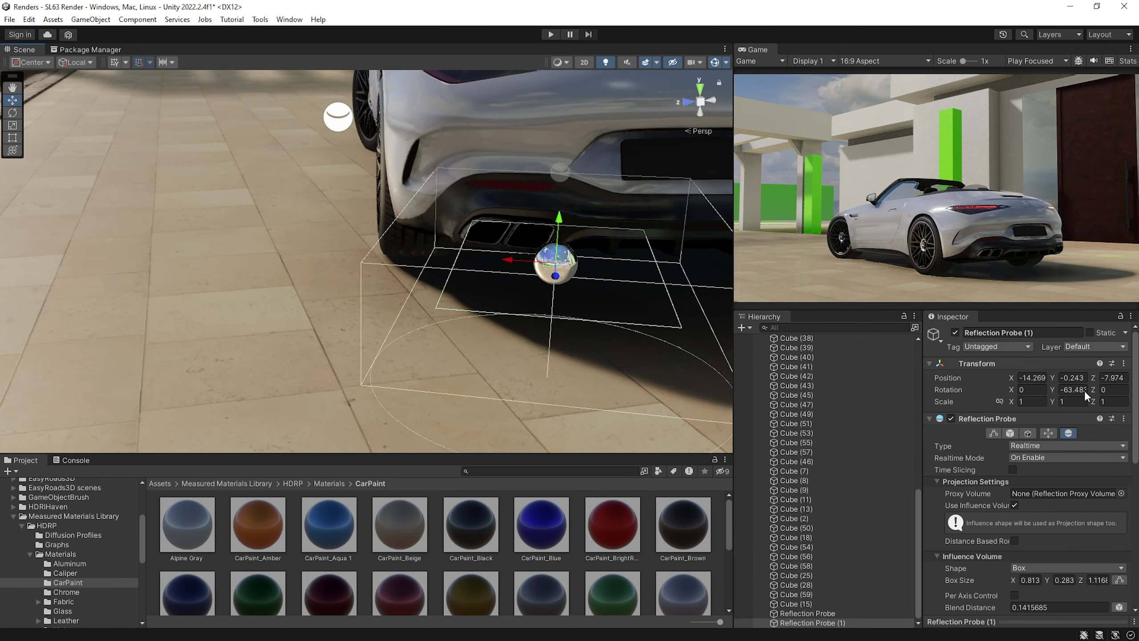
{"action": "left_click", "coordinate": [1073, 389]}
{"action": "type", "text": "0"}
{"action": "key", "text": "Return"}
{"action": "left_click_drag", "start_coordinate": [544, 258], "coordinate": [405, 231]}
{"action": "key", "text": "ctrl+z"}
{"action": "key", "text": "ctrl+z"}
{"action": "key", "text": "f"}
{"action": "left_click_drag", "start_coordinate": [561, 188], "coordinate": [341, 287], "text": "alt"}
{"action": "key", "text": "ctrl+d"}
{"action": "scroll", "coordinate": [387, 305], "scroll_direction": "up", "scroll_amount": 5}
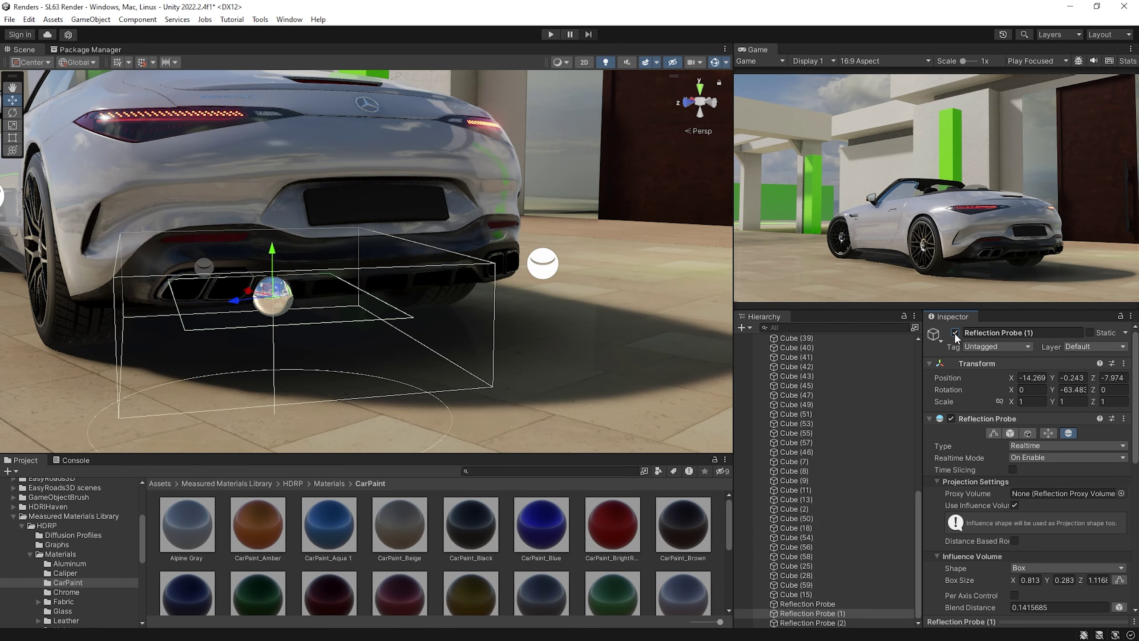
- Remove Reflection Probe (1) from behind the exhaust
{"action": "key", "text": "f"}
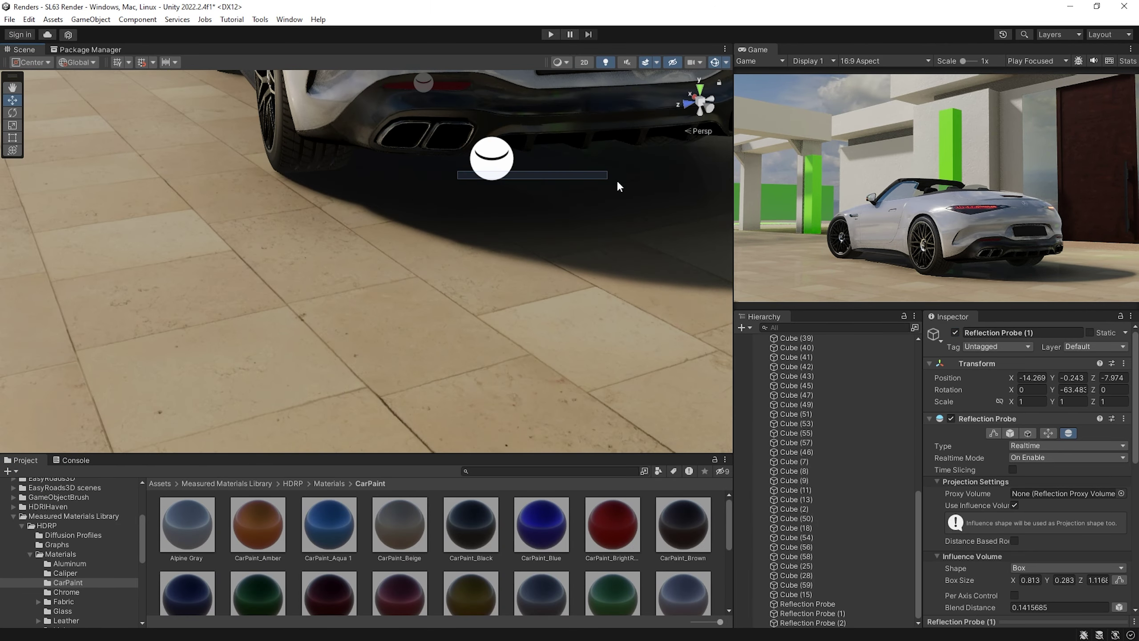
{"action": "left_click_drag", "start_coordinate": [616, 184], "coordinate": [615, 184]}
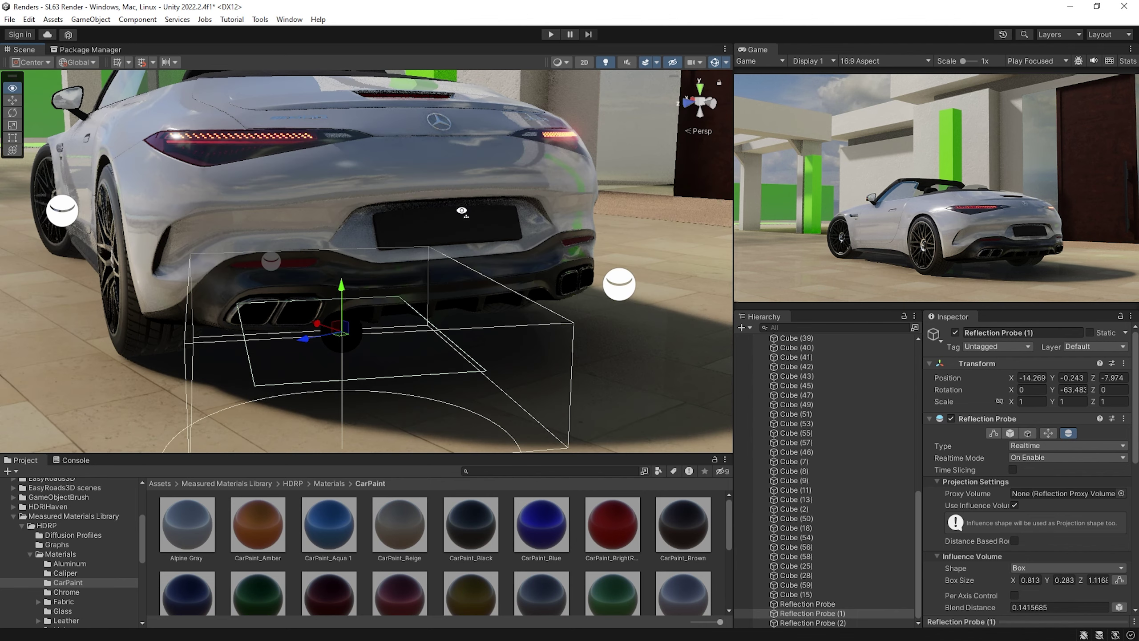
{"action": "scroll", "coordinate": [427, 342], "scroll_direction": "up", "scroll_amount": 3}
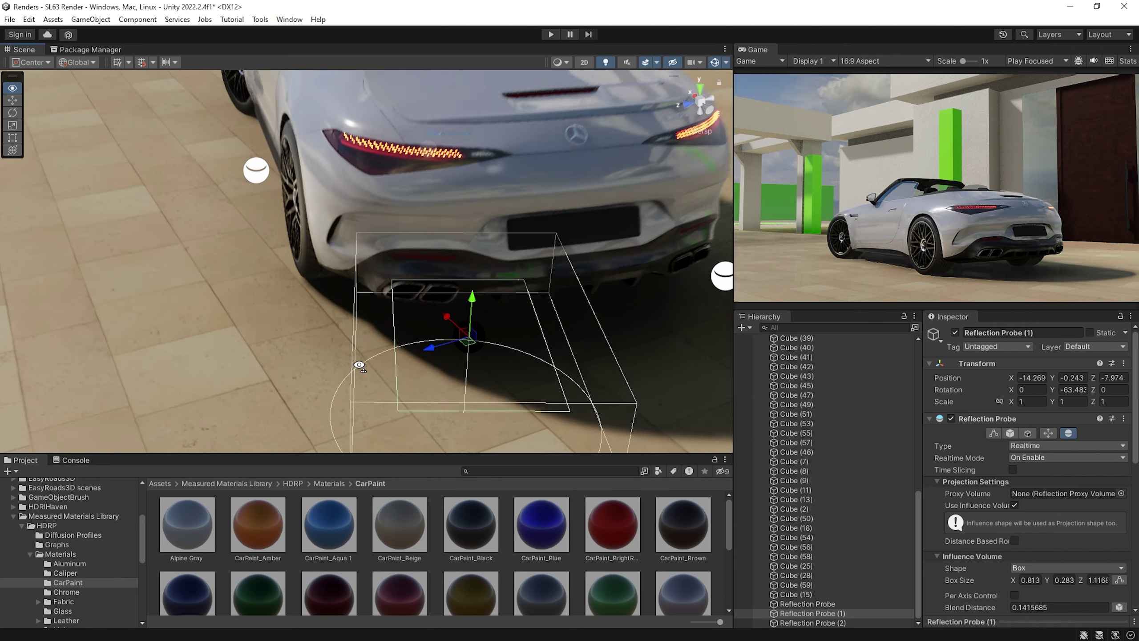
{"action": "key", "text": "e"}
{"action": "left_click_drag", "start_coordinate": [469, 378], "coordinate": [577, 220]}
{"action": "key", "text": "w"}
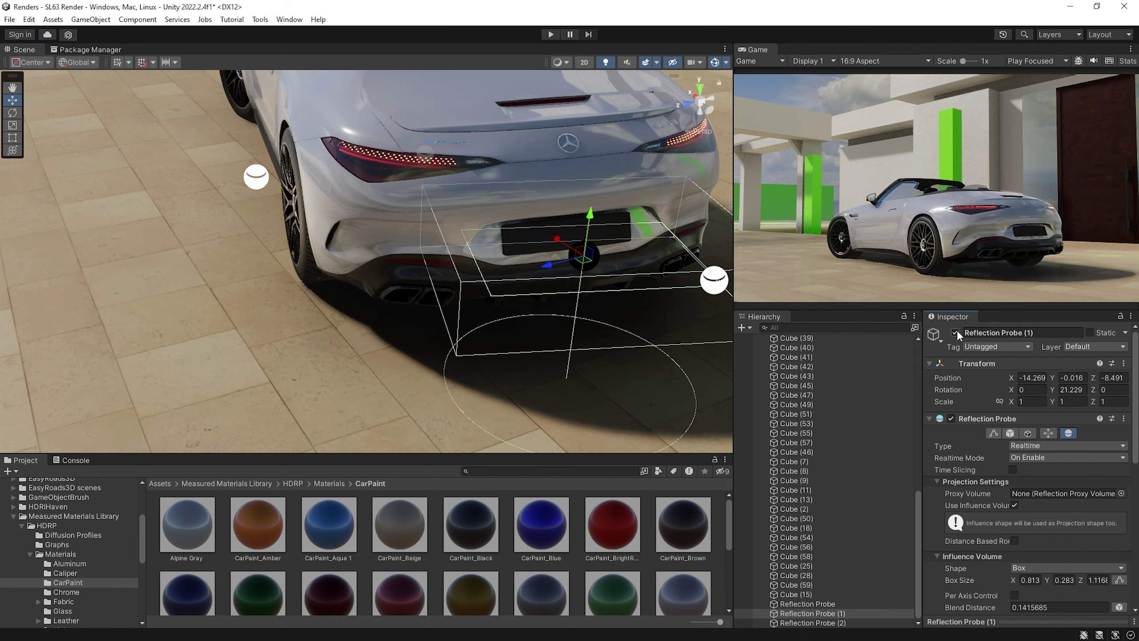
{"action": "scroll", "coordinate": [413, 305], "scroll_direction": "down", "scroll_amount": 3}
{"action": "key", "text": "Delete"}
- Duplicate the original Reflection Probe and slide the copy toward the rear wheel hub
{"action": "left_click_drag", "start_coordinate": [355, 257], "coordinate": [88, 151], "text": "alt"}
{"action": "left_click", "coordinate": [354, 236]}
{"action": "key", "text": "ctrl+d"}
{"action": "key", "text": "f"}
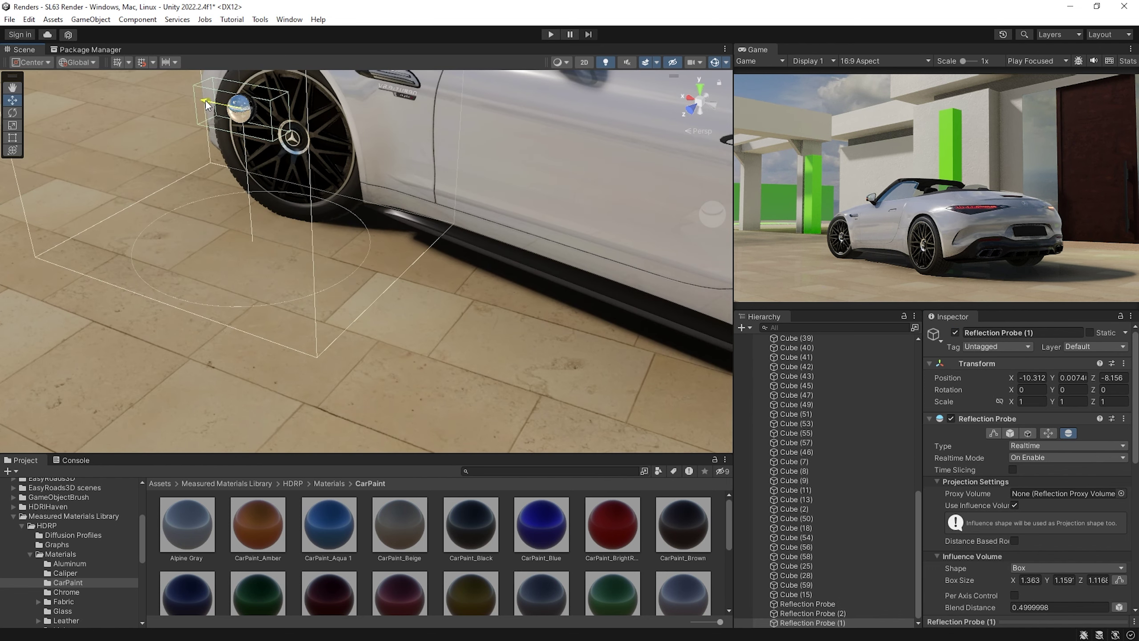
{"action": "left_click_drag", "start_coordinate": [211, 123], "coordinate": [223, 125]}
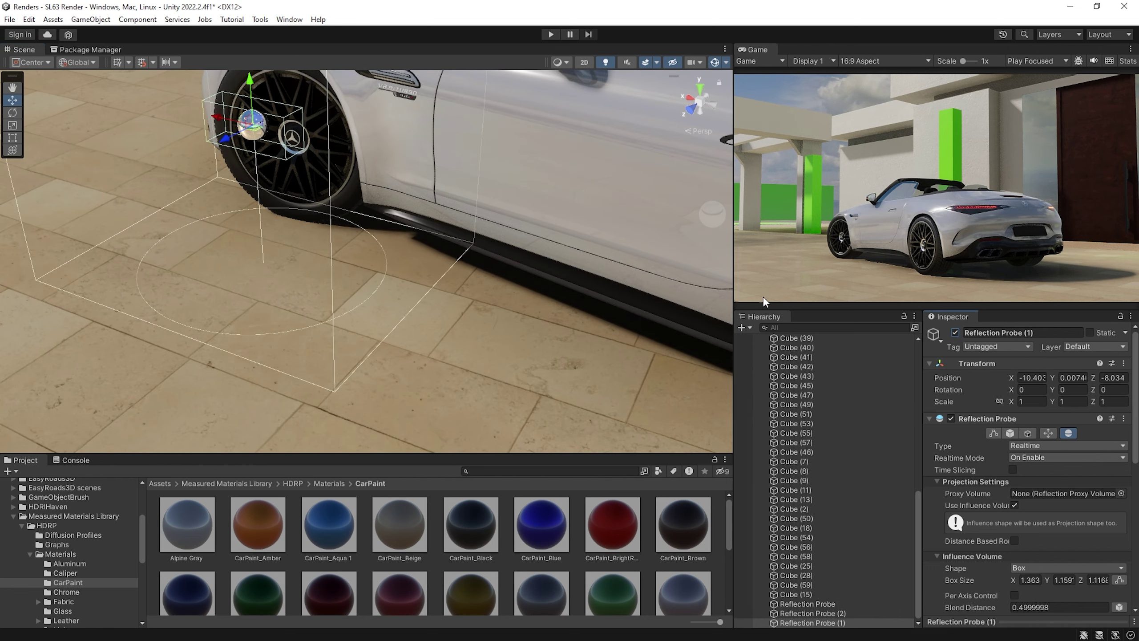
{"action": "middle_click_drag", "start_coordinate": [501, 243], "coordinate": [543, 319]}
{"action": "left_click_drag", "start_coordinate": [287, 197], "coordinate": [319, 230]}
- Lower the duplicated probe to wheel-hub height
{"action": "left_click_drag", "start_coordinate": [453, 318], "coordinate": [287, 233], "text": "alt"}
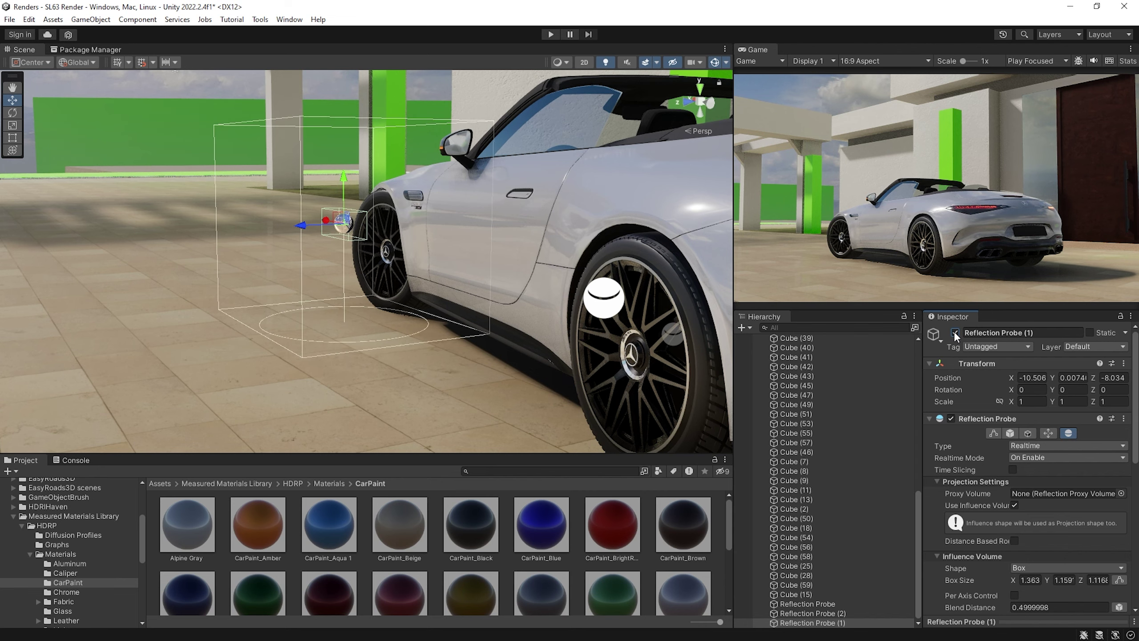
{"action": "left_click_drag", "start_coordinate": [420, 270], "coordinate": [382, 244], "text": "alt"}
{"action": "left_click_drag", "start_coordinate": [314, 193], "coordinate": [376, 198]}
{"action": "key", "text": "f"}
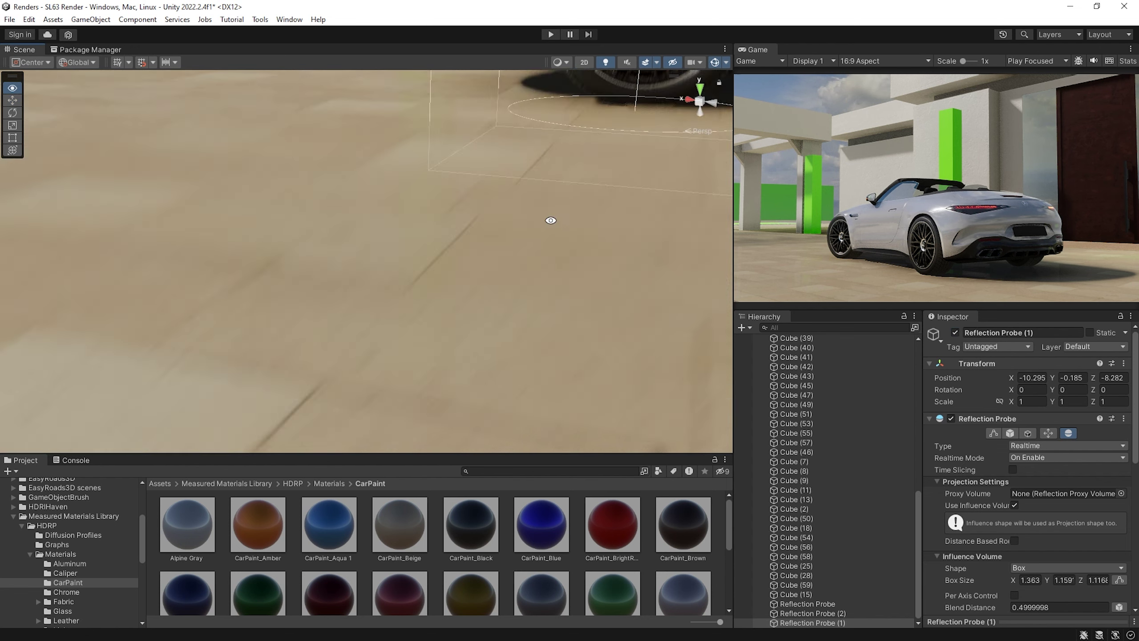
{"action": "left_click_drag", "start_coordinate": [488, 273], "coordinate": [461, 297], "text": "alt"}
- Select the original rear-wheel Reflection Probe together with two other probes
{"action": "left_click", "coordinate": [344, 312]}
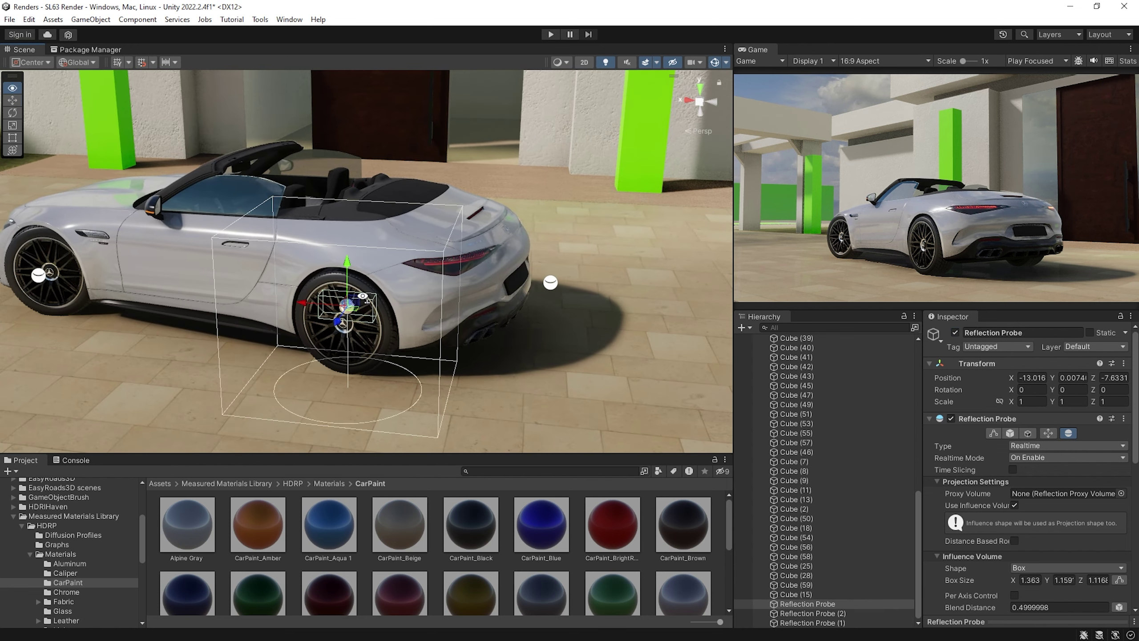
{"action": "left_click_drag", "start_coordinate": [344, 312], "coordinate": [320, 281], "text": "alt"}
{"action": "left_click", "coordinate": [193, 164], "text": "shift"}
{"action": "left_click", "coordinate": [955, 332]}
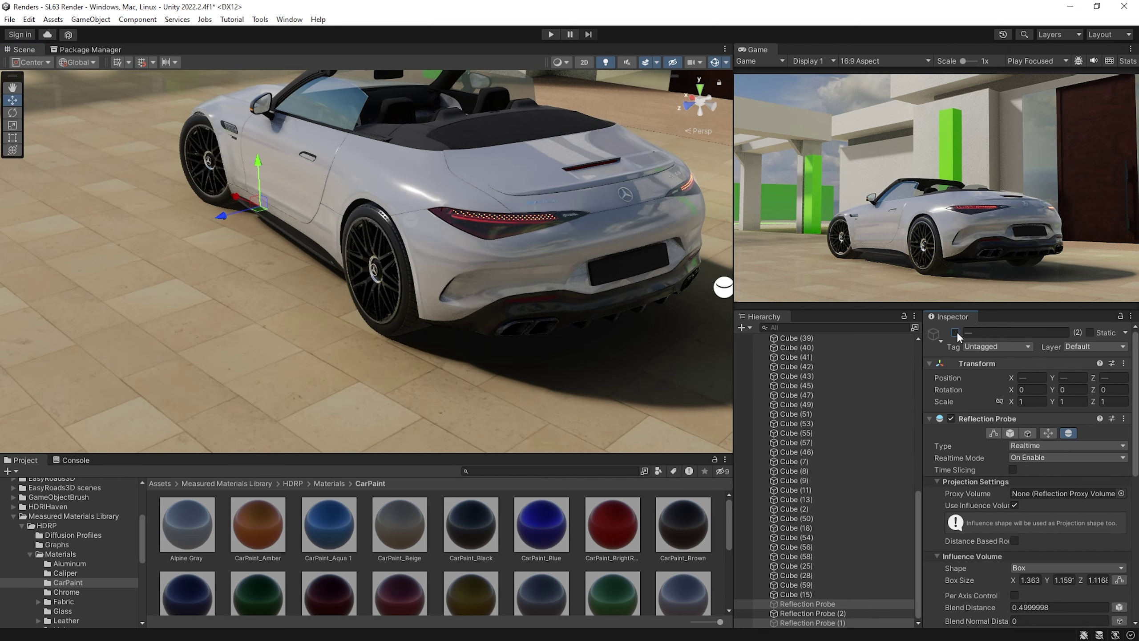
{"action": "left_click_drag", "start_coordinate": [533, 306], "coordinate": [395, 268], "text": "alt"}
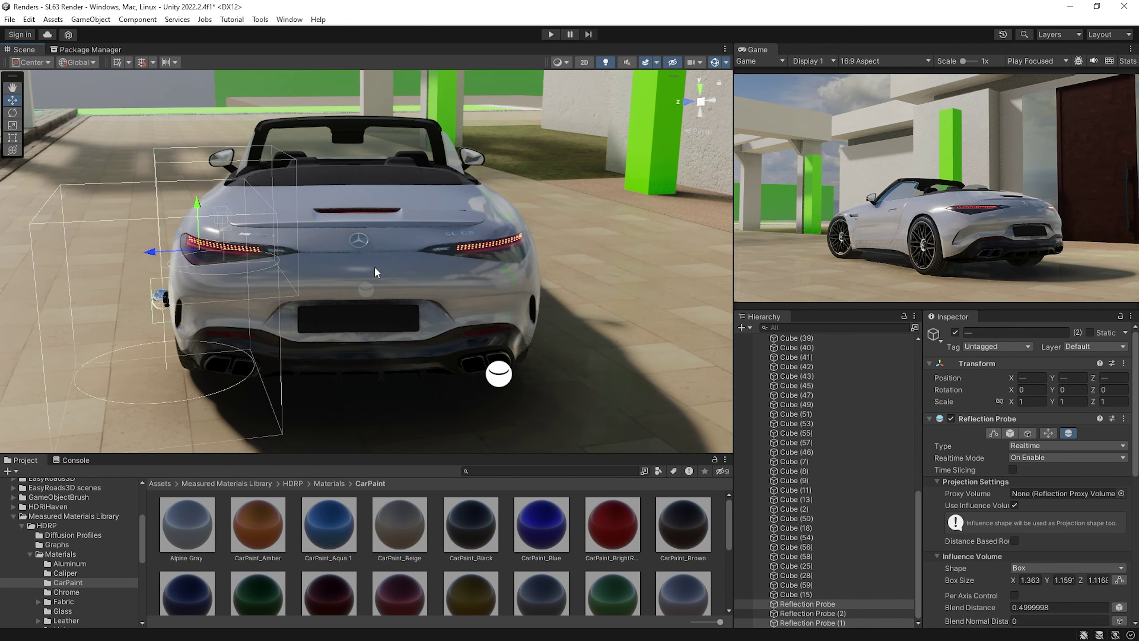
- Duplicate the centre probe as Reflection Probes (3) and (4) on the rear and front wheel hubs
{"action": "left_click", "coordinate": [366, 289]}
{"action": "left_click_drag", "start_coordinate": [473, 277], "coordinate": [296, 275], "text": "alt"}
{"action": "key", "text": "ctrl+d"}
{"action": "scroll", "coordinate": [463, 267], "scroll_direction": "up", "scroll_amount": 5}
{"action": "left_click_drag", "start_coordinate": [464, 267], "coordinate": [401, 333]}
{"action": "scroll", "coordinate": [493, 332], "scroll_direction": "down", "scroll_amount": 5}
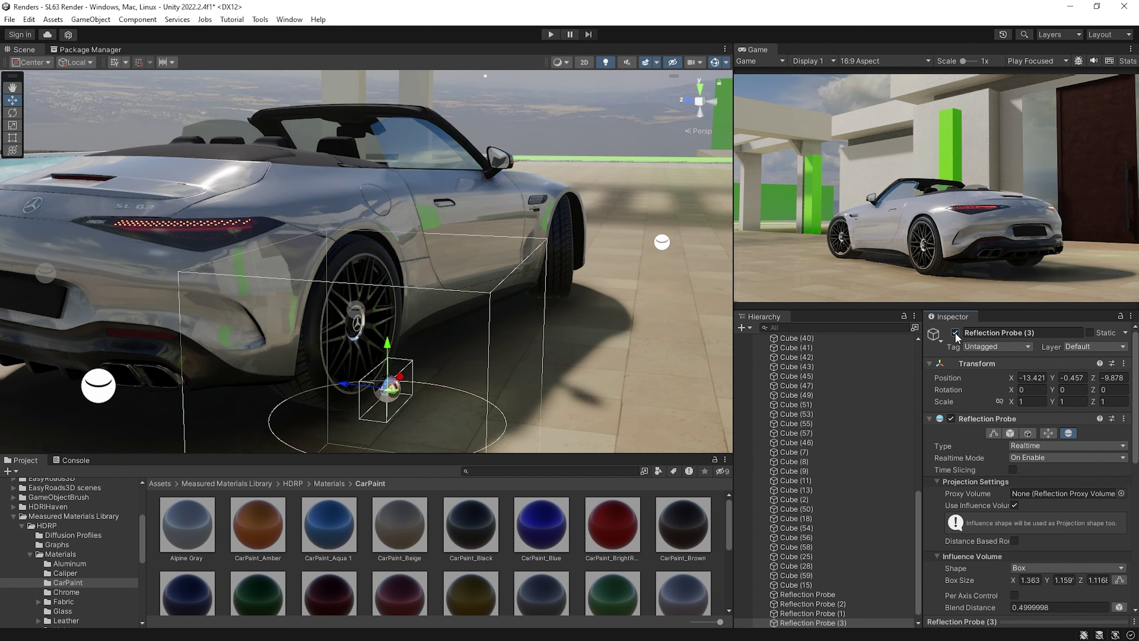
{"action": "key", "text": "ctrl+d"}
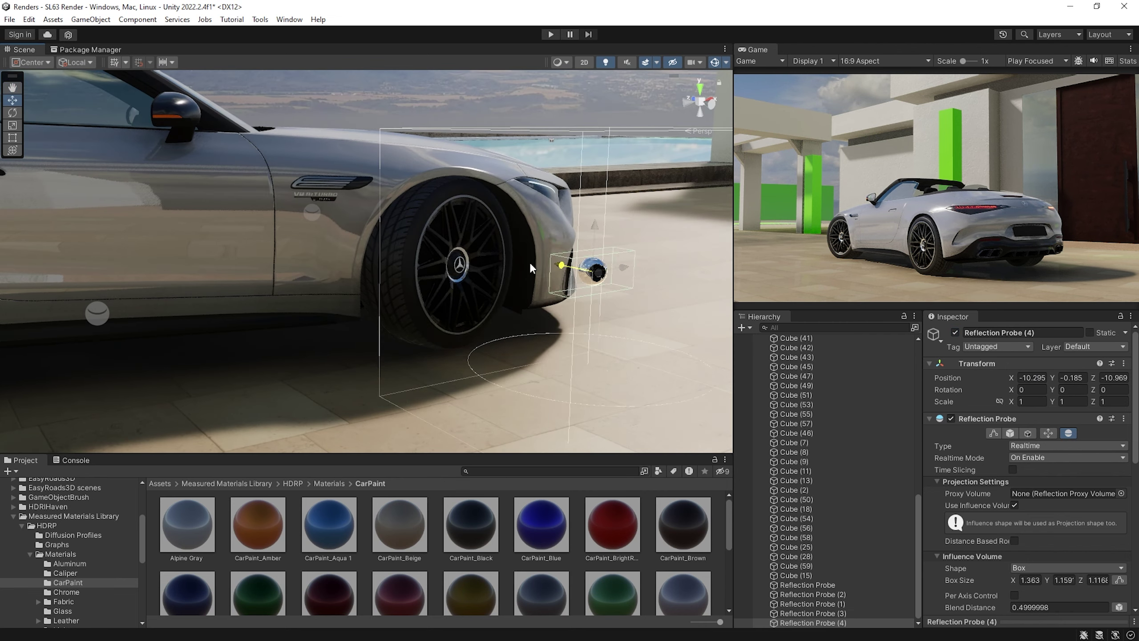
{"action": "left_click_drag", "start_coordinate": [592, 269], "coordinate": [494, 267]}
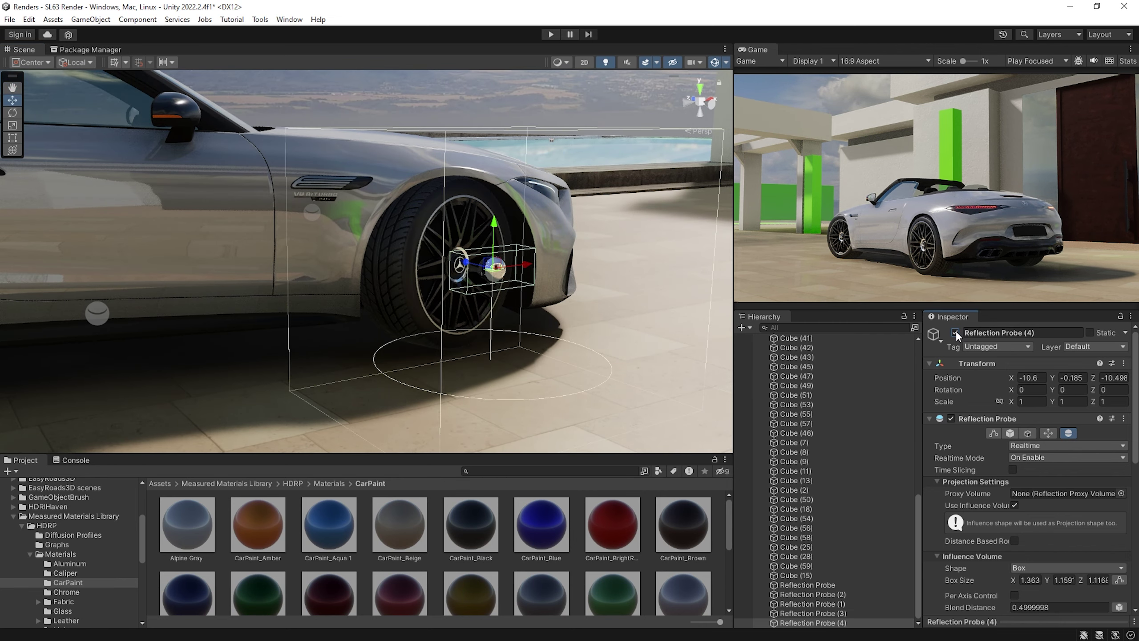
{"action": "scroll", "coordinate": [437, 247], "scroll_direction": "down", "scroll_amount": 10}
- Add Reflection Probe (5) mid-car, turned 15.121°, with a 6 by 4 box
{"action": "key", "text": "ctrl+d"}
{"action": "left_click_drag", "start_coordinate": [410, 258], "coordinate": [275, 314]}
{"action": "key", "text": "e"}
{"action": "double_click", "coordinate": [1029, 579]}
{"action": "type", "text": "6"}
{"action": "double_click", "coordinate": [1098, 580]}
{"action": "type", "text": "4"}
{"action": "key", "text": "Return"}
{"action": "key", "text": "w"}
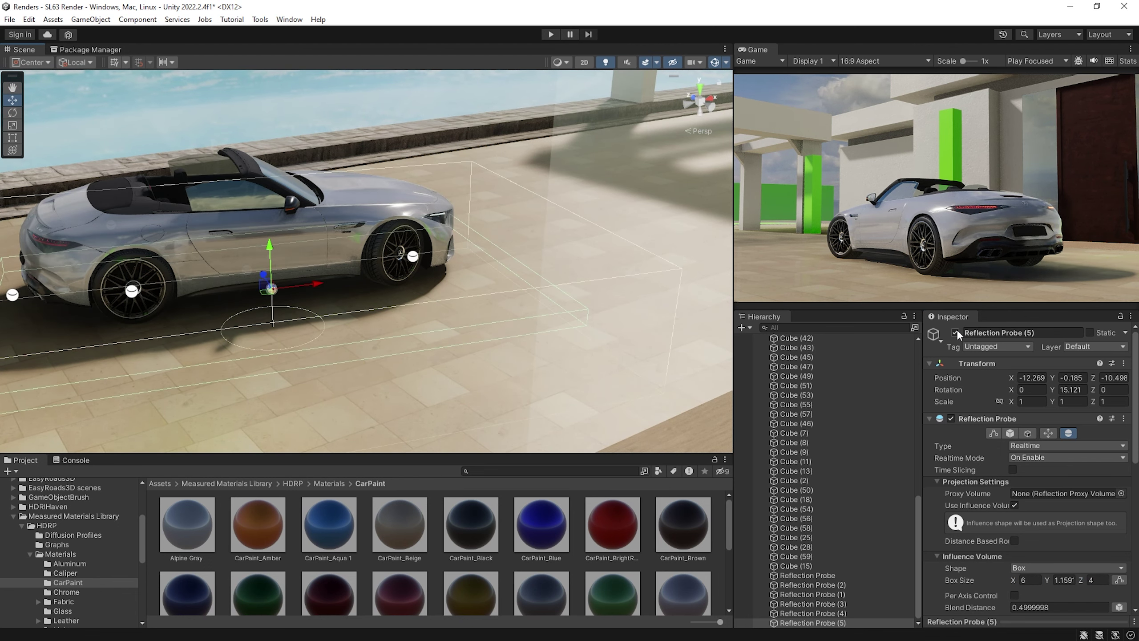
{"action": "left_click_drag", "start_coordinate": [363, 300], "coordinate": [516, 301], "text": "alt"}
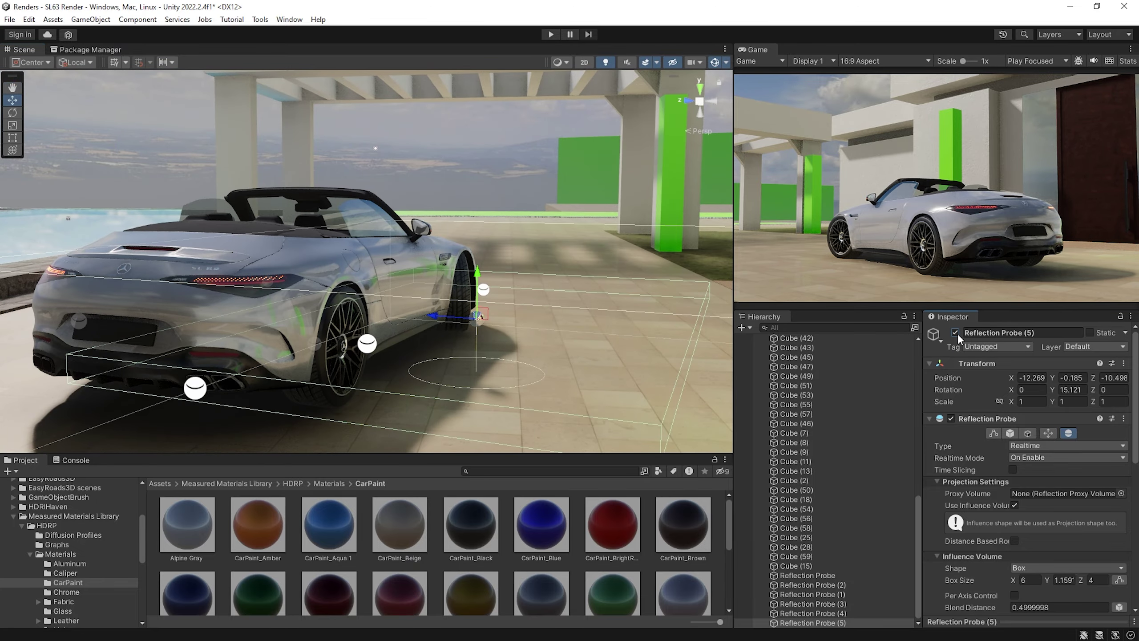
{"action": "scroll", "coordinate": [840, 350], "scroll_direction": "up", "scroll_amount": 15}
{"action": "left_click", "coordinate": [841, 355]}
{"action": "left_click", "coordinate": [948, 484]}
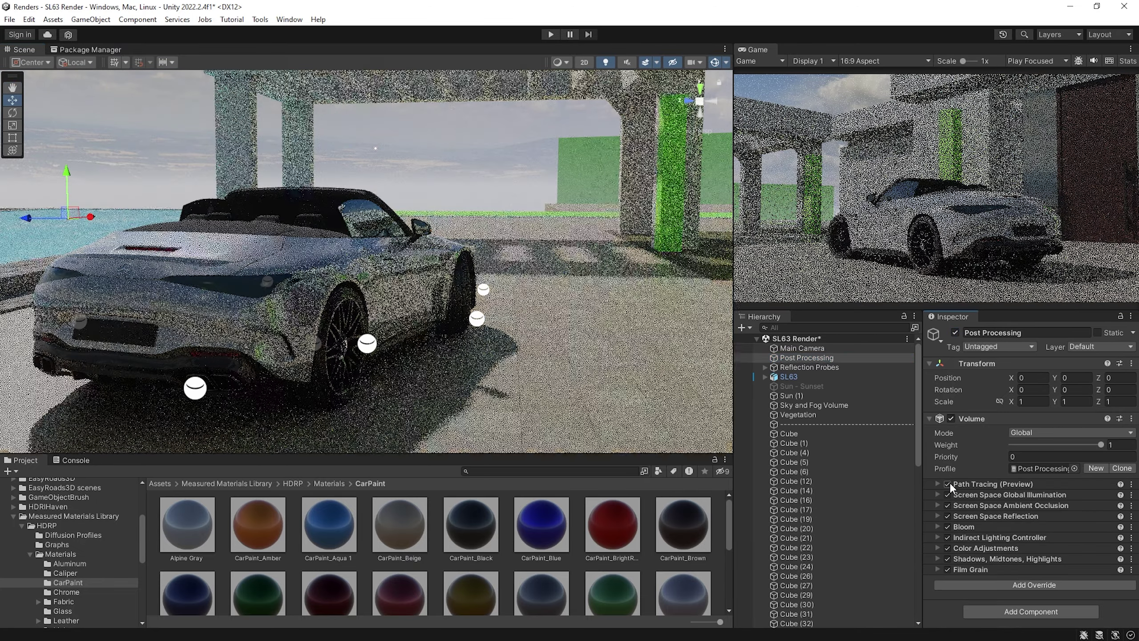
{"action": "left_click", "coordinate": [948, 483]}
{"action": "left_click", "coordinate": [367, 343]}
{"action": "left_click", "coordinate": [195, 387]}
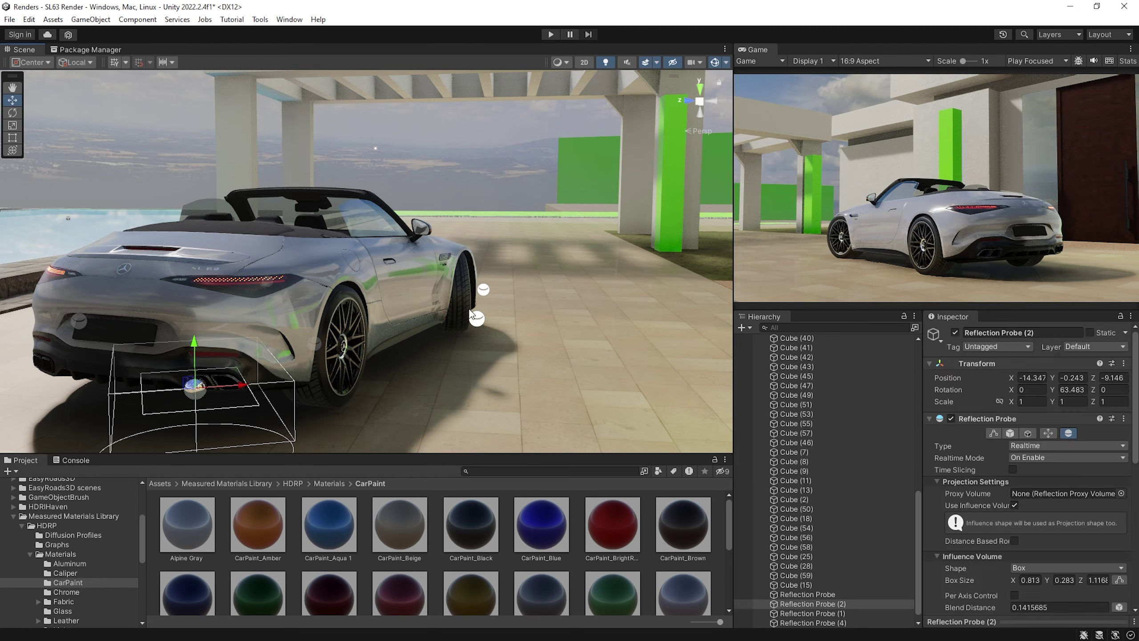
{"action": "left_click", "coordinate": [480, 320]}
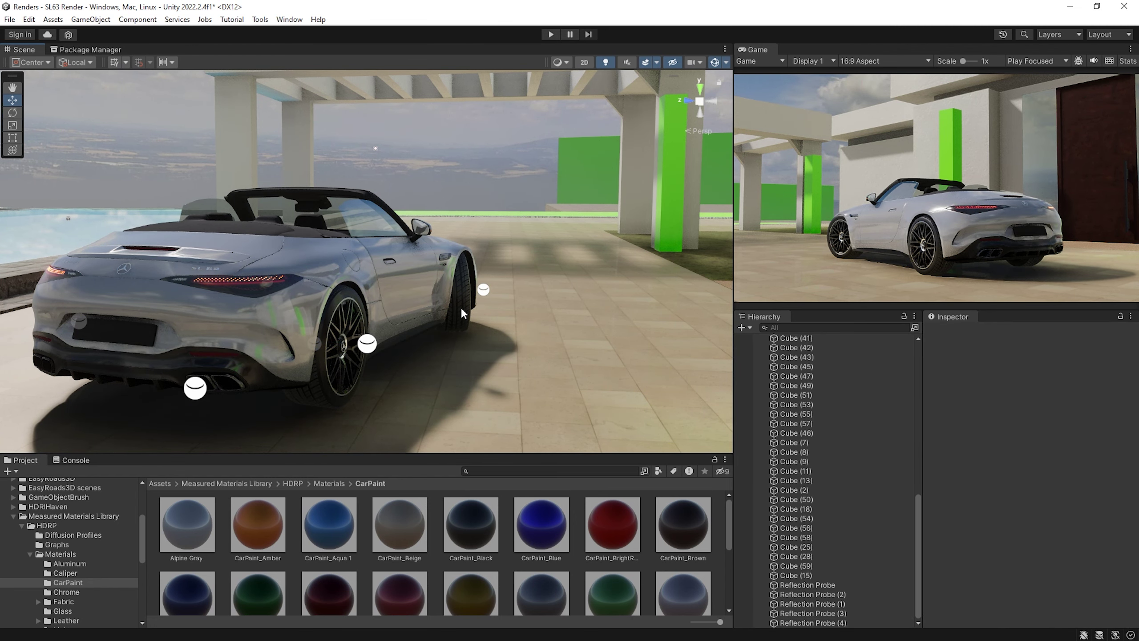
{"action": "right_click_drag", "start_coordinate": [469, 326], "coordinate": [295, 349]}
{"action": "left_click", "coordinate": [289, 351]}
{"action": "scroll", "coordinate": [833, 385], "scroll_direction": "up", "scroll_amount": 3}
{"action": "left_click", "coordinate": [806, 357]}
{"action": "left_click", "coordinate": [948, 484]}
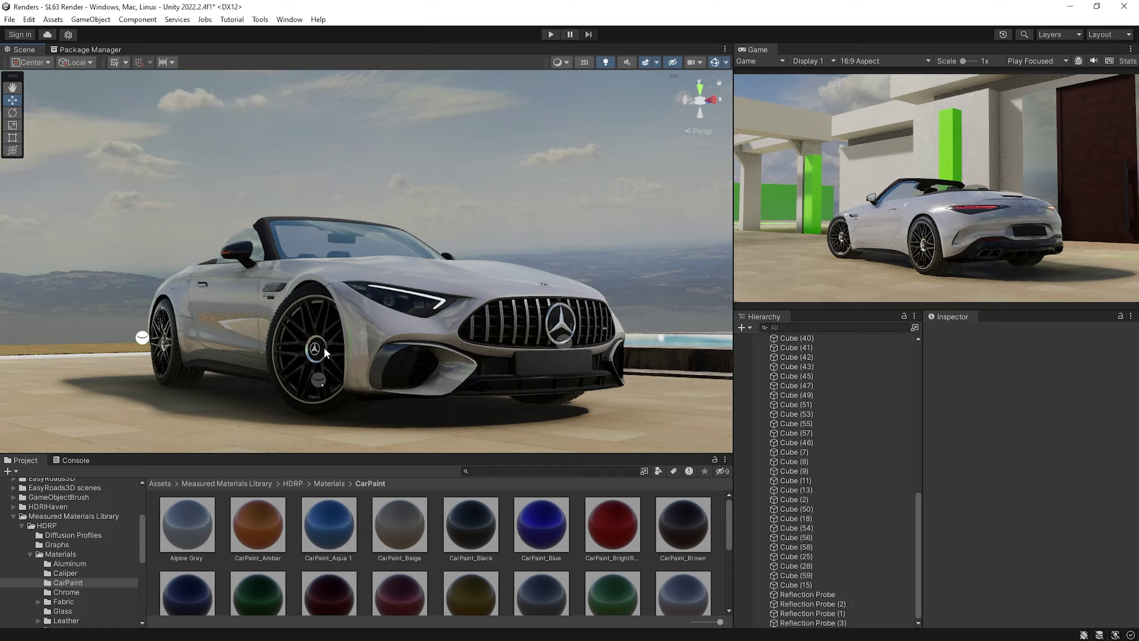
{"action": "scroll", "coordinate": [842, 367], "scroll_direction": "up", "scroll_amount": 3}
{"action": "left_click", "coordinate": [806, 358]}
{"action": "left_click", "coordinate": [948, 483]}
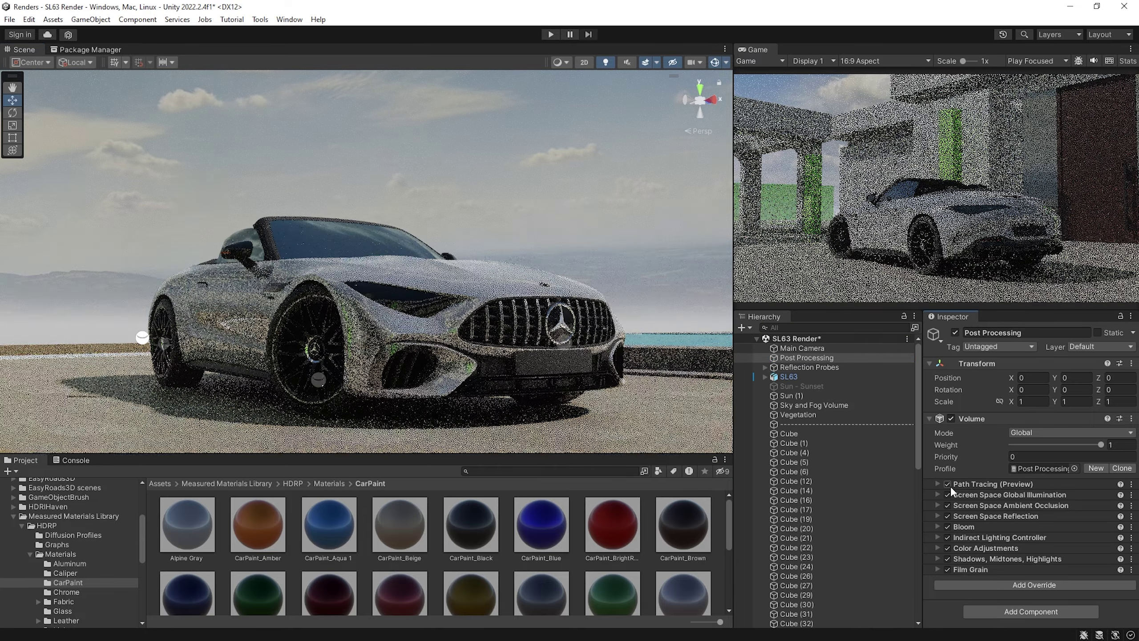
{"action": "left_click", "coordinate": [319, 349]}
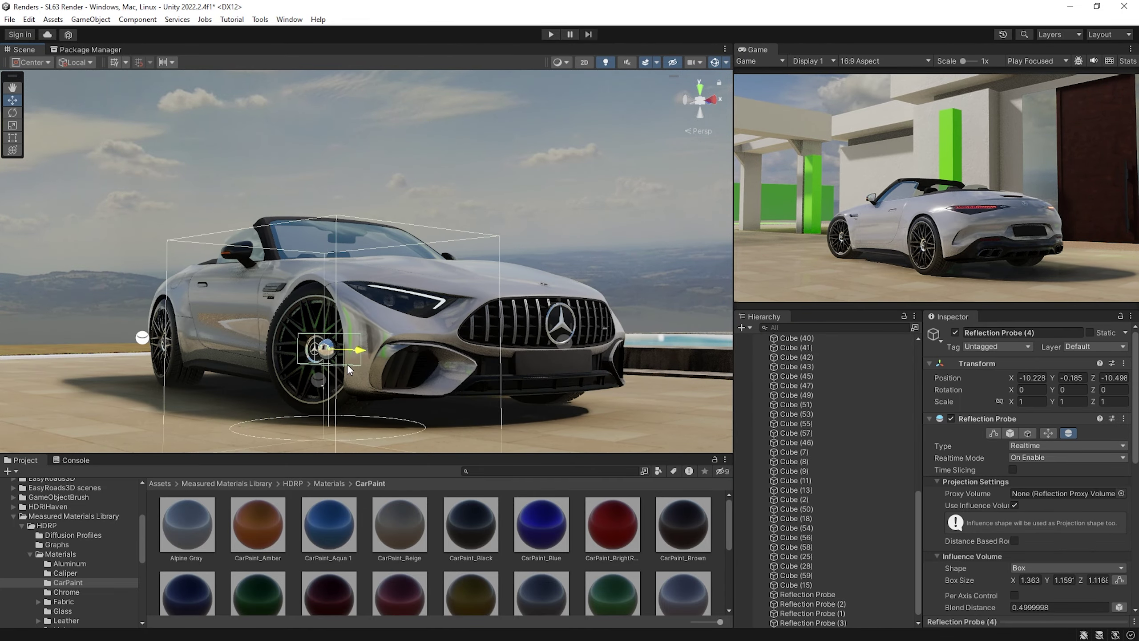
{"action": "left_click", "coordinate": [134, 309]}
{"action": "left_click", "coordinate": [142, 336]}
{"action": "left_click_drag", "start_coordinate": [144, 316], "coordinate": [144, 287]}
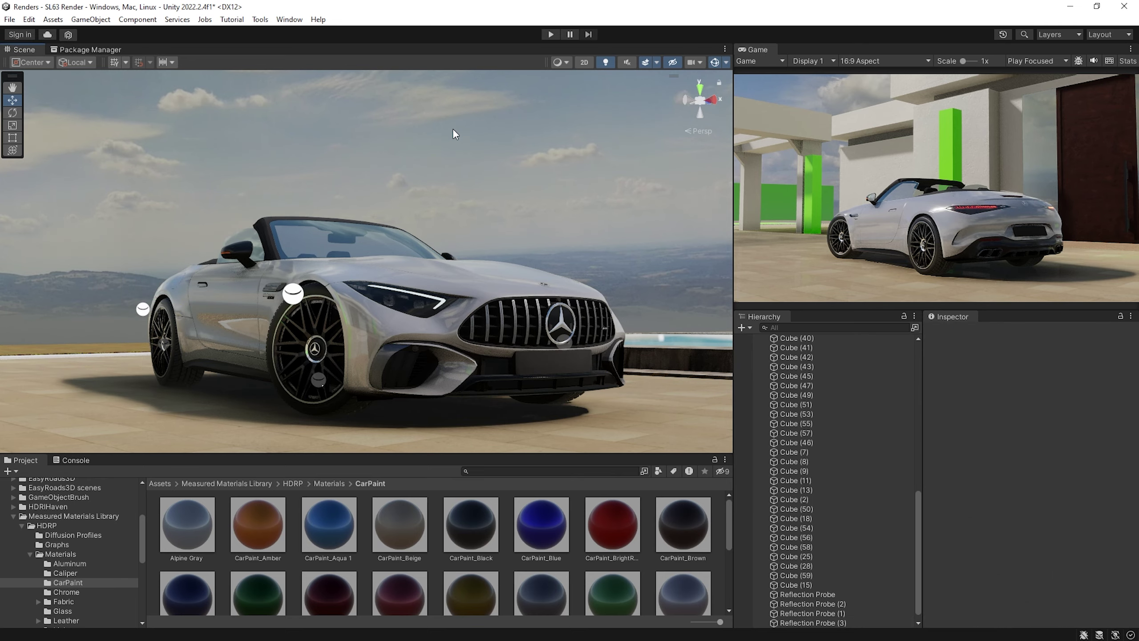